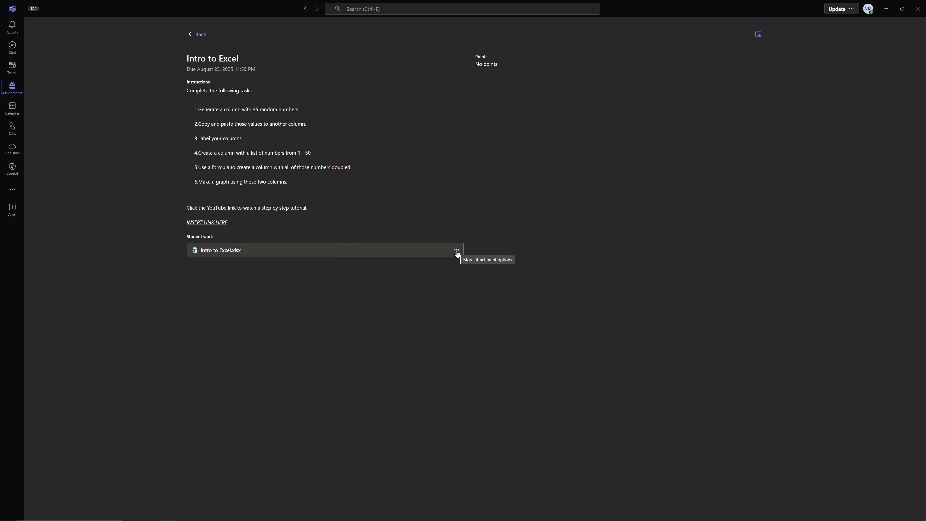
- Open the student work file Intro to Excel.xlsx in Excel and select cell A1
click(456, 251)
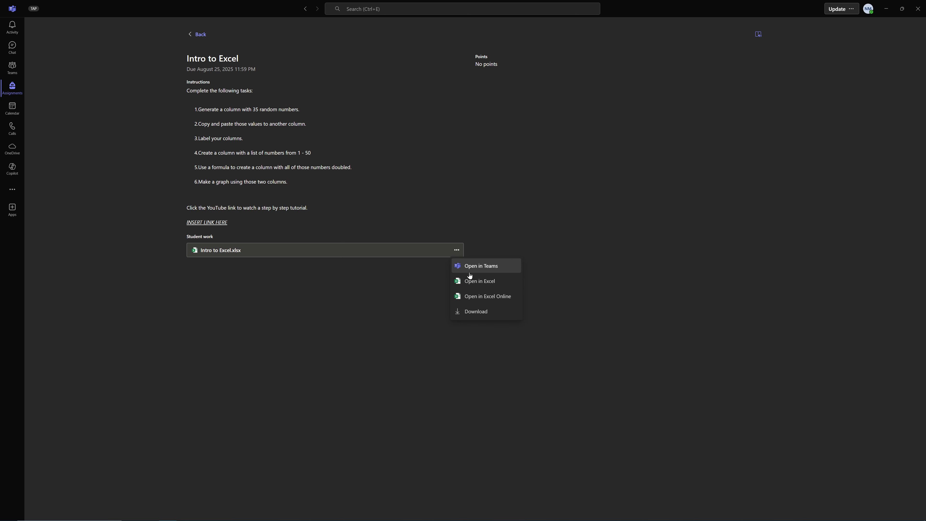
click(501, 285)
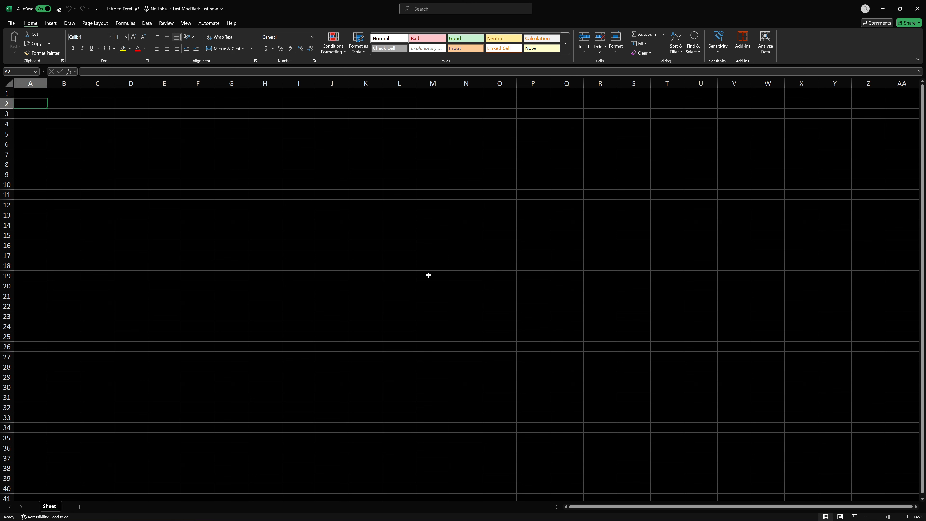
click(38, 94)
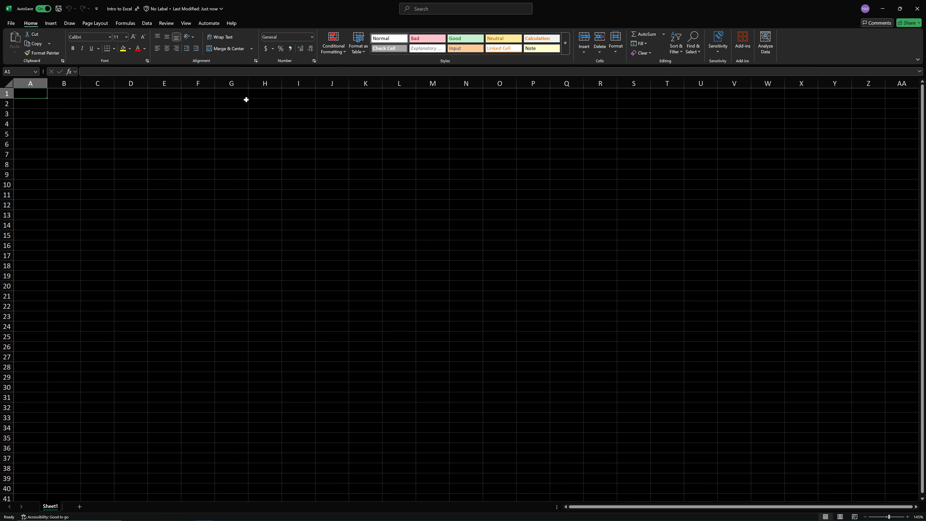
click(186, 23)
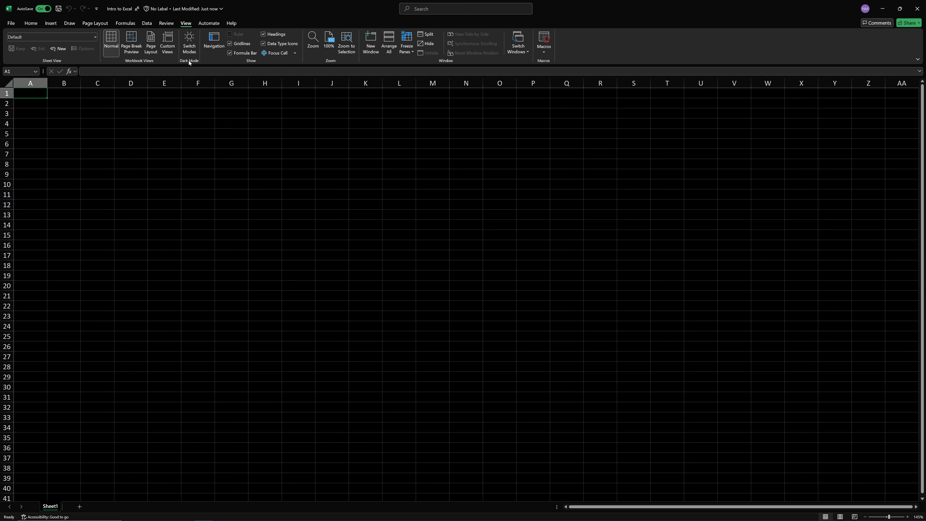
click(33, 22)
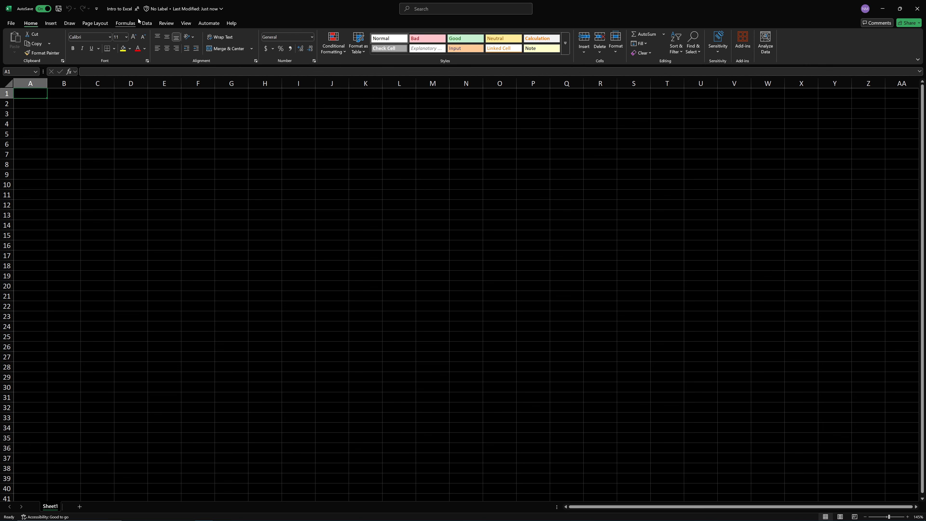
click(188, 24)
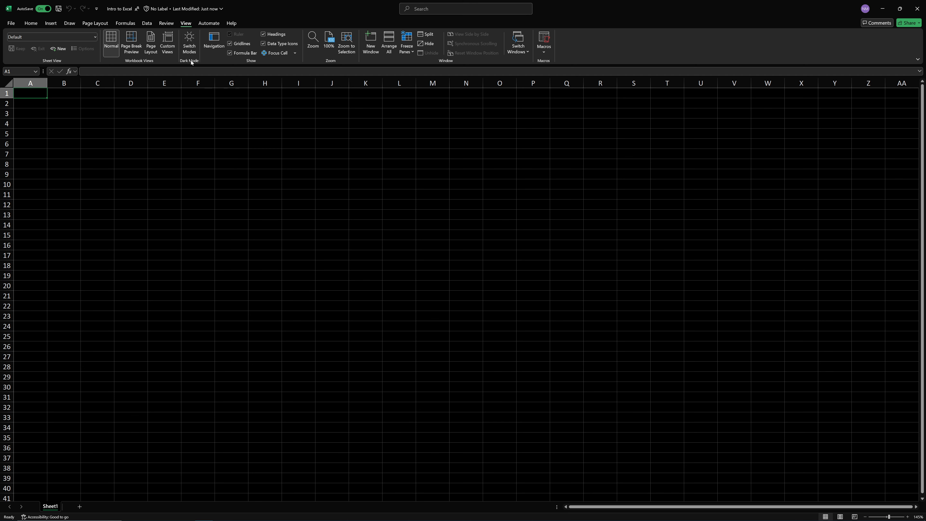
click(31, 23)
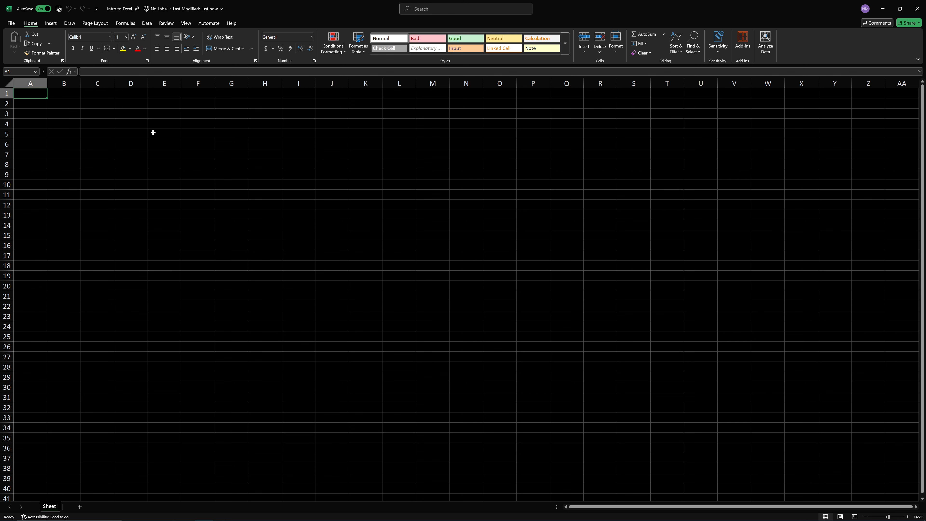
- Switch to Teams to review the first task of the Intro to Excel assignment, and return to the workbook in Excel
key(alt+Tab)
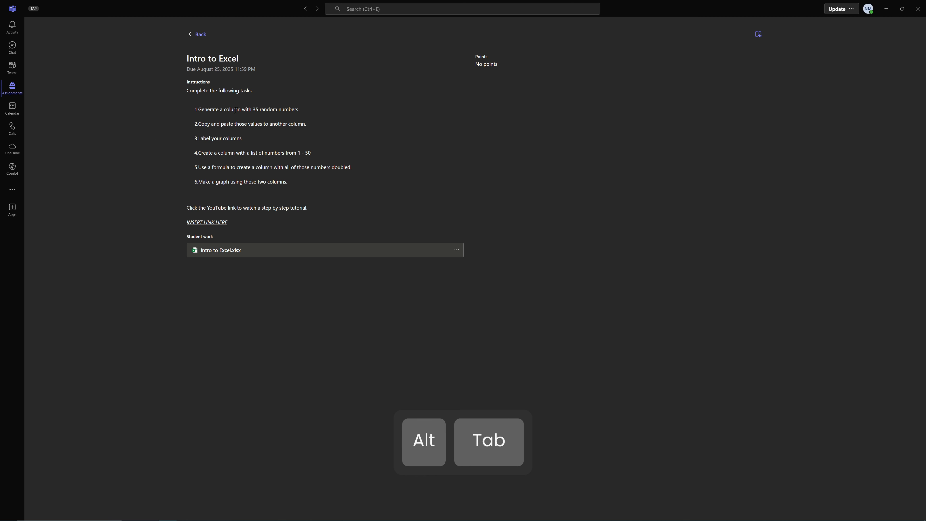
drag(294, 111, 191, 110)
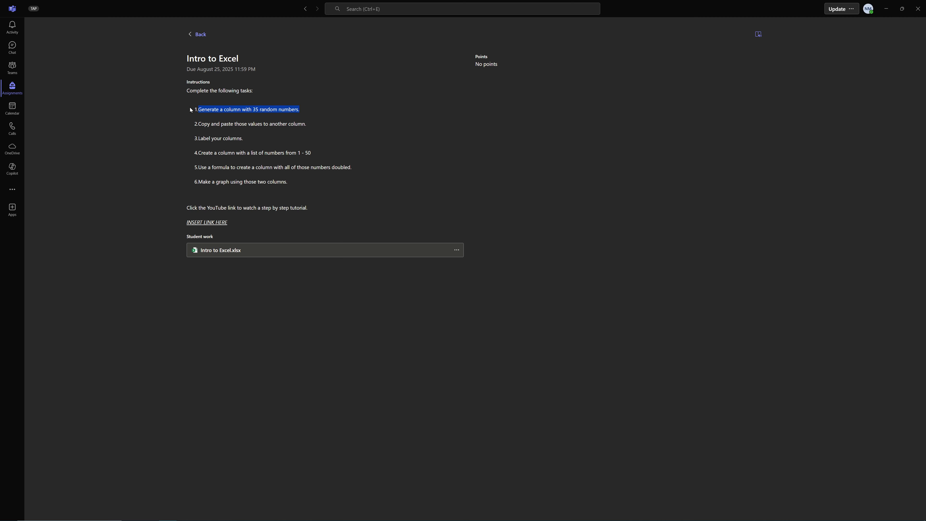
key(alt+Tab)
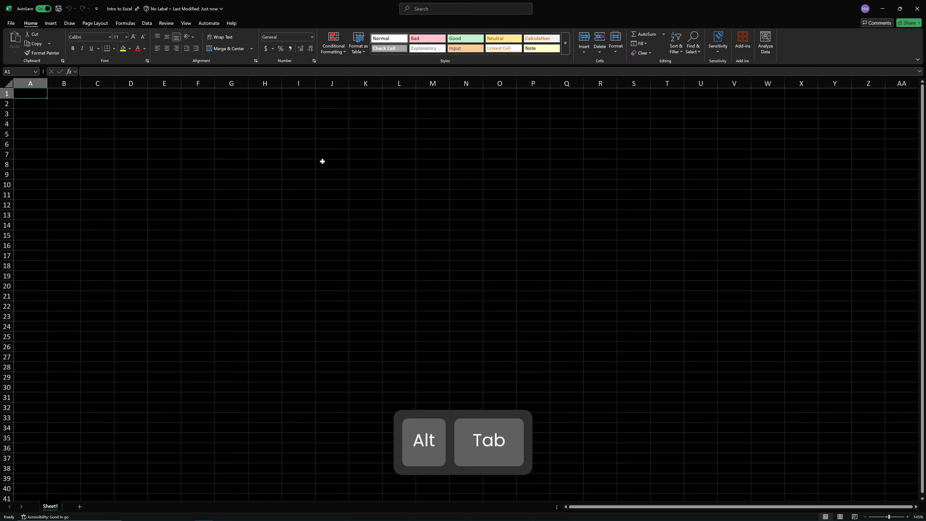
- Enter the header Random Numbers in cell A1 and widen column A to fit the text
text(Random Nu)
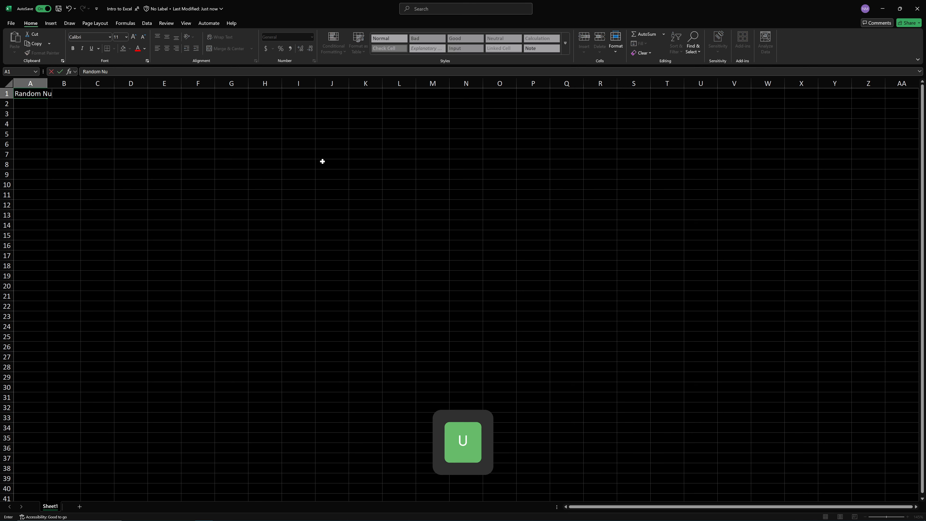
text(mbers)
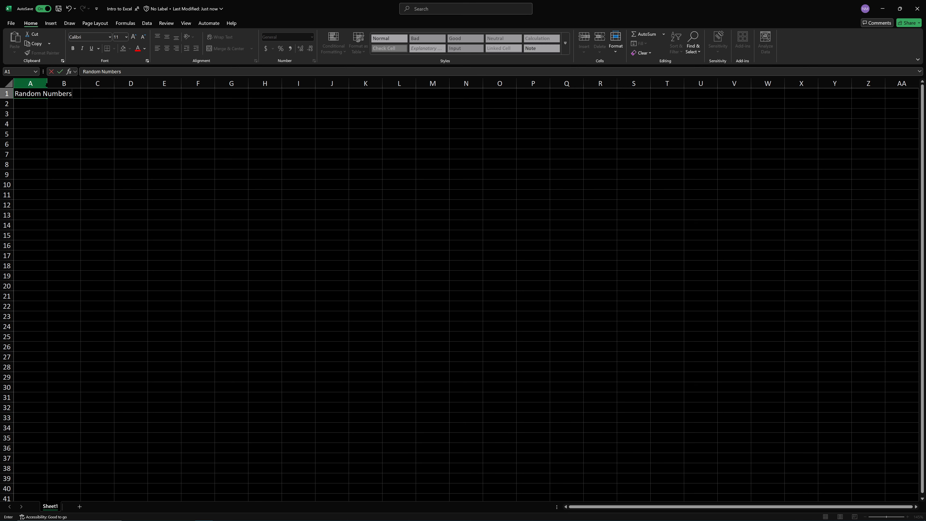
click(50, 143)
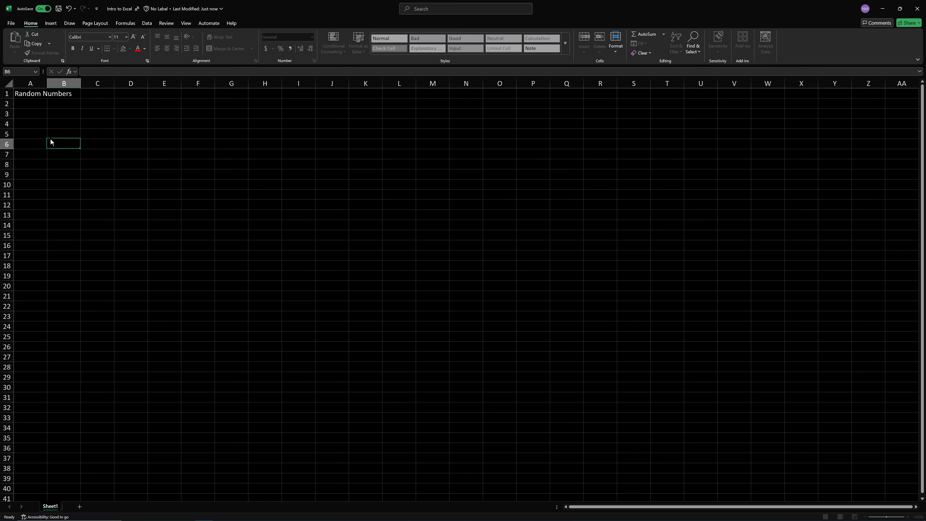
drag(45, 83, 74, 83)
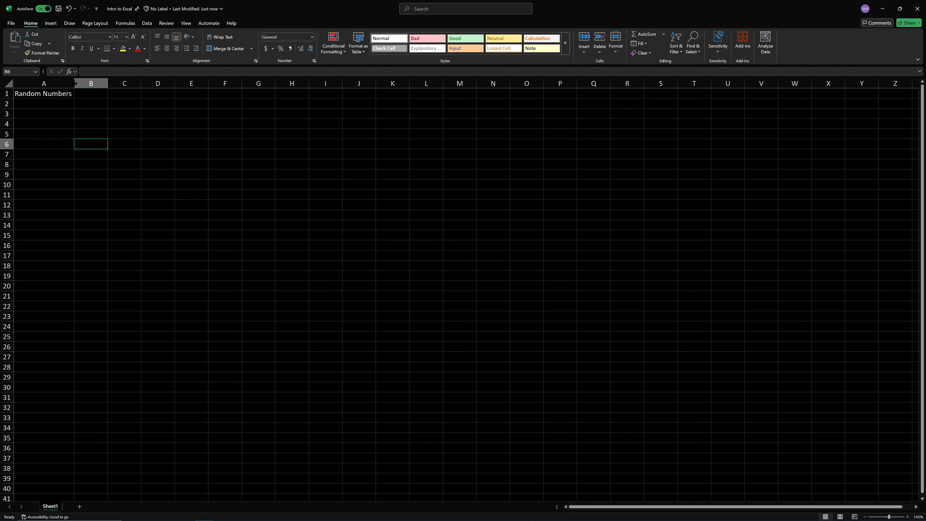
- Try the base blue-gray theme fill and a darker shade of it on the Random Numbers header cell
click(58, 92)
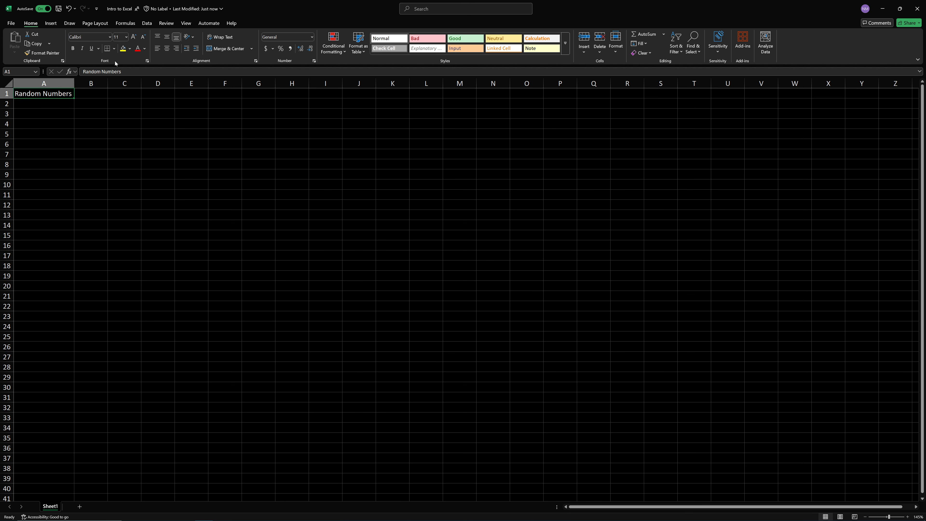
click(130, 48)
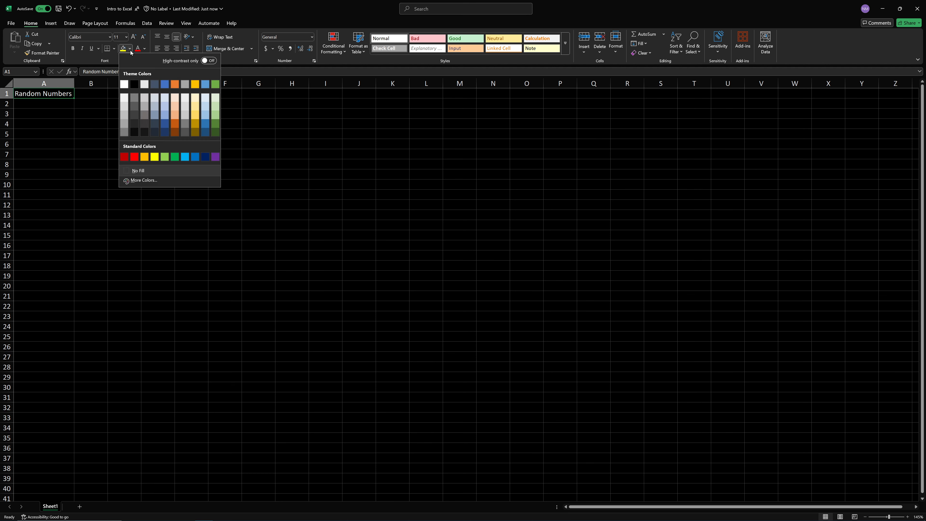
click(154, 84)
click(64, 106)
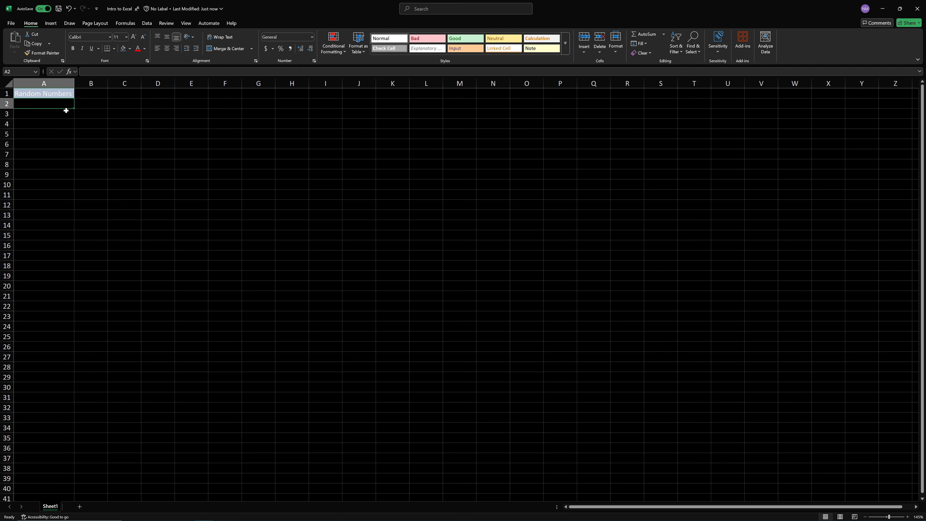
click(45, 95)
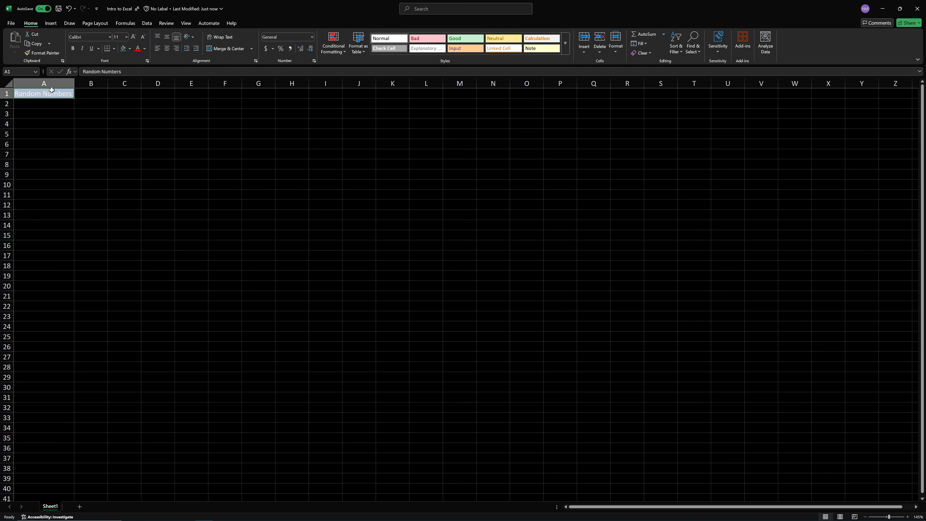
click(130, 48)
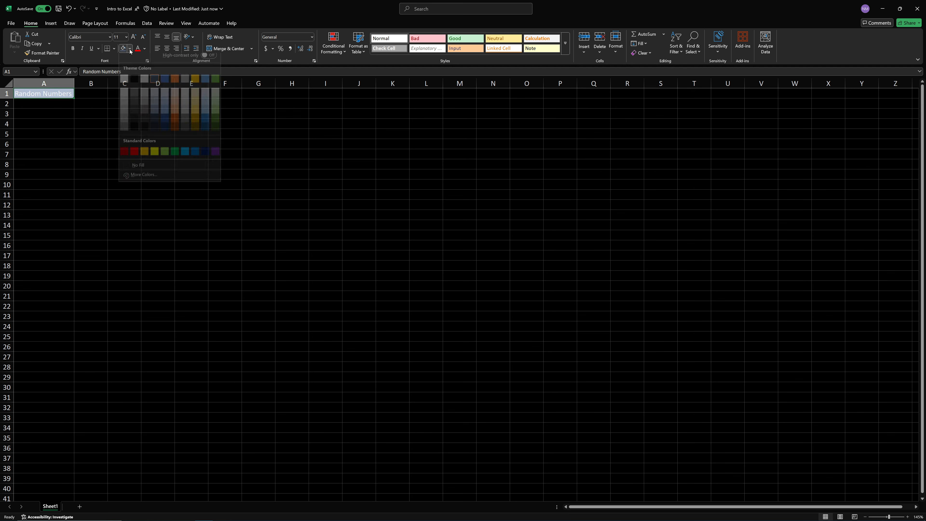
click(156, 126)
click(79, 120)
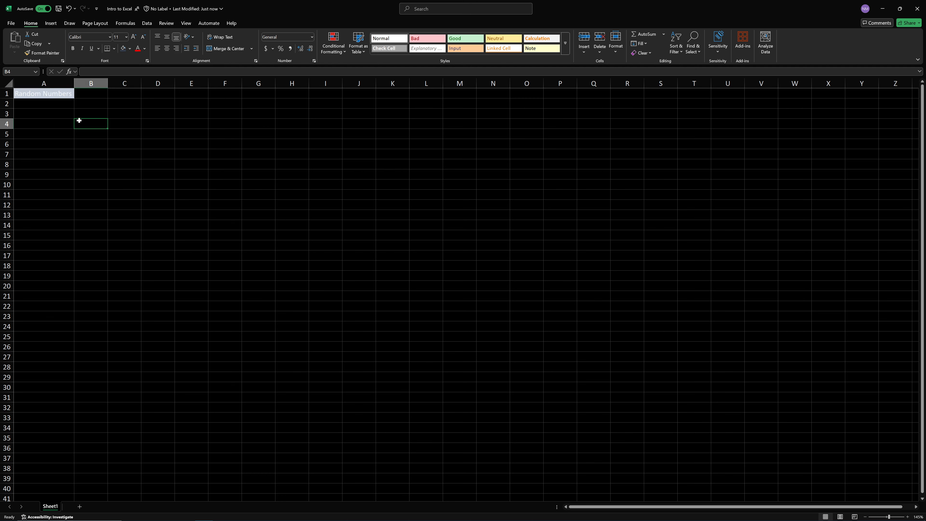
- Fill the Random Numbers header cell A1 with the lightest blue-gray theme shade
click(61, 94)
click(129, 48)
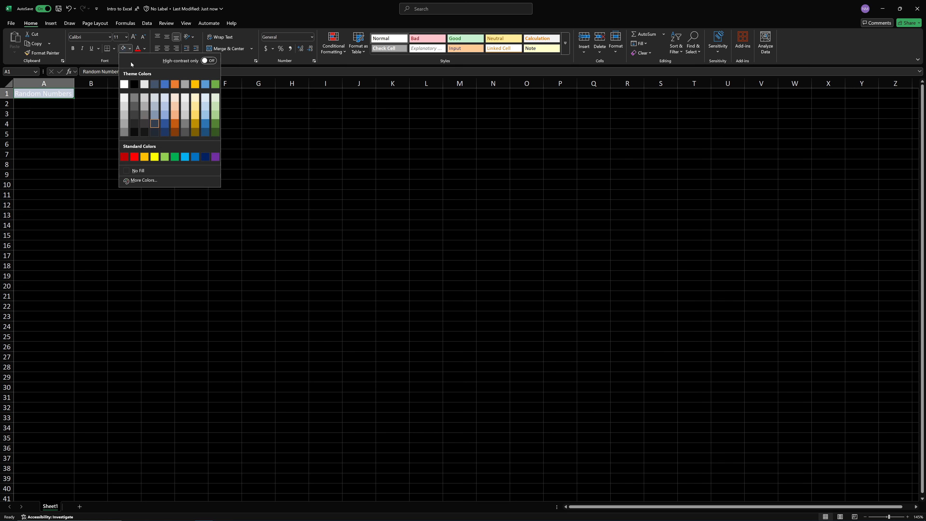
click(156, 99)
click(59, 103)
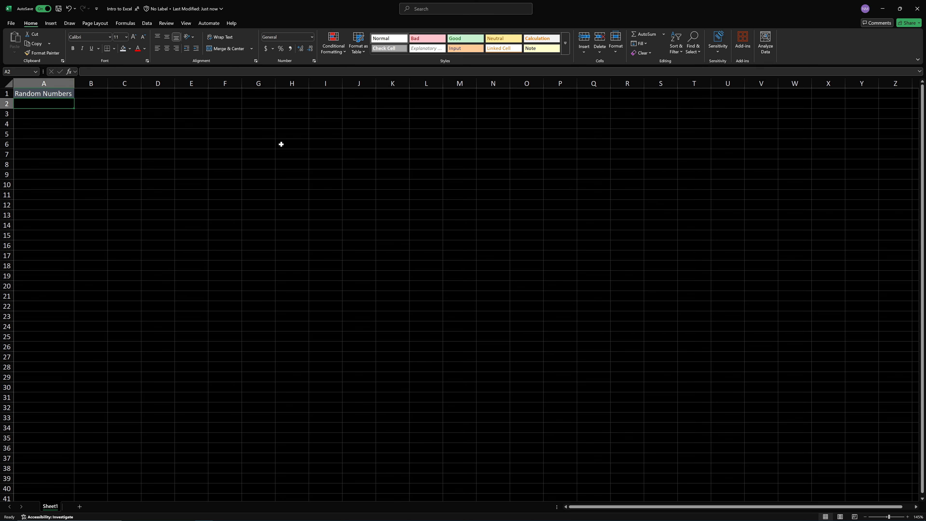
key(Right)
key(Left)
key(Right)
key(Down)
key(Down)
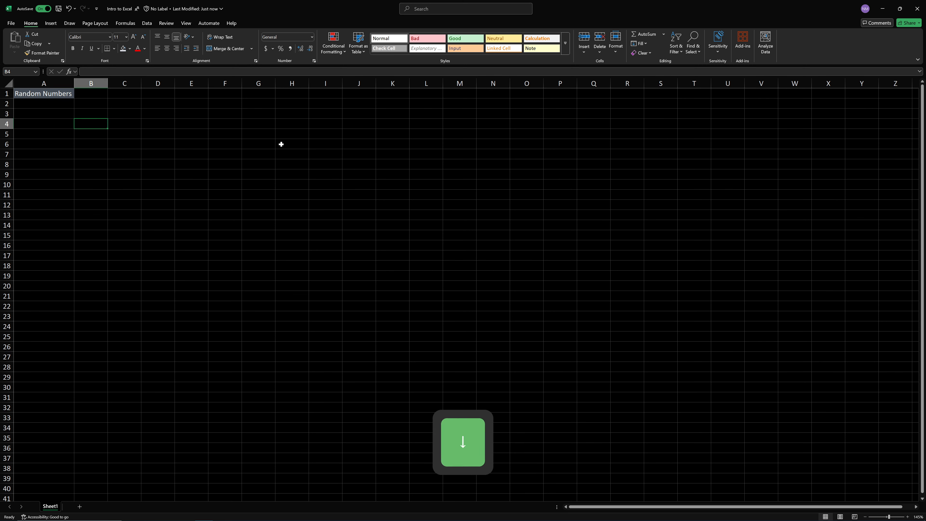
key(Right)
key(Right)
key(Up)
key(Up)
key(Left)
key(Left)
key(Down)
key(Down)
key(Down)
key(Right)
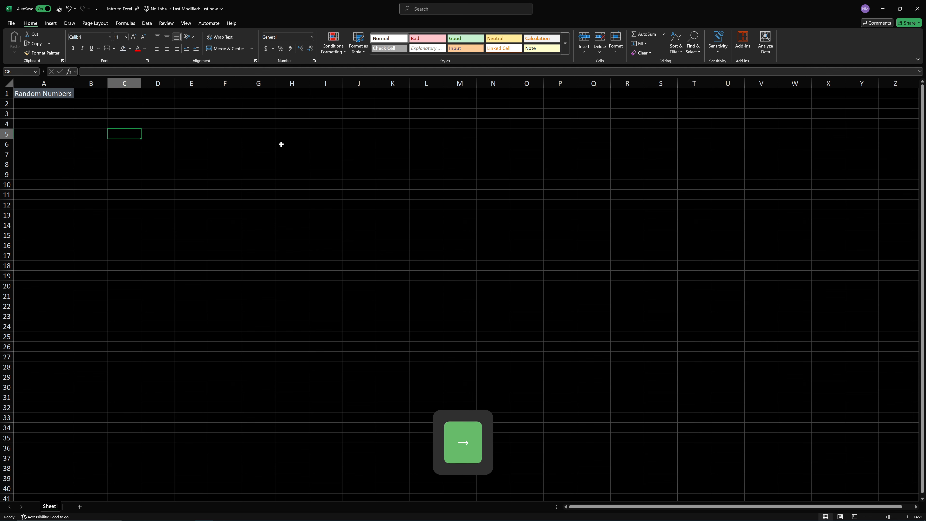
key(Up)
key(Left)
key(Down)
key(Right)
key(Up)
key(Left)
key(Down)
key(Right)
key(Up)
key(Left)
key(Down)
key(Right)
key(Up)
key(Left)
key(Down)
key(Right)
key(Up)
key(Left)
key(Down)
key(Right)
key(Up)
key(Left)
key(Down)
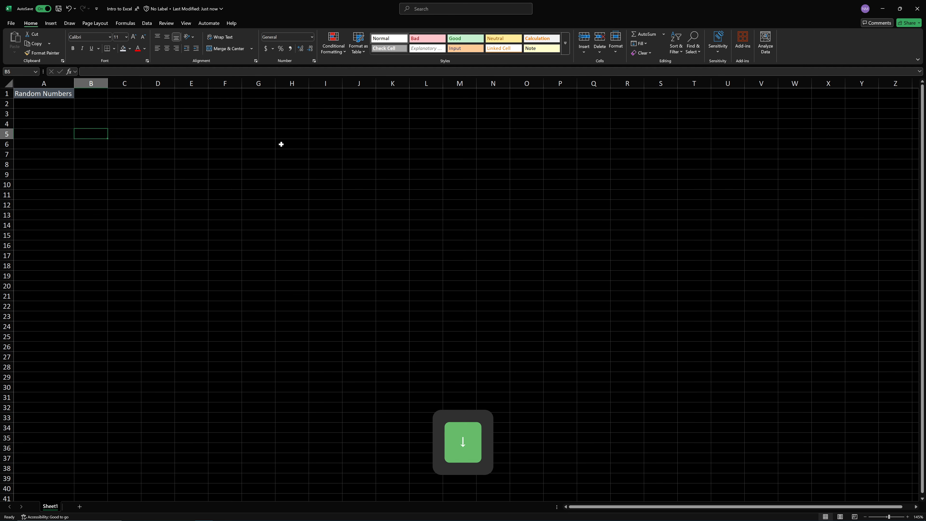
key(Right)
key(Up)
key(Left)
key(Left)
key(Down)
key(Down)
key(Down)
key(Down)
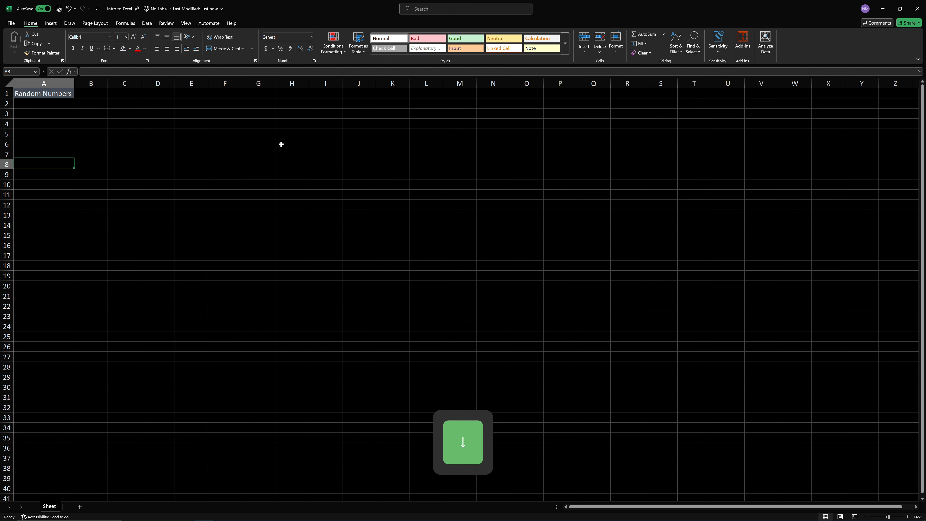
key(Right)
key(Right)
key(Up)
key(Up)
key(Up)
key(Up)
key(Up)
key(Left)
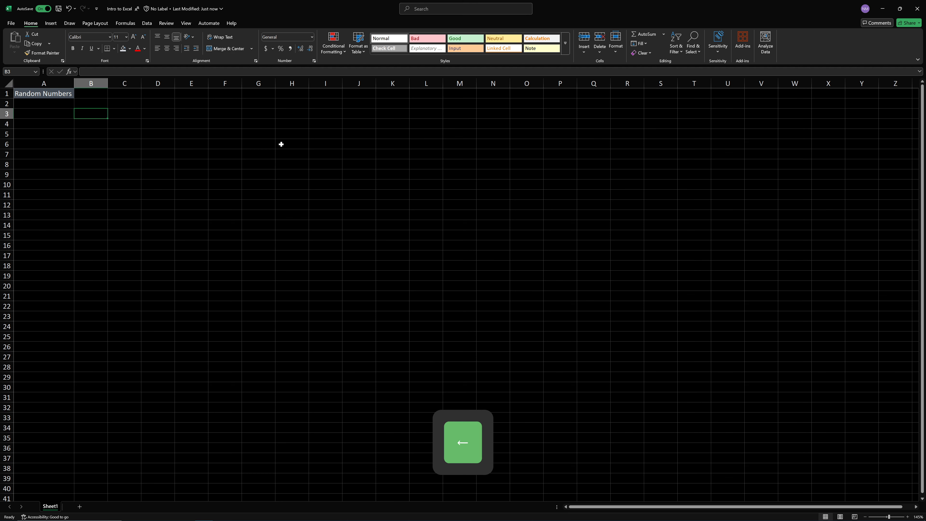
key(Left)
key(Up)
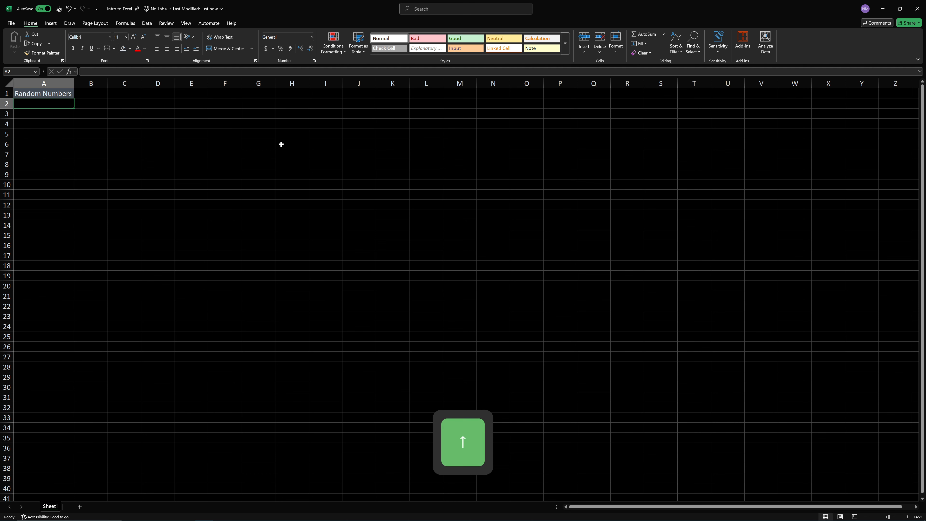
key(Down)
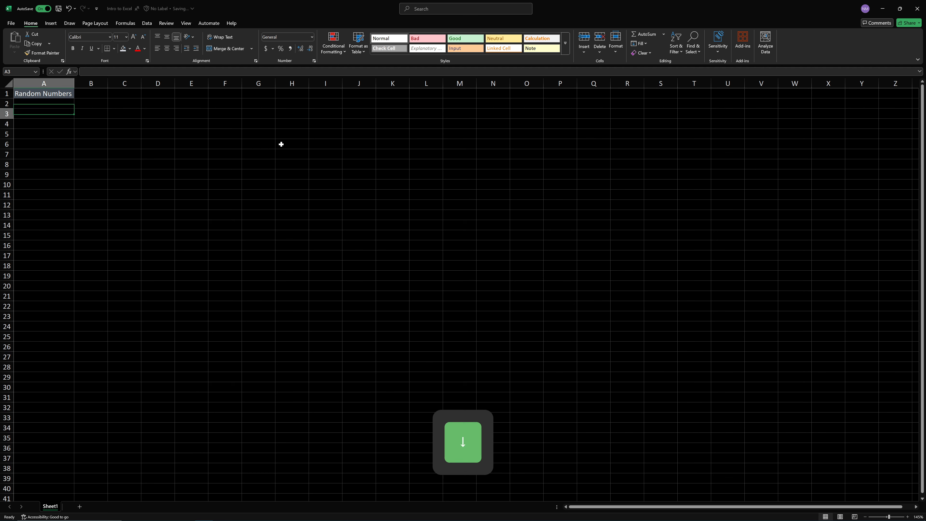
key(Down)
key(Right)
key(Right)
key(Up)
key(Left)
key(Up)
key(Left)
key(Down)
key(Down)
key(Down)
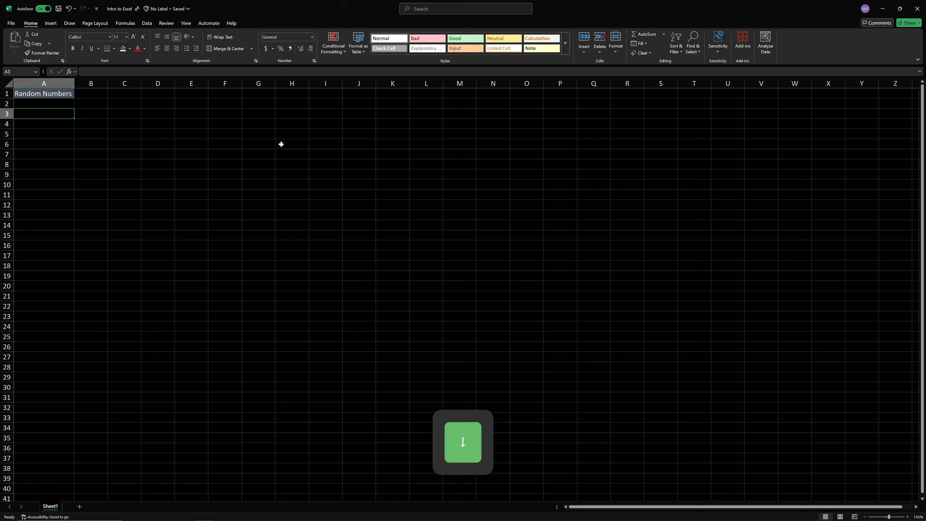
key(Right)
key(Right)
key(Up)
key(Up)
key(Up)
key(Left)
key(Left)
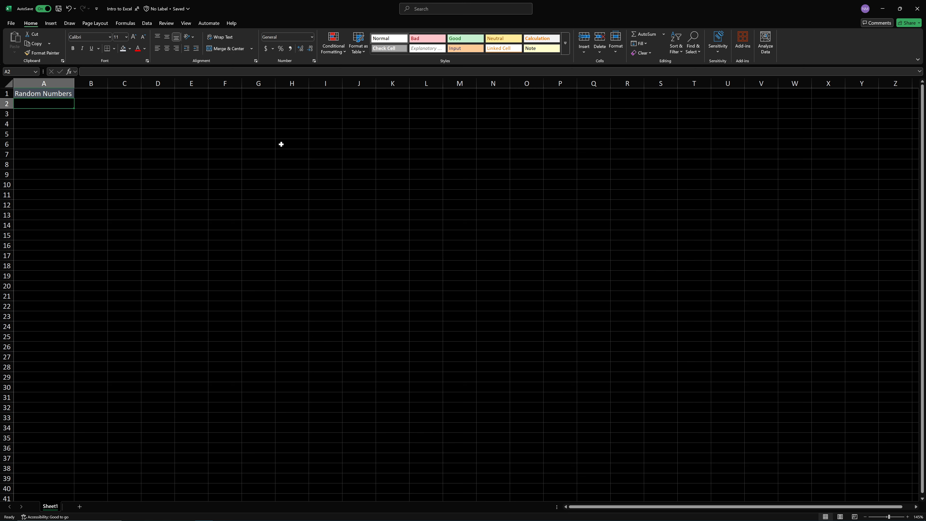
text(=)
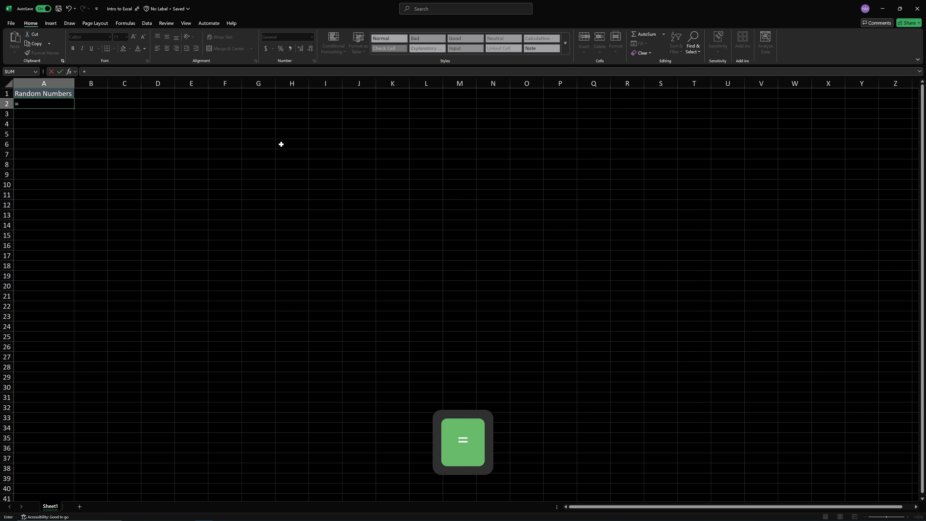
key(BackSpace)
key(Right)
key(Left)
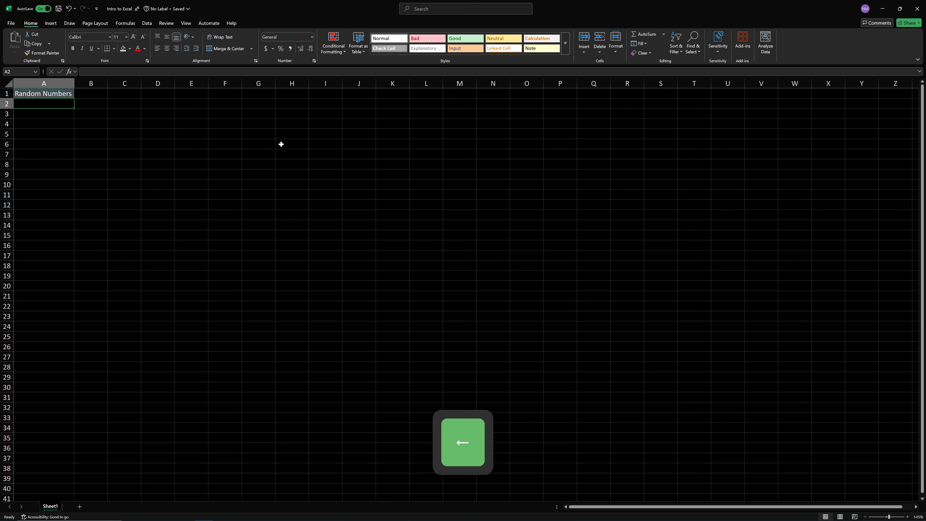
- Try the RAND function in cell A2 below the Random Numbers header, and clear the cell
text(=)
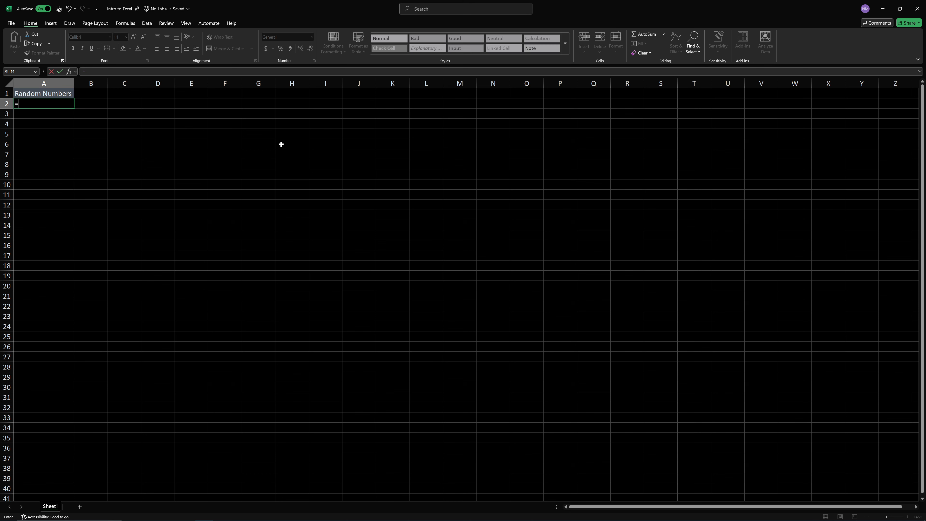
text(rand)
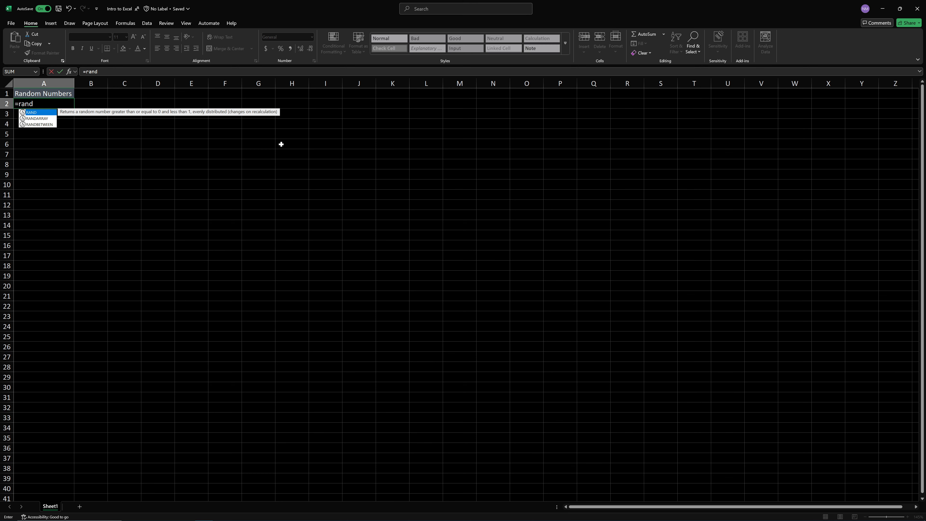
key(Tab)
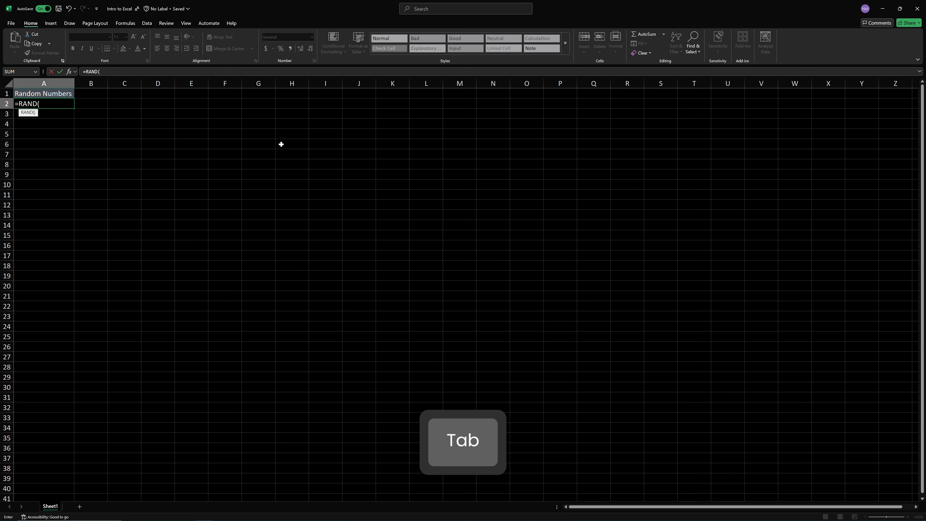
key(Return)
key(Up)
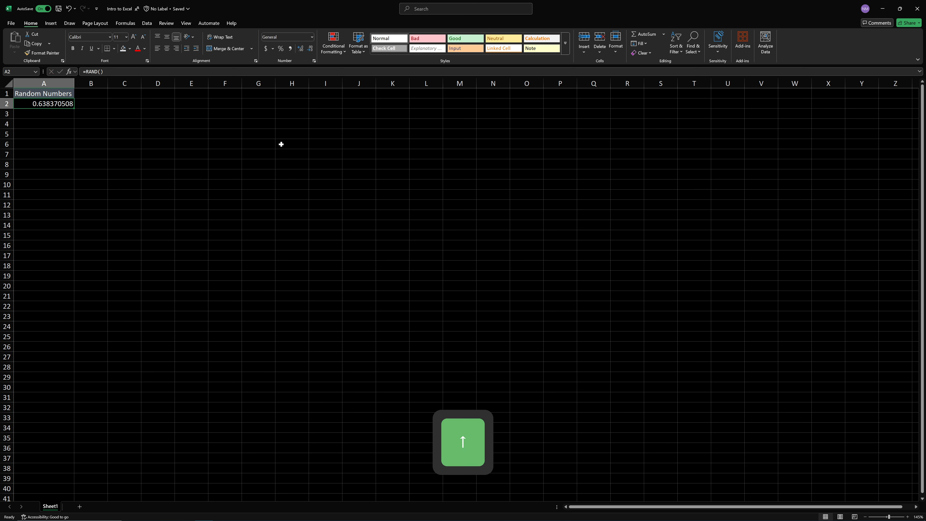
key(BackSpace)
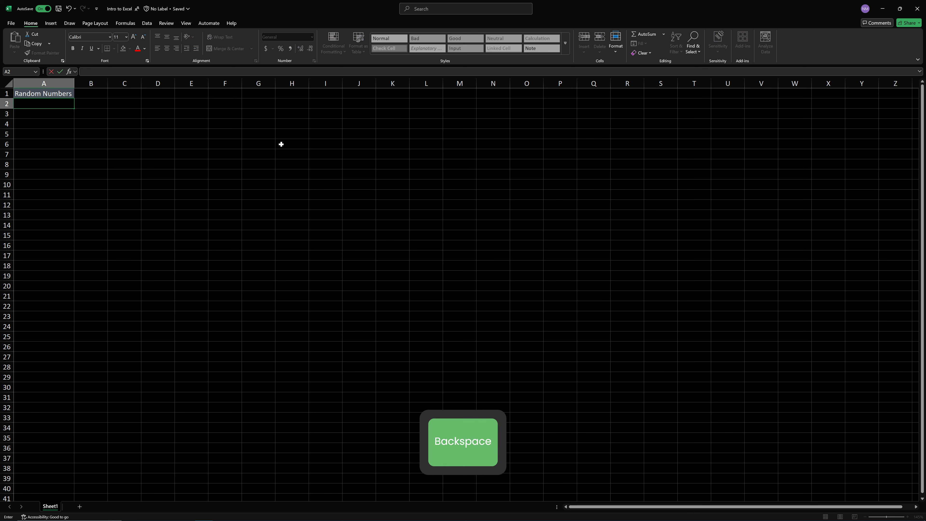
- Try to insert the suggested RANDBETWEEN function in cell A2, and clear the cell
text(=)
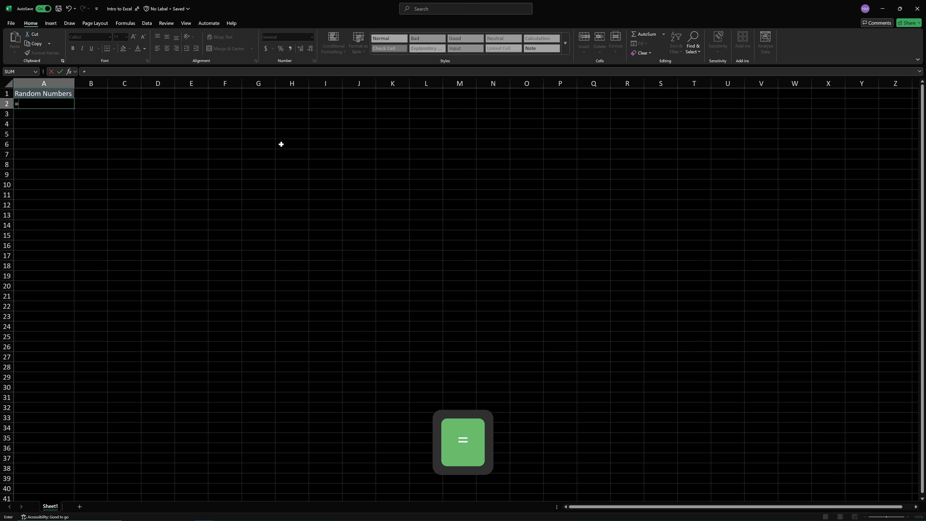
text(rand)
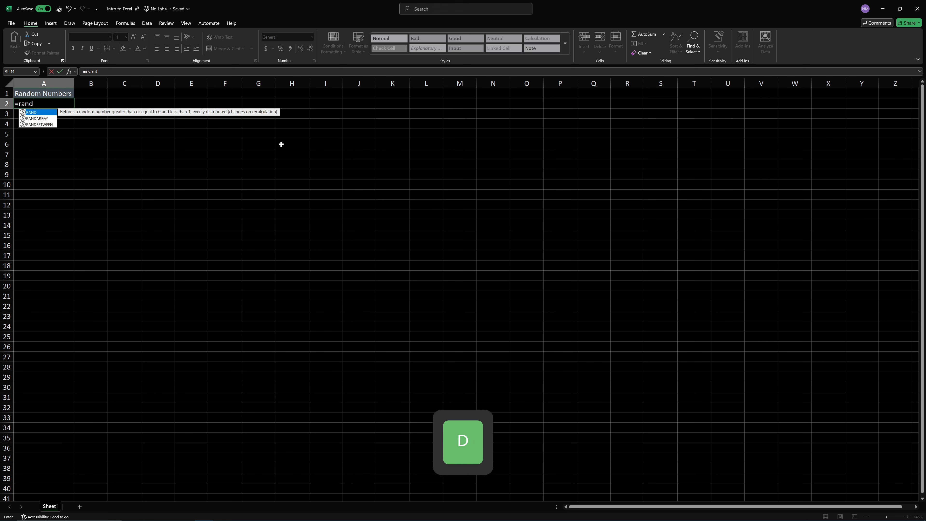
key(Down)
key(Down)
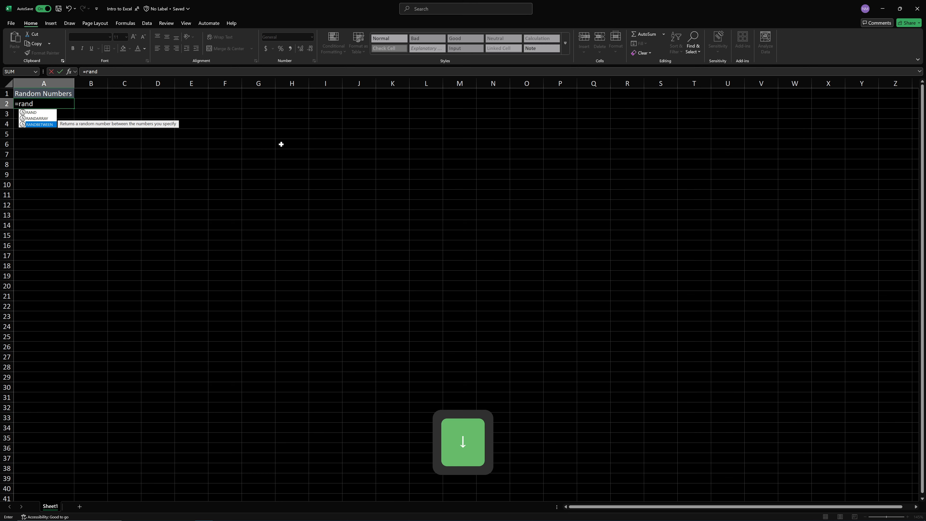
key(Return)
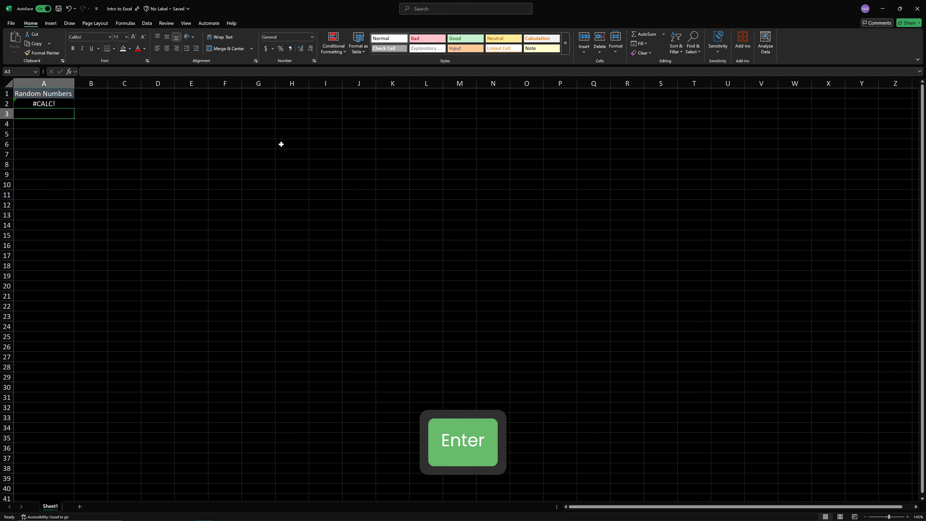
key(Up)
key(BackSpace)
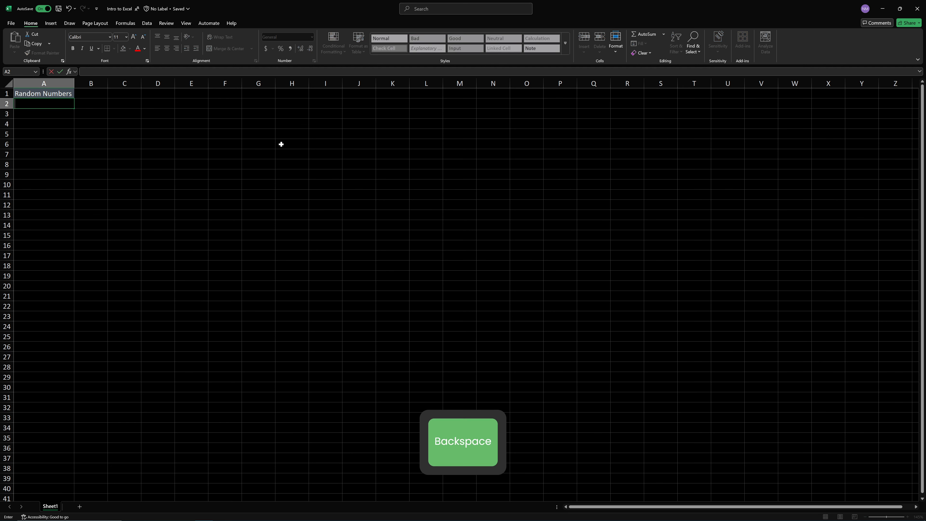
- Enter the formula =RANDBETWEEN(0, 10) in cell A2 and check the formula stored there
text(=rand)
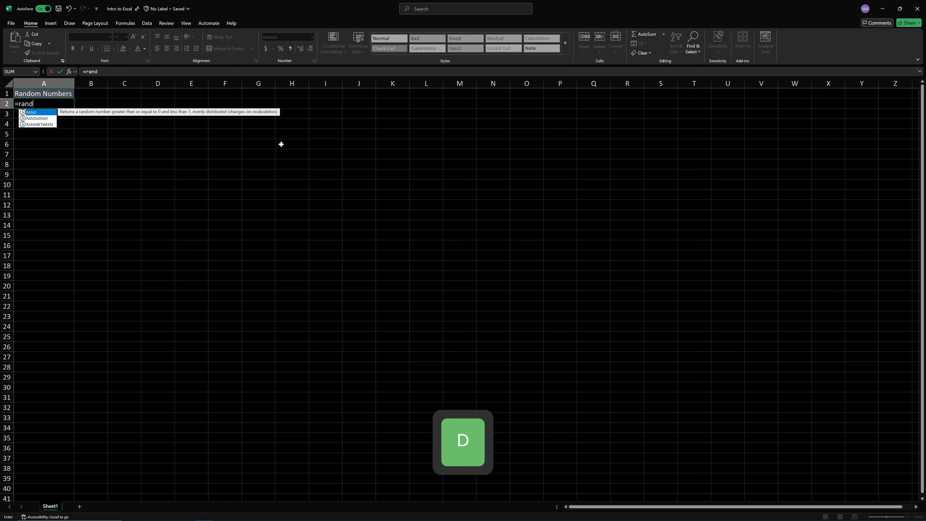
text(be)
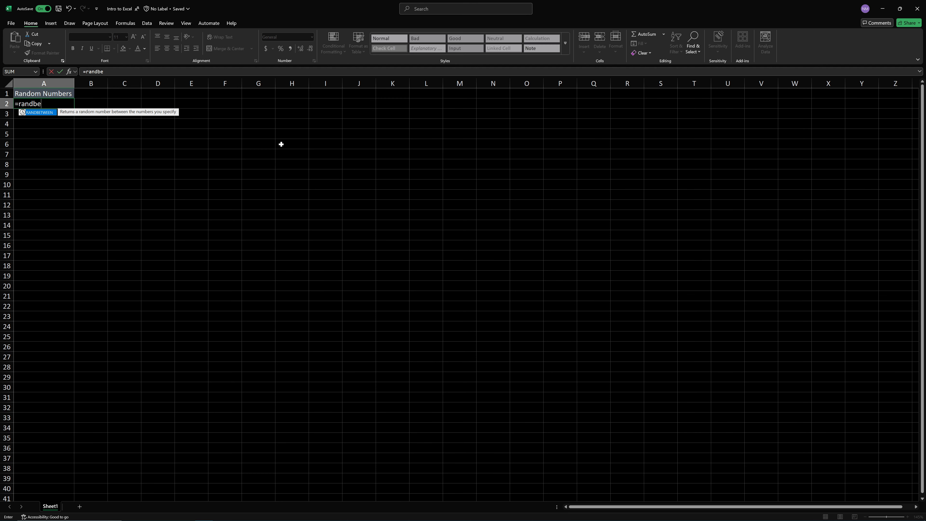
key(Tab)
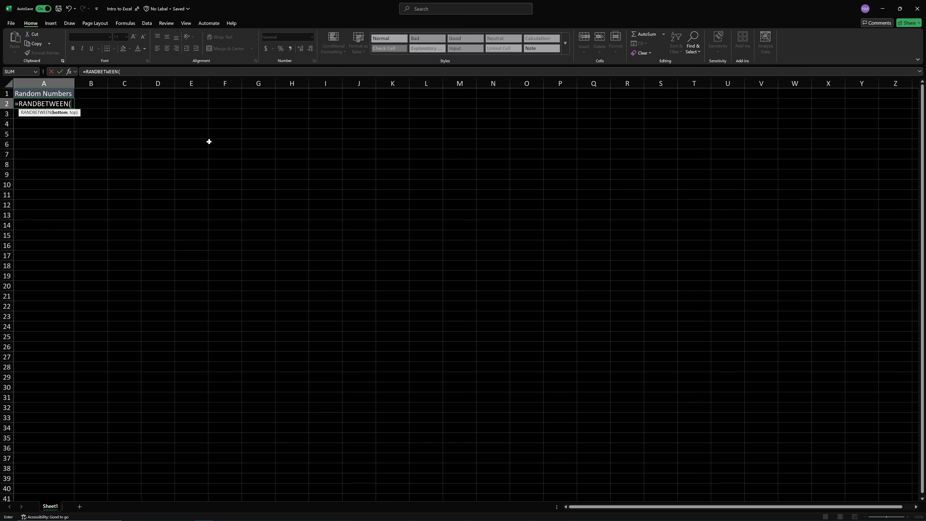
text(0)
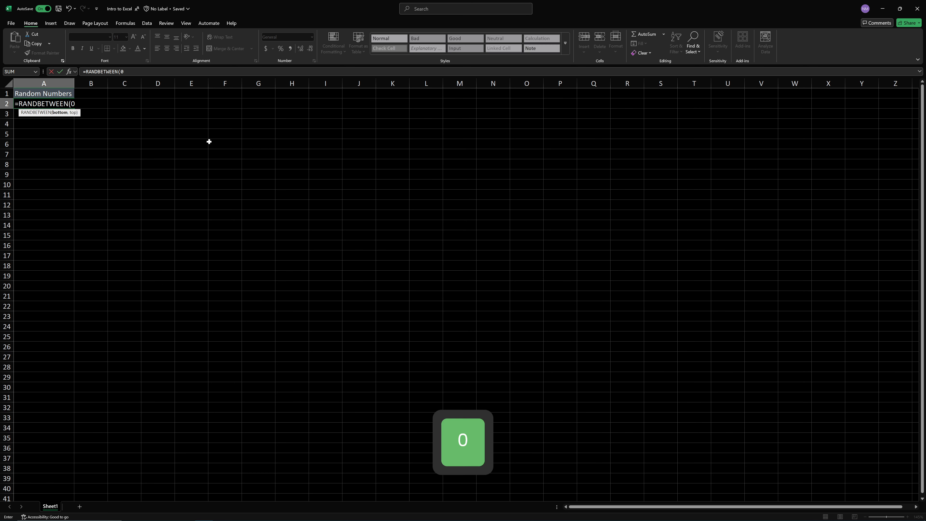
text(,)
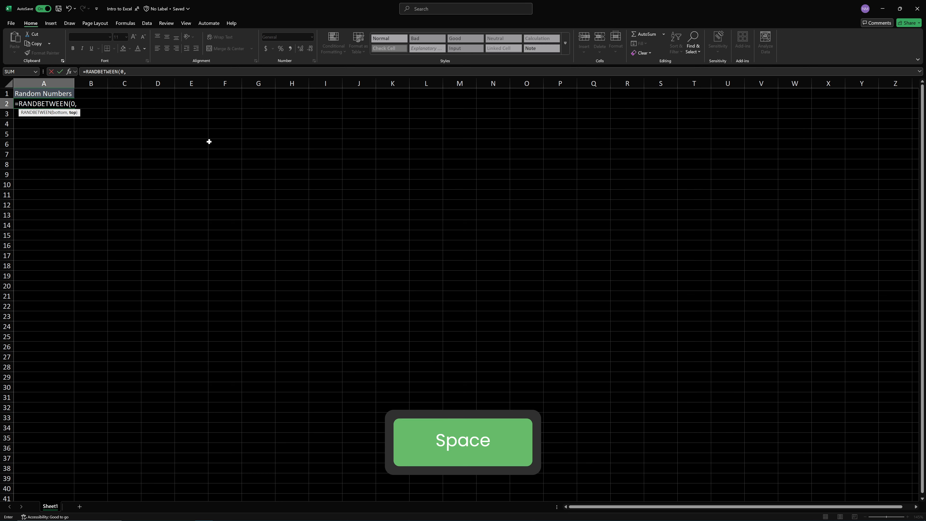
text( 10))
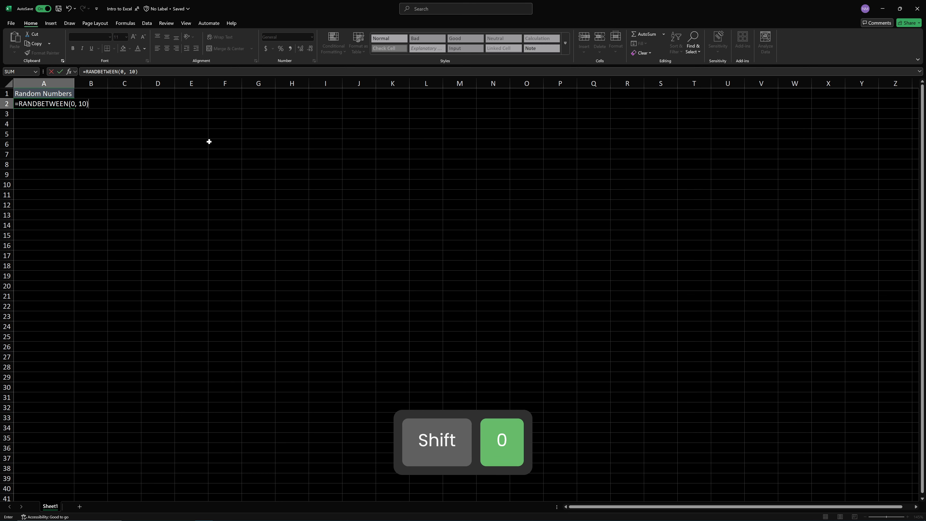
key(Return)
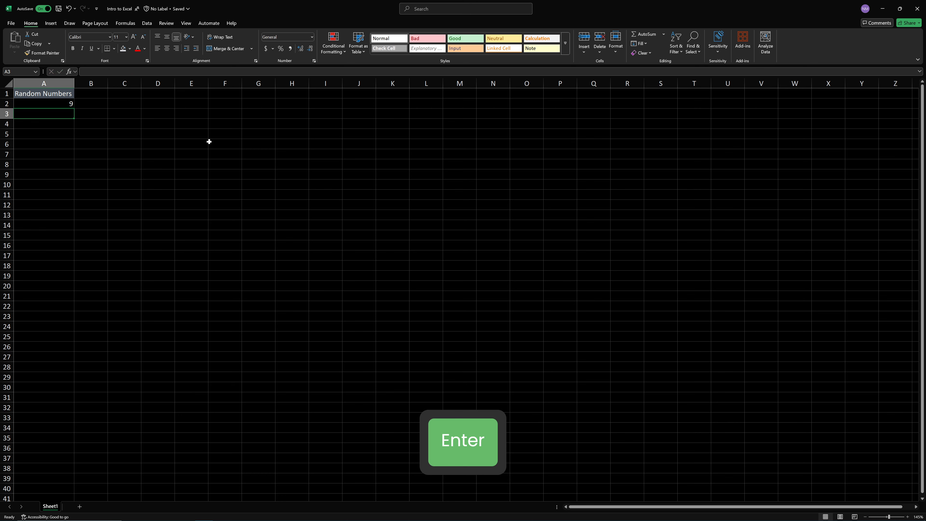
key(Up)
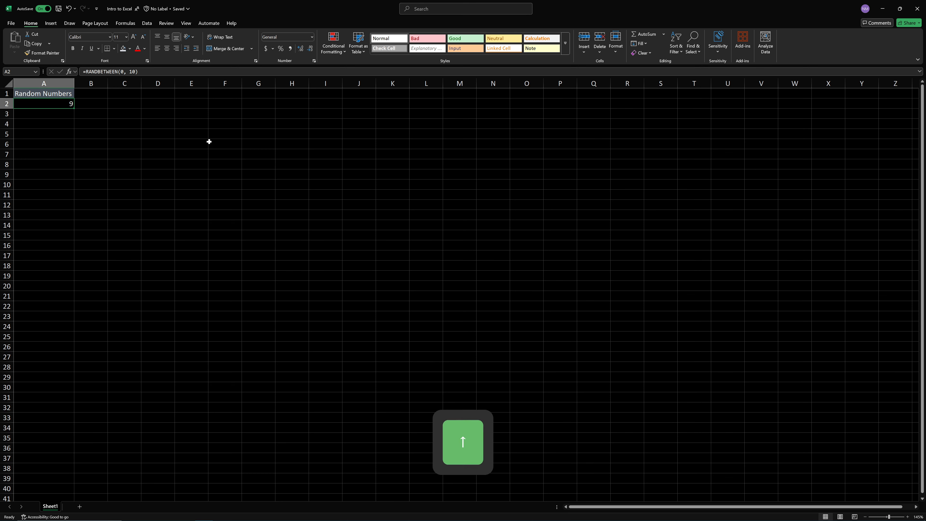
key(Return)
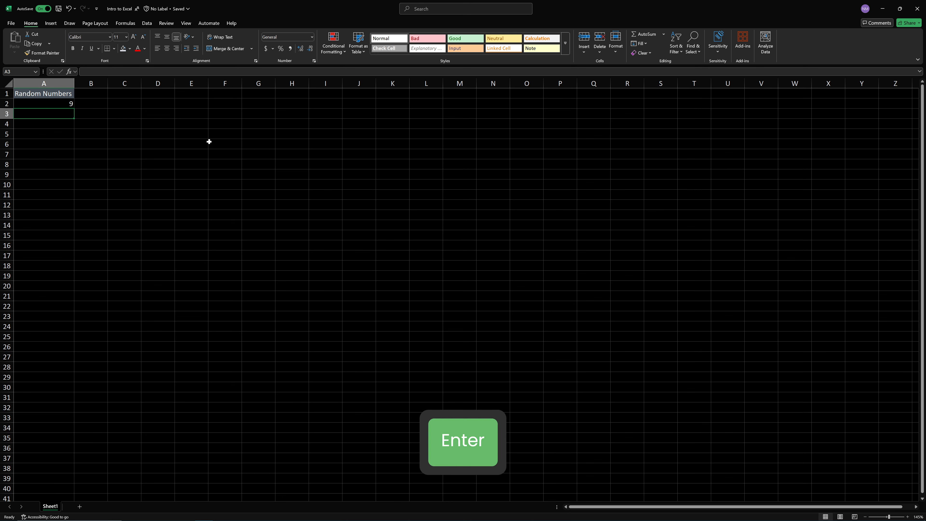
- Clear cell A2 and enter the formula =RANDBETWEEN(0, 10) again
key(Up)
key(BackSpace)
text(=r)
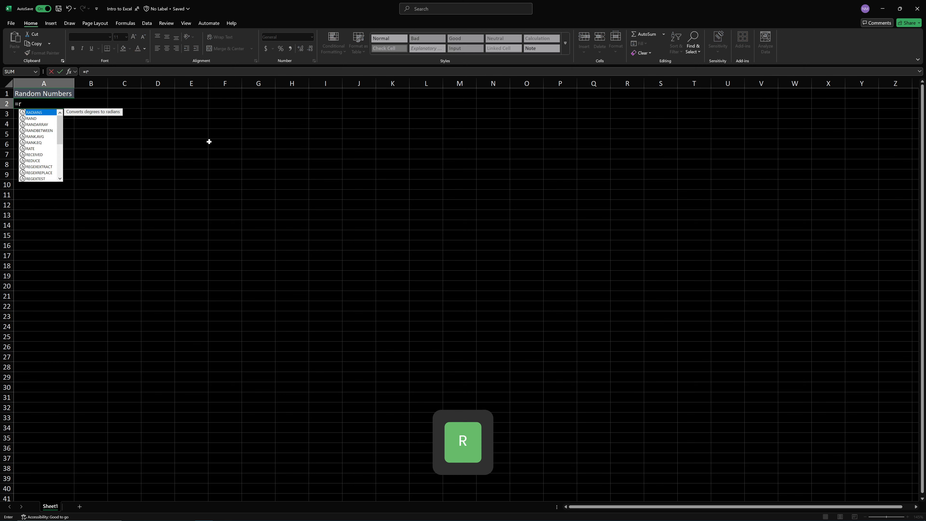
text(andbetween)
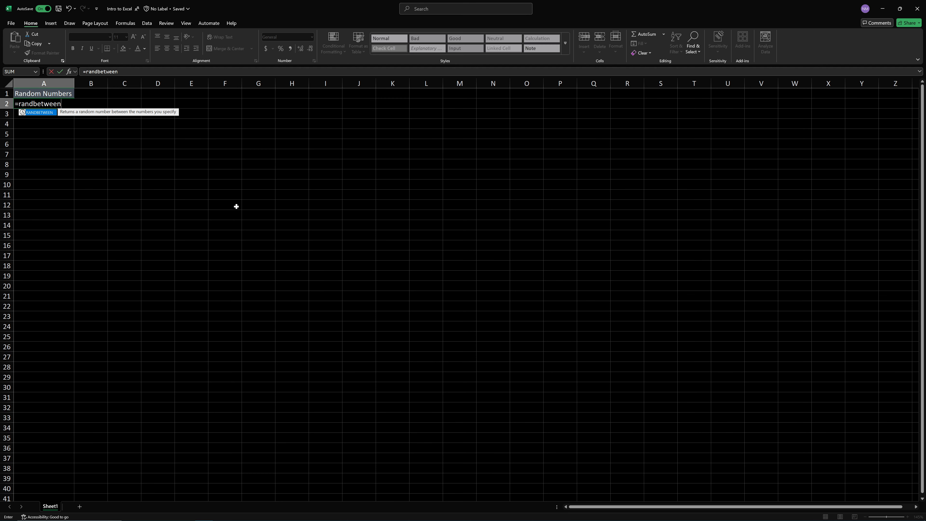
key(Tab)
text(0, 10))
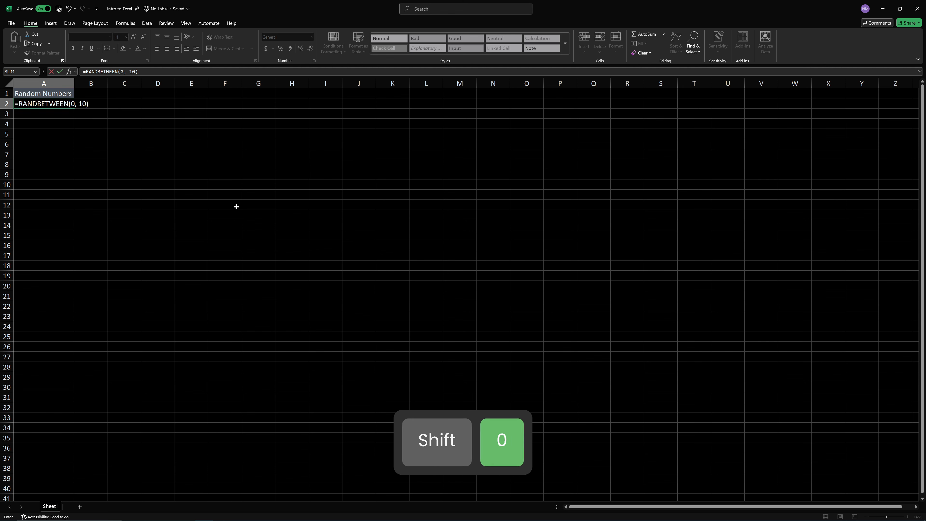
key(Return)
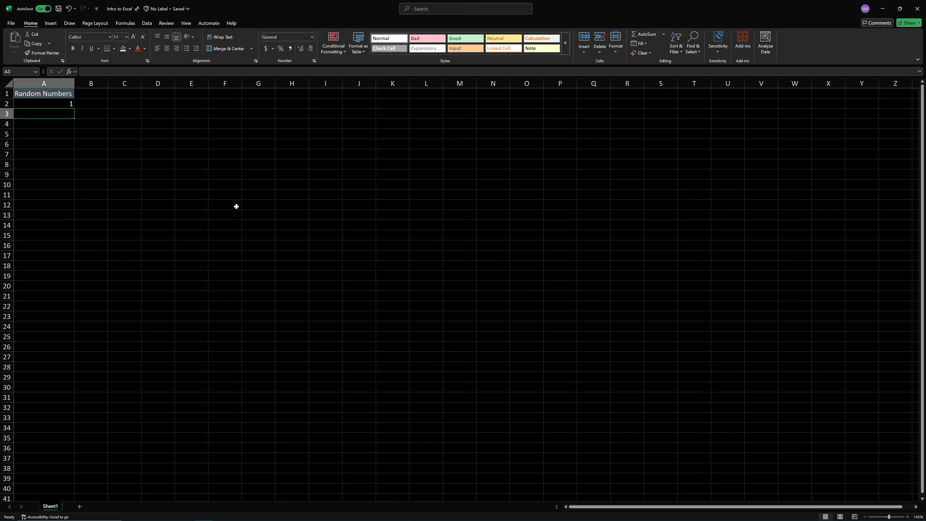
- Recalculate the sheet repeatedly to watch the random number in cell A2 change
key(F9)
key(F9)
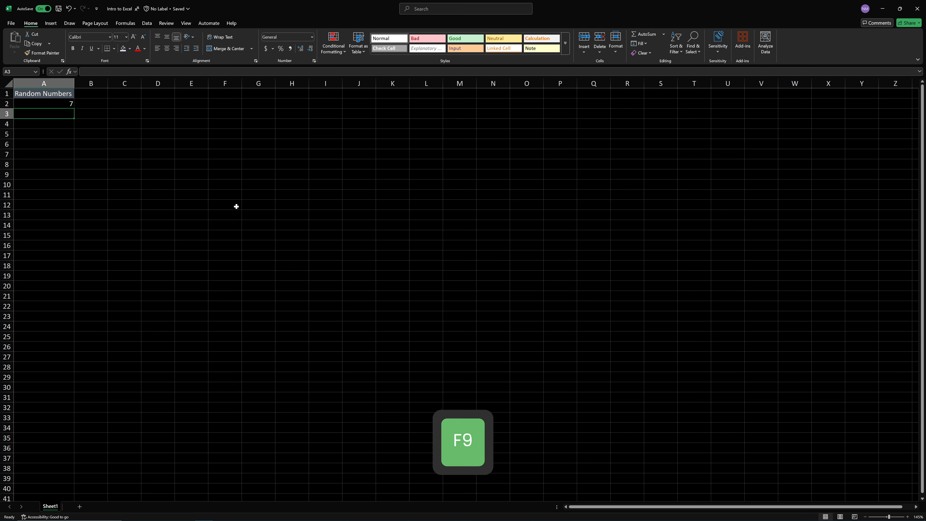
key(F9)
key(F9)
key(F9)
key(F9)
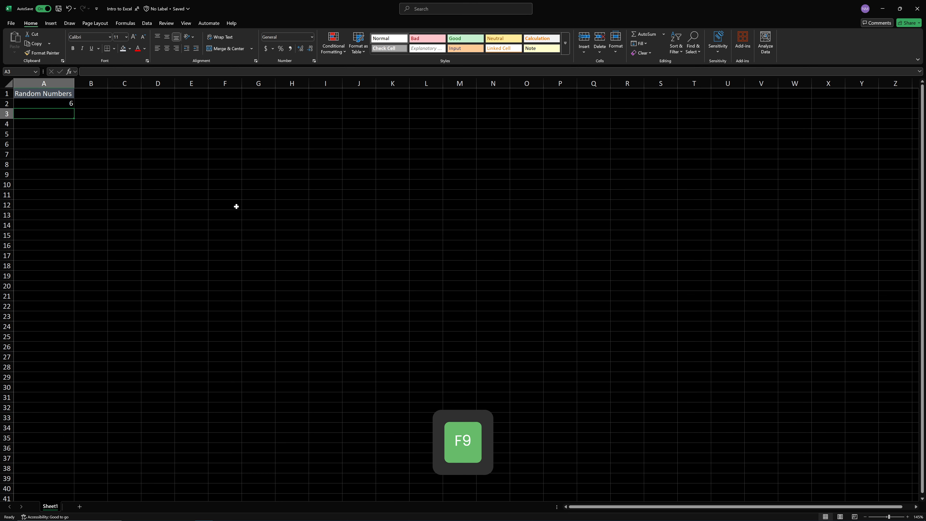
key(F9)
key(F9)
key(F9)
key(F9)
key(F9)
key(F9)
key(F9)
key(F9)
key(F9)
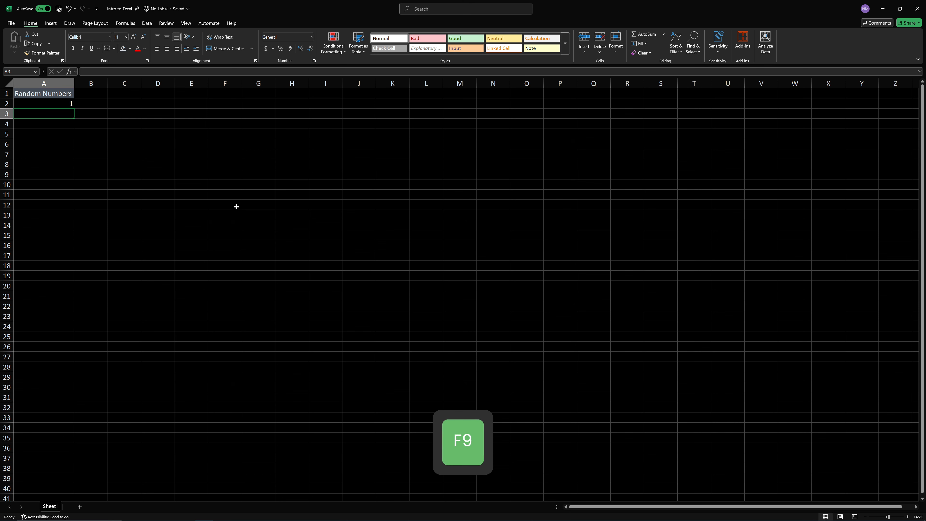
key(F9)
key(F9)
key(F9)
key(F9)
- Switch to Teams to check how many random numbers the assignment requires, and return to the workbook in Excel
key(alt+Tab)
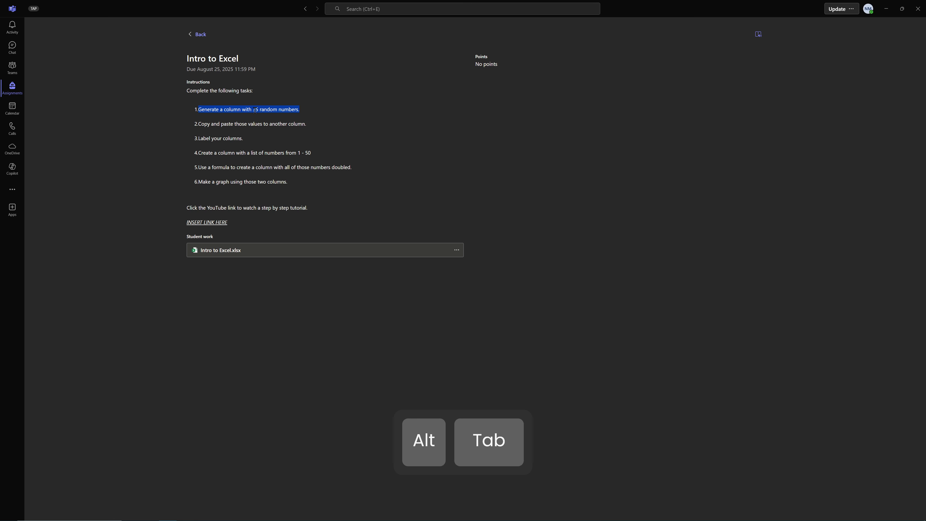
key(alt+Tab)
- Try starting another RANDBETWEEN formula in cell A3, and discard it
text(=randbe)
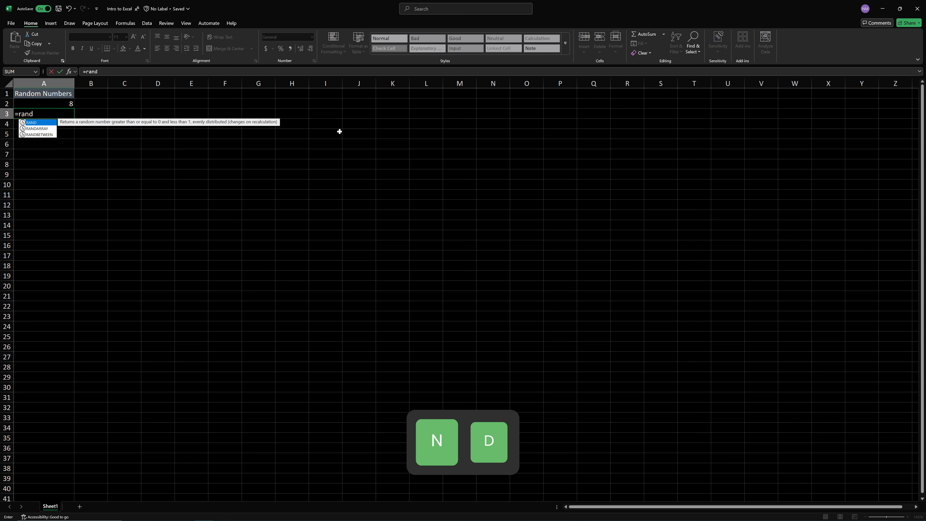
key(Tab)
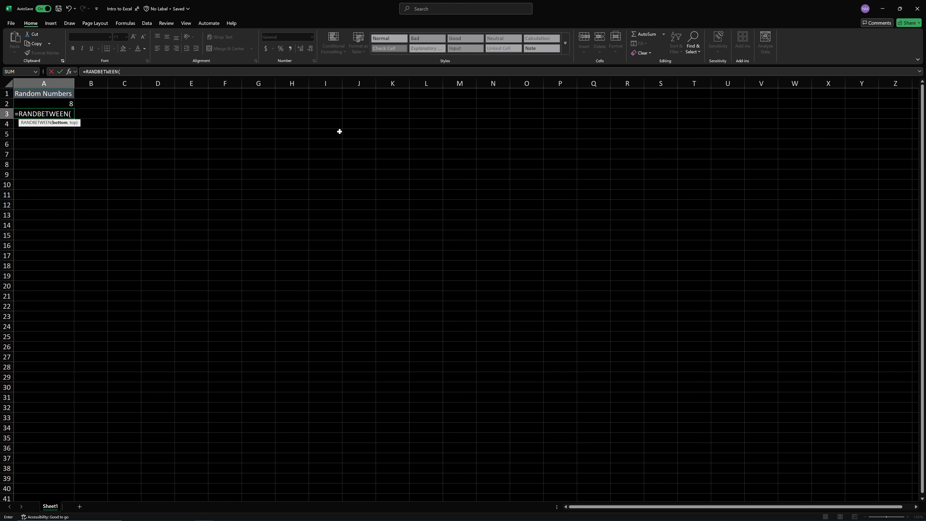
key(BackSpace)
key(BackSpace)
key(BackSpace)
key(BackSpace)
key(BackSpace)
key(BackSpace)
key(BackSpace)
key(BackSpace)
key(BackSpace)
key(BackSpace)
key(BackSpace)
key(BackSpace)
key(BackSpace)
key(Return)
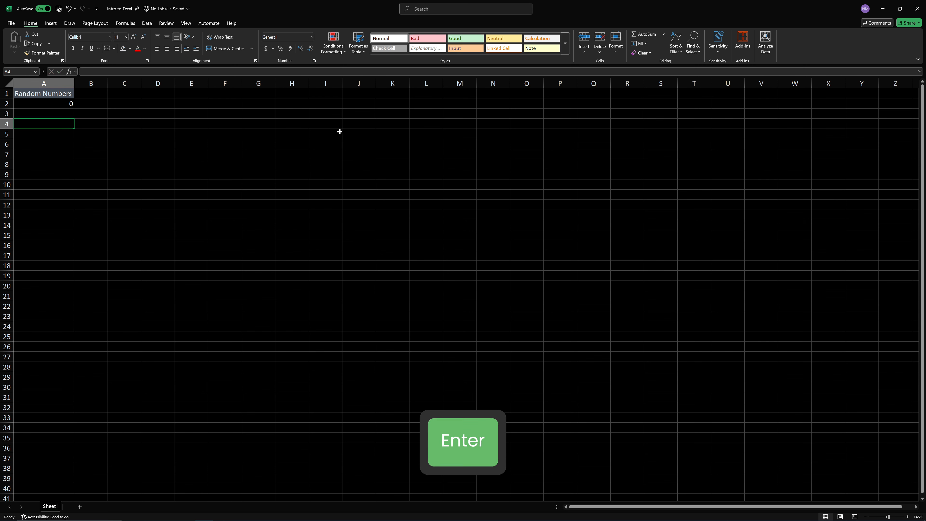
- Fill the RANDBETWEEN formula from cell A2 down to cell A36 for 35 random numbers
key(Up)
key(Up)
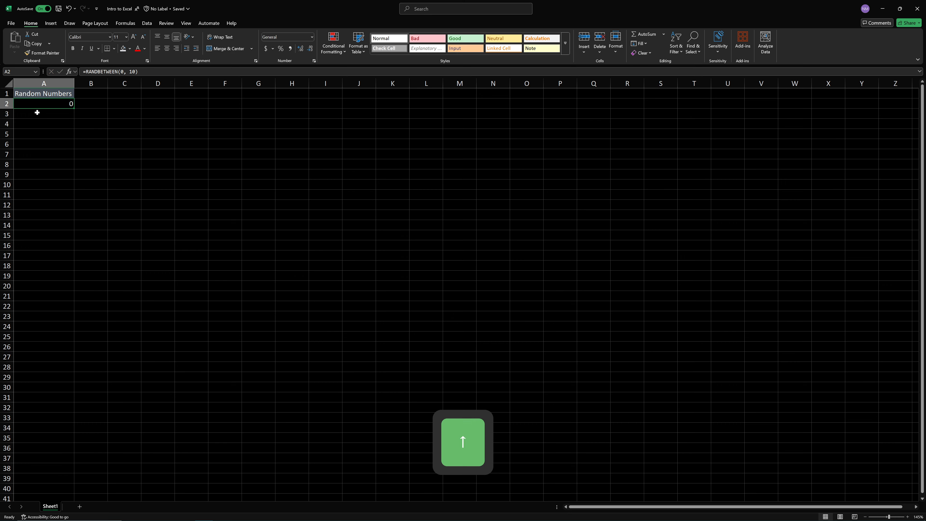
scroll(38, 106, up, 15)
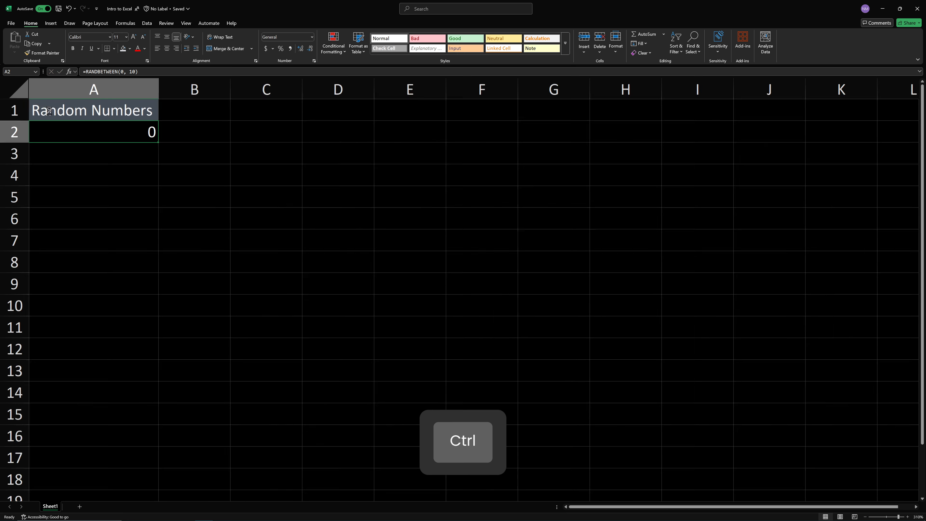
scroll(147, 160, down, 3)
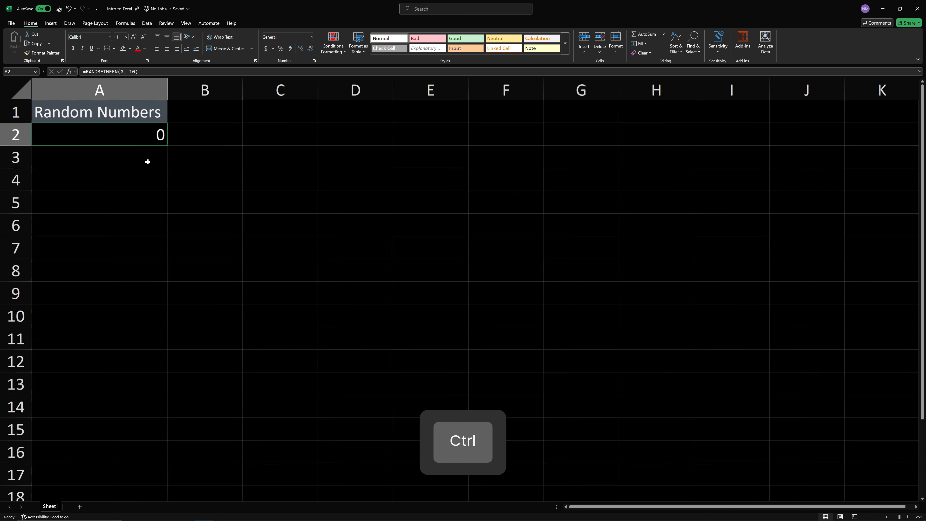
scroll(147, 162, up, 2)
scroll(148, 162, down, 4)
scroll(148, 162, up, 5)
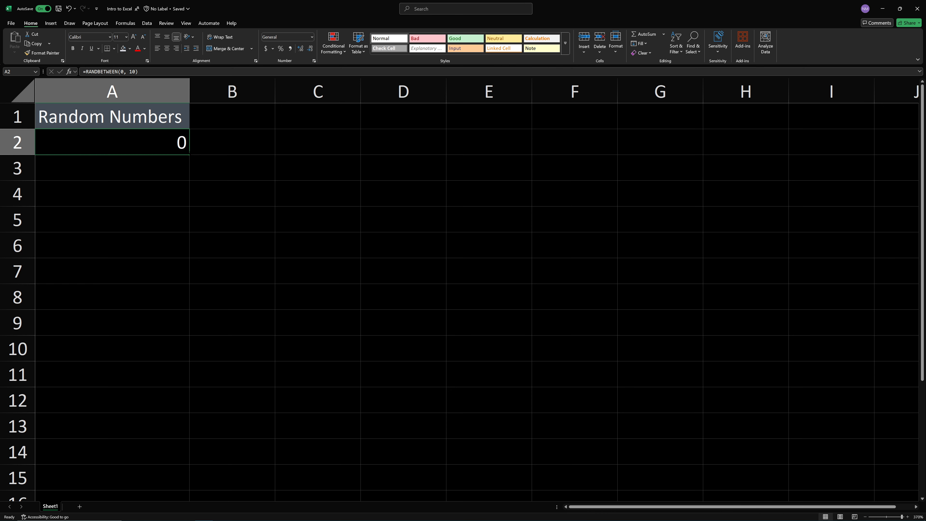
scroll(189, 152, down, 8)
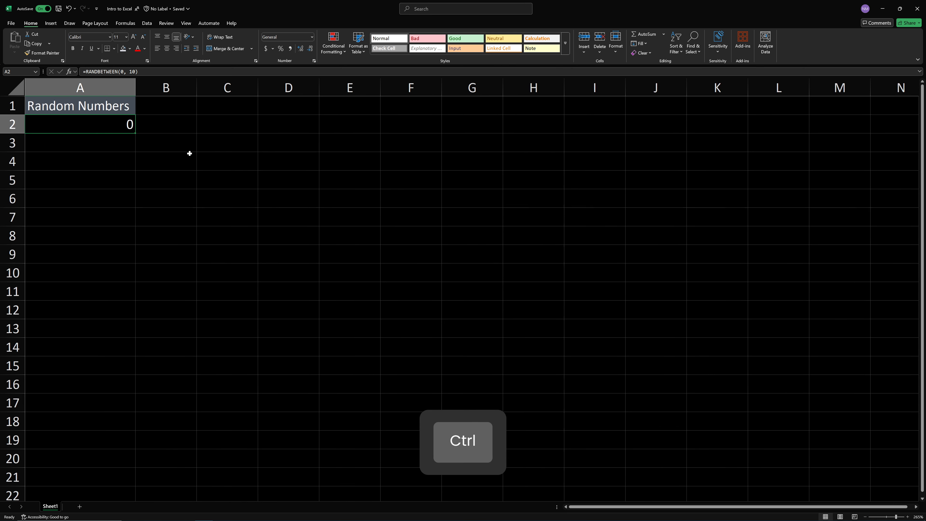
scroll(189, 153, down, 7)
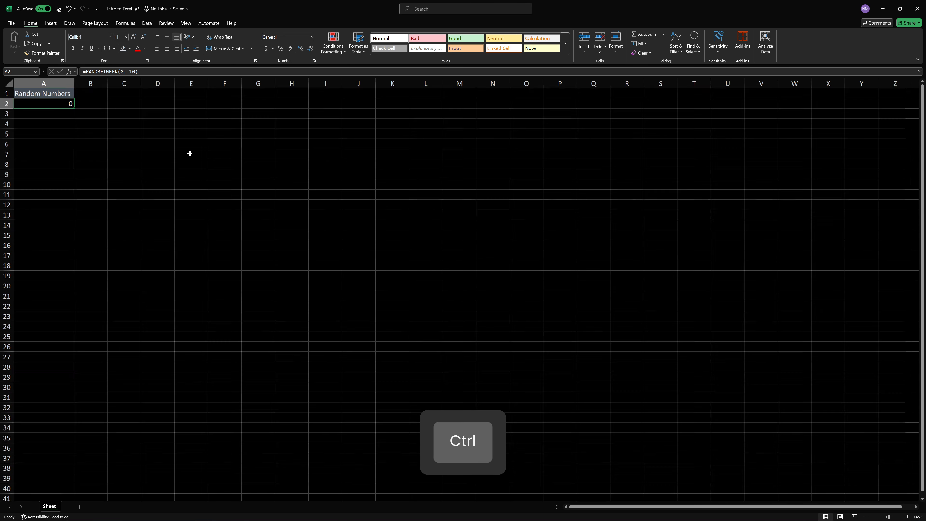
drag(74, 109, 60, 453)
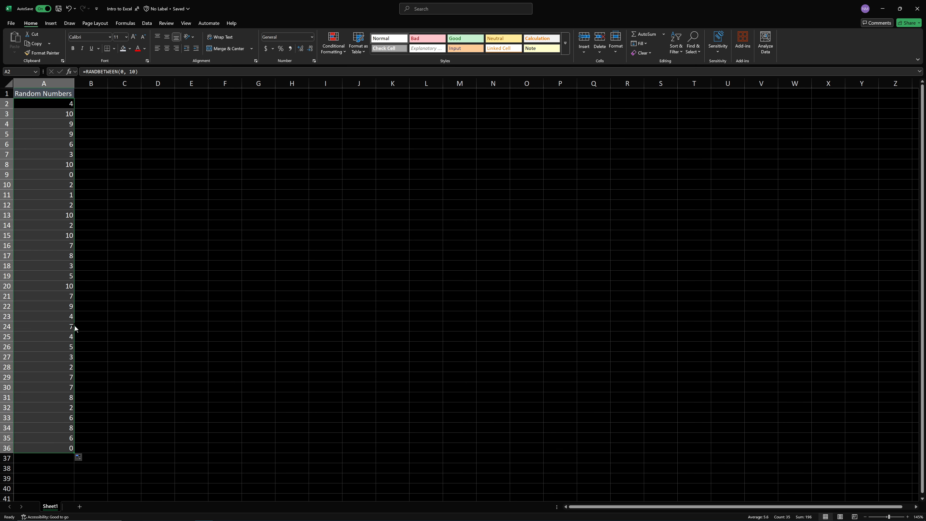
- Step down and back up through the Random Numbers column to examine the formula in each cell
click(48, 107)
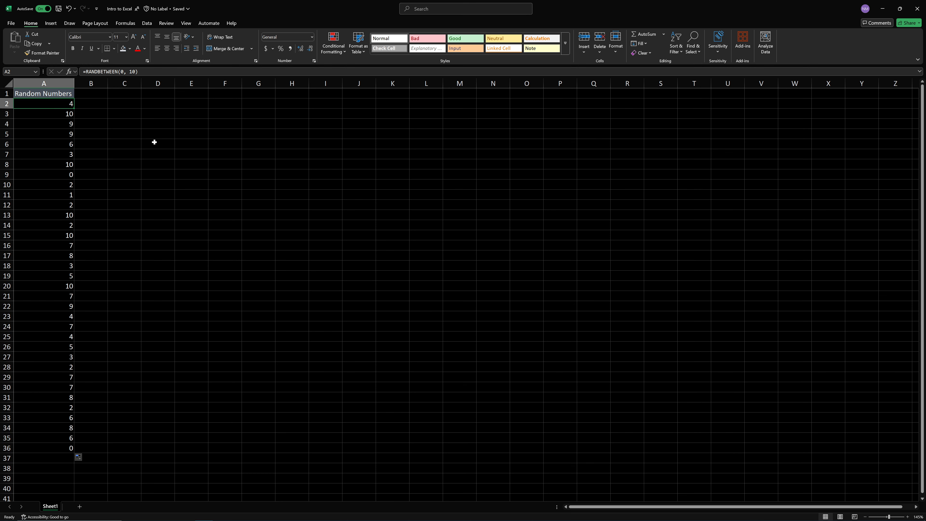
key(Down)
key(Down)
key(Down)
key(Down)
key(Down)
key(Down)
key(Down)
key(Down)
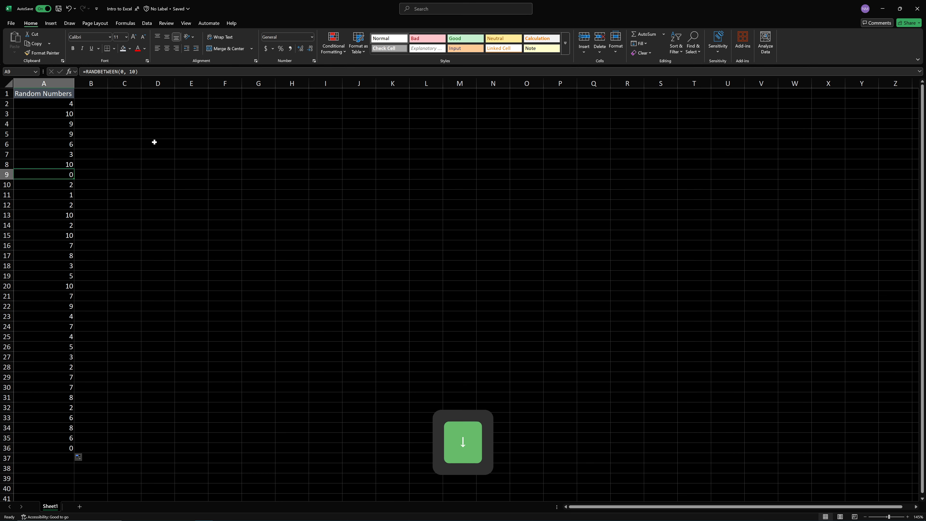
key(Down)
key(Down)
key(Down)
key(Down)
key(Down)
key(Down)
key(Down)
key(Down)
key(Down)
key(Down)
key(Down)
key(Down)
key(Down)
key(Down)
key(Down)
key(Down)
key(Down)
key(Down)
key(Down)
key(Down)
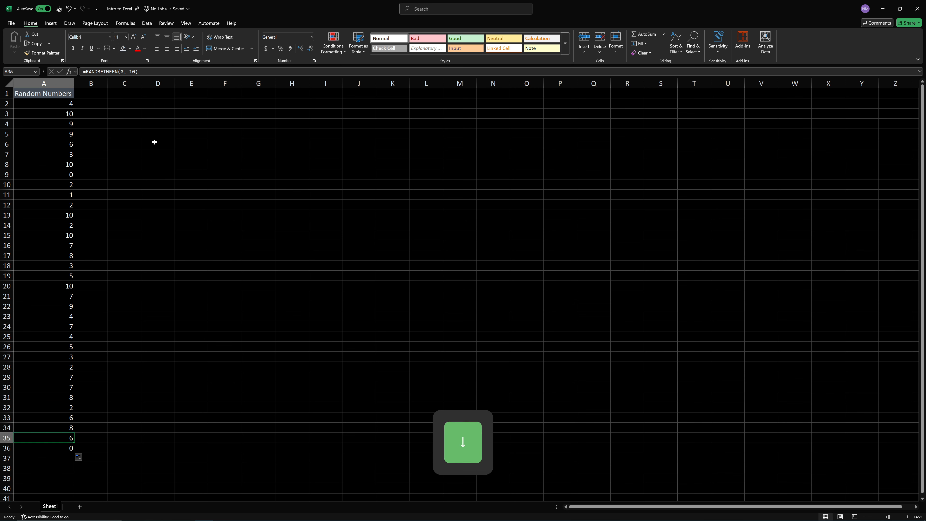
key(Up)
key(Up)
key(Up)
key(Up)
key(Up)
key(Up)
key(Up)
key(Up)
key(Up)
key(Up)
key(Up)
key(Up)
key(Up)
key(Up)
key(Up)
key(Up)
key(Up)
key(Up)
key(Up)
key(Up)
key(Up)
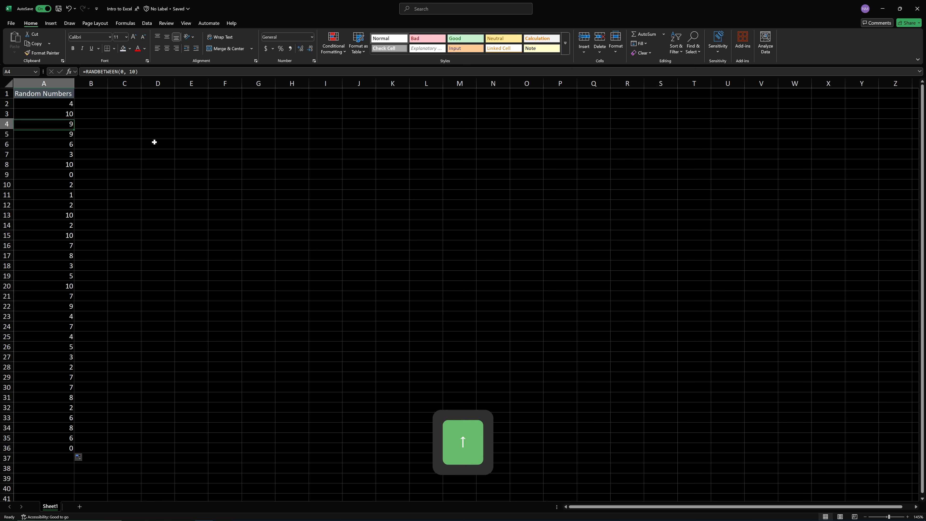
- Recalculate the sheet repeatedly from cell B2 to watch the whole column of random numbers change
key(Right)
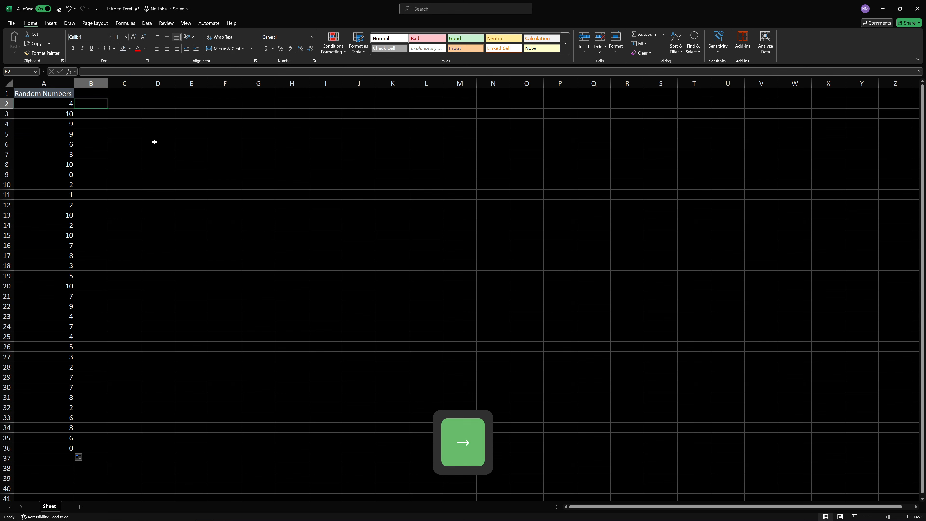
key(F9)
key(F9)
key(F9)
key(F9)
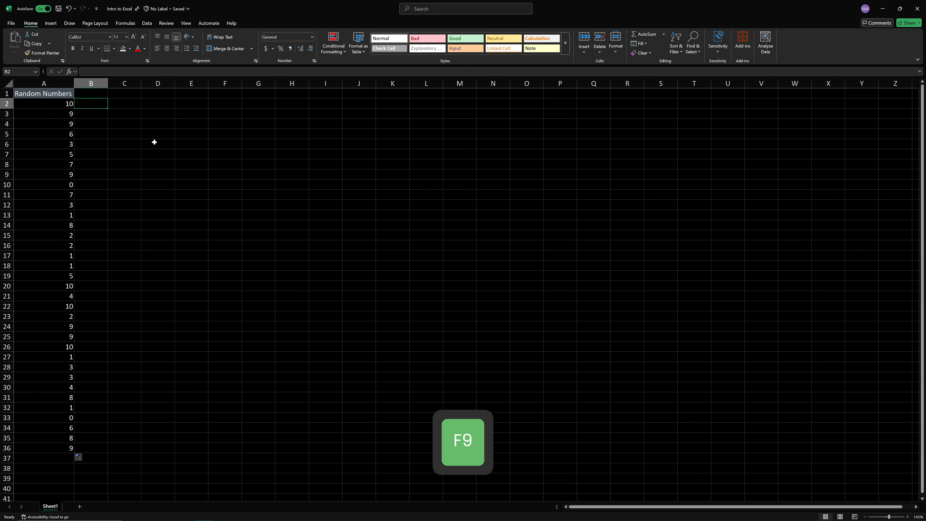
key(F9)
key(F9)
key(F9)
key(F9)
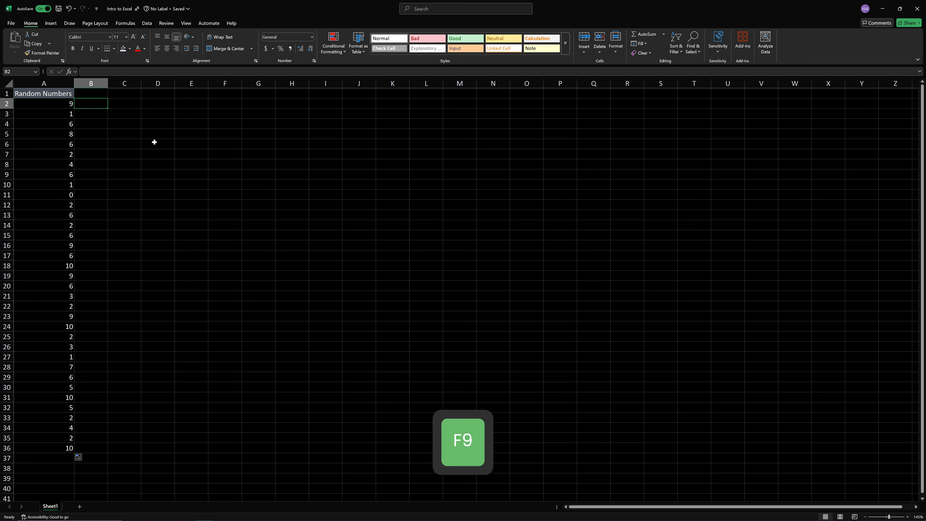
- Enter the formula =2*A2 in cell C2 and fill it down to cell C36
key(Right)
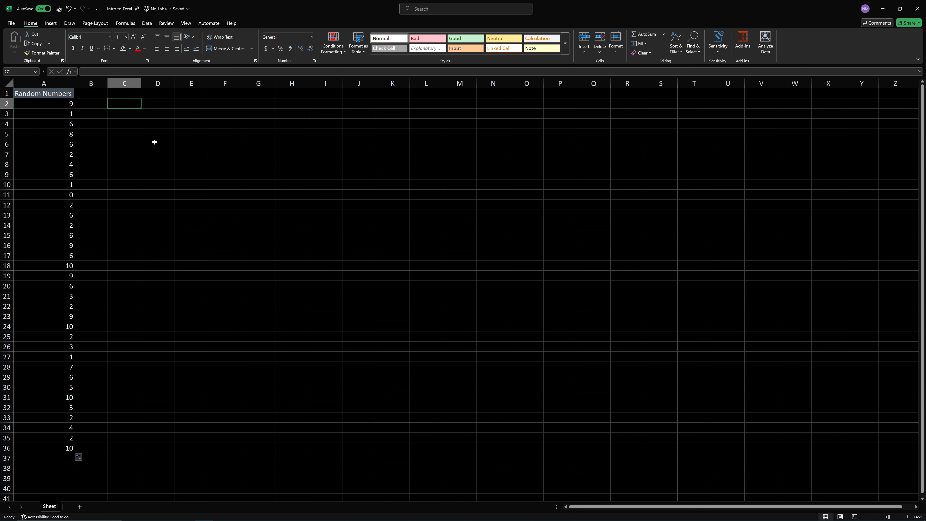
text(=2*)
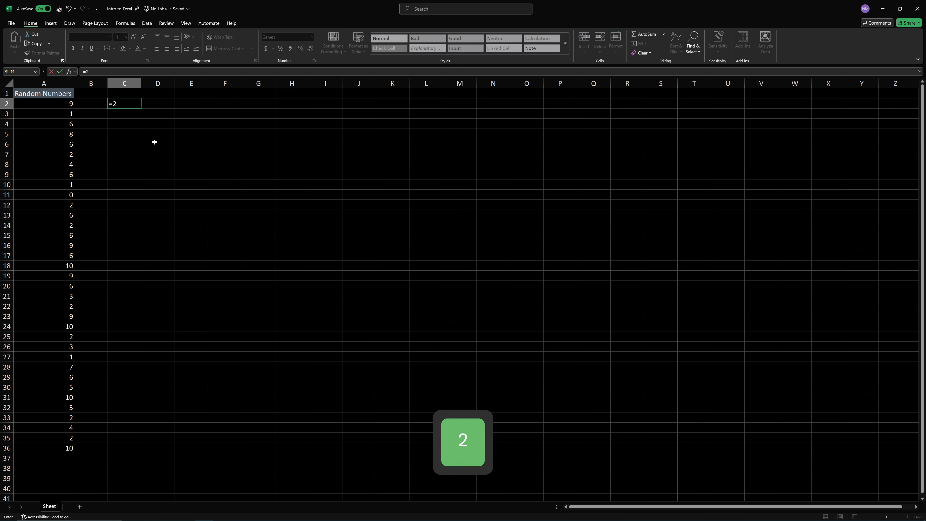
key(Left)
key(Left)
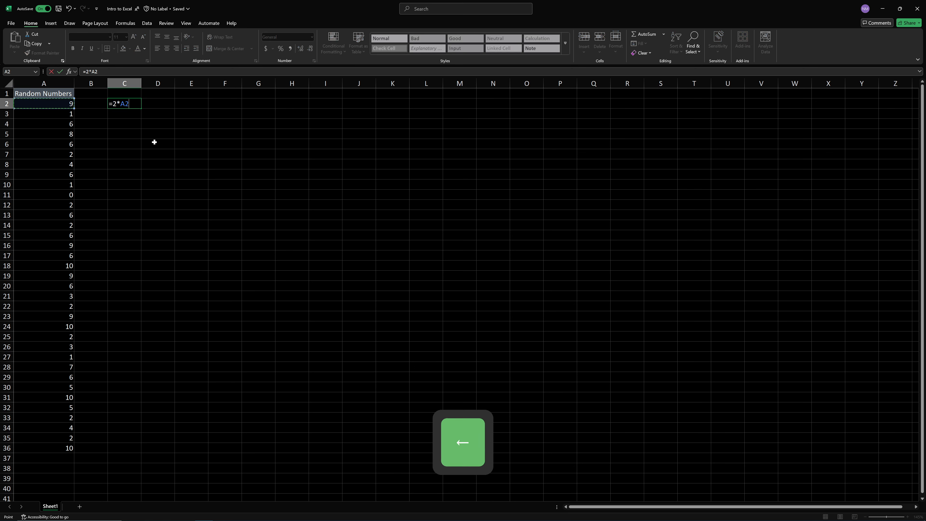
key(Return)
click(133, 101)
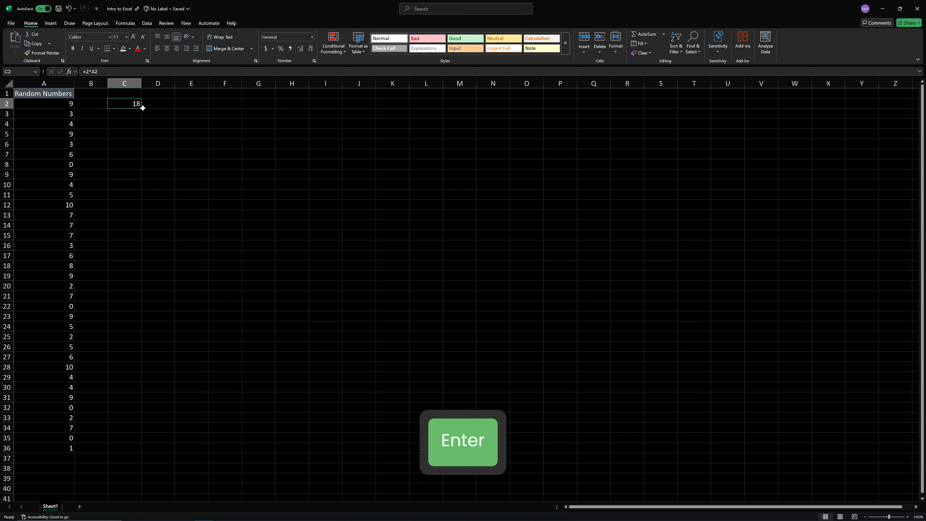
drag(141, 108, 140, 451)
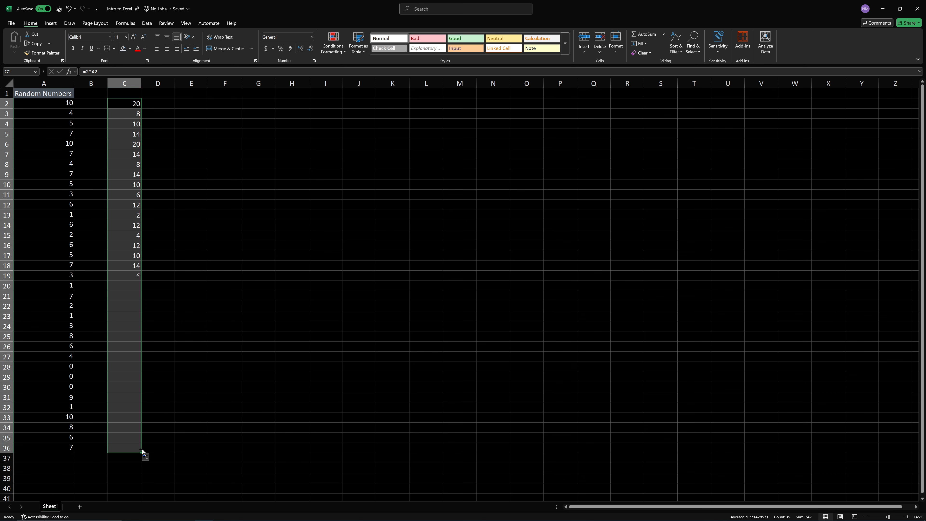
click(320, 294)
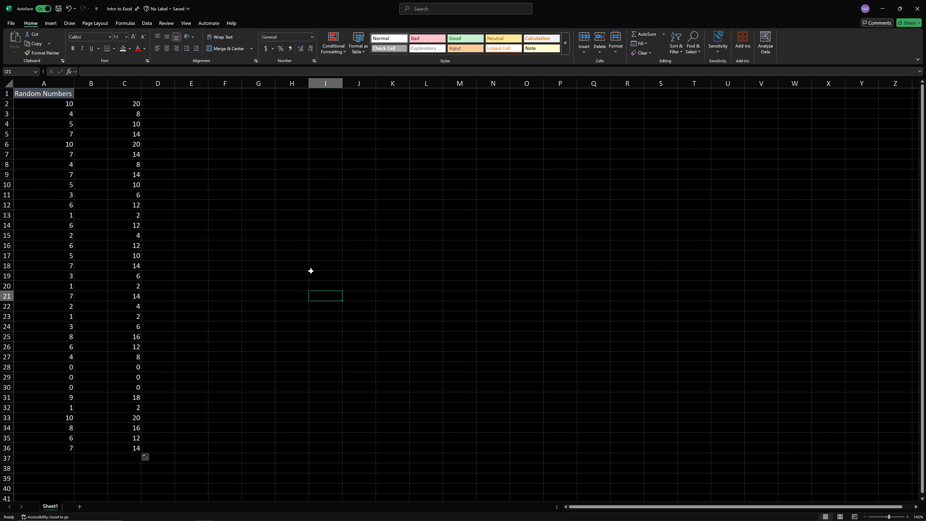
- Recalculate the sheet several times to compare the doubled values in column C with column A
key(F9)
key(F9)
key(F9)
key(F9)
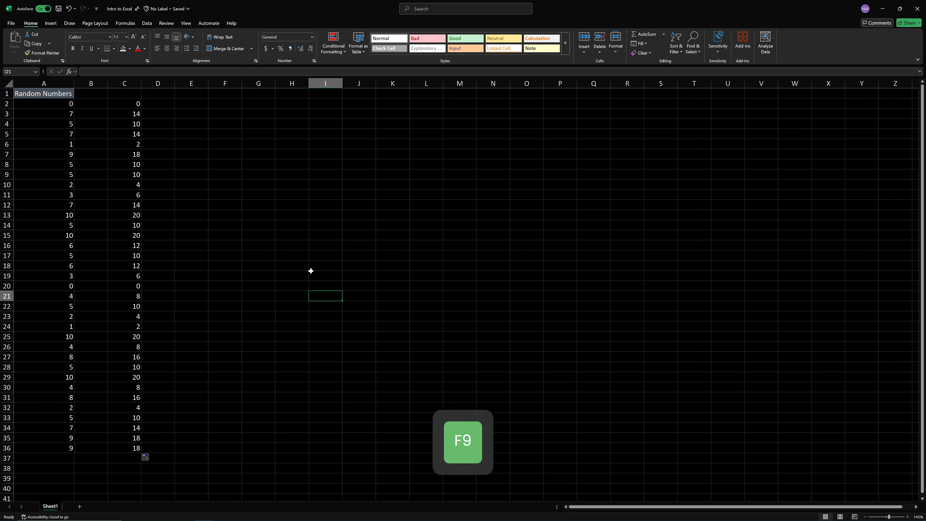
key(F9)
key(F9)
- Undo the fill down column C and clear the formula from cell C2
key(ctrl+z)
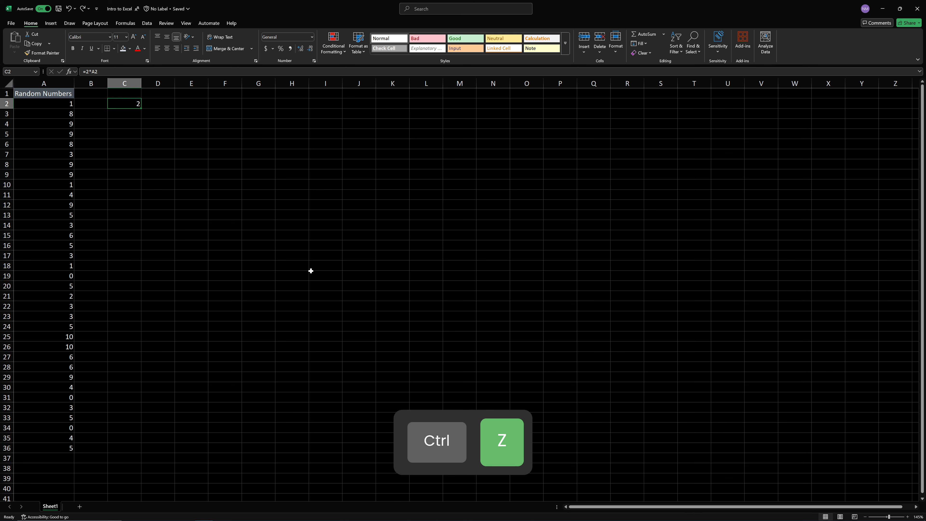
key(BackSpace)
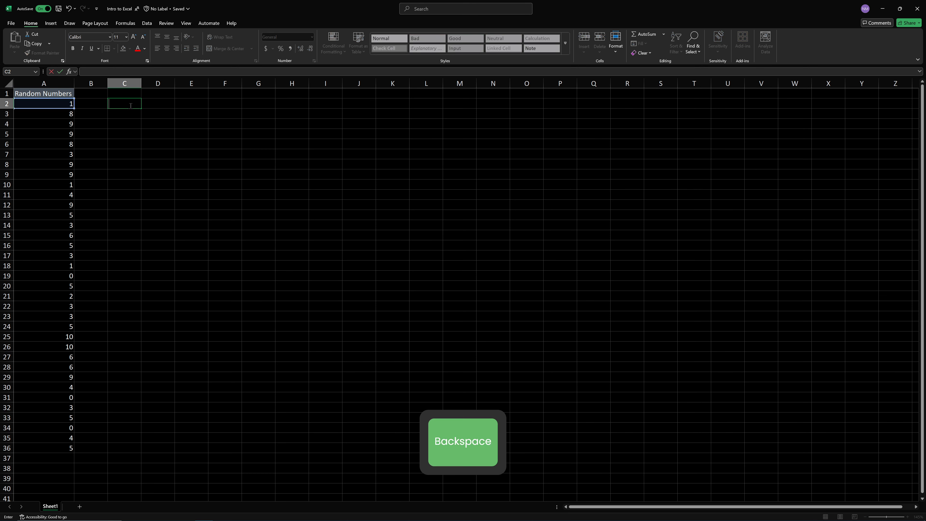
click(156, 130)
click(124, 102)
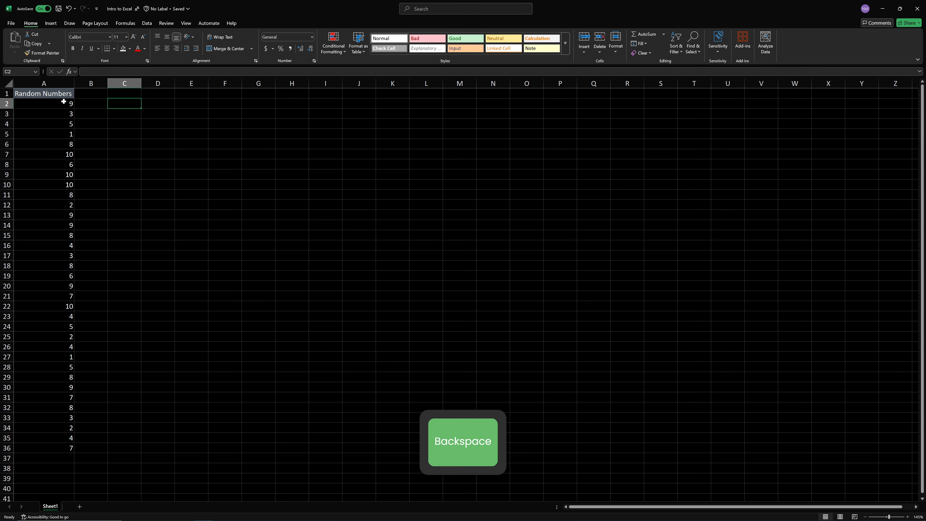
- Enter the heading "Locked Values" in cell C1
click(111, 94)
text(Locked)
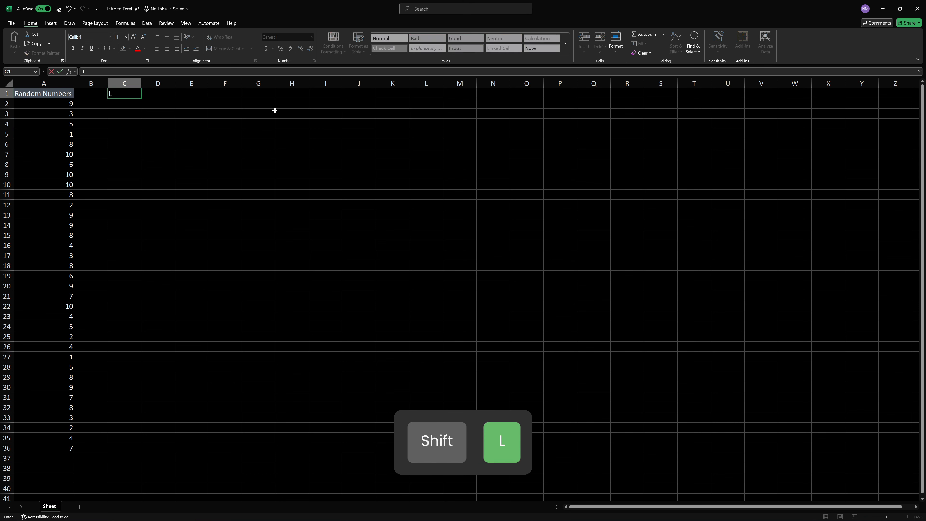
text(Values)
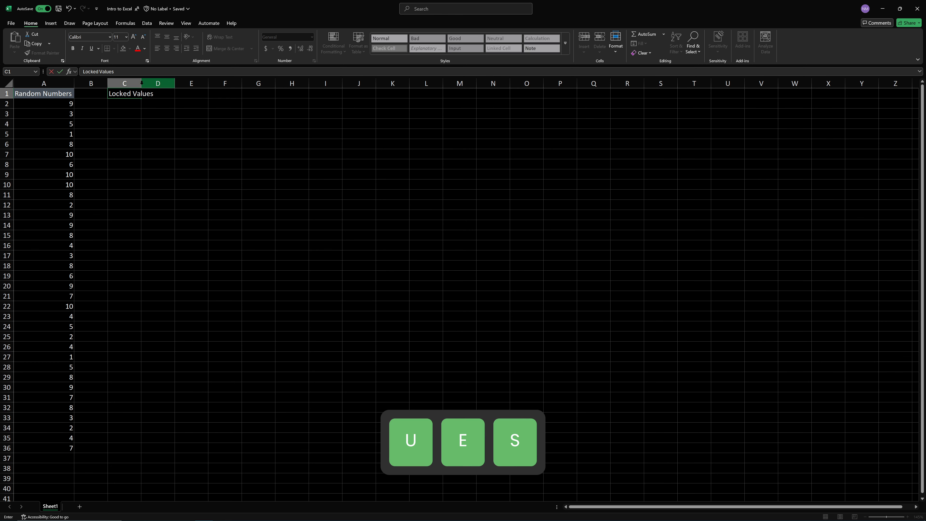
click(168, 135)
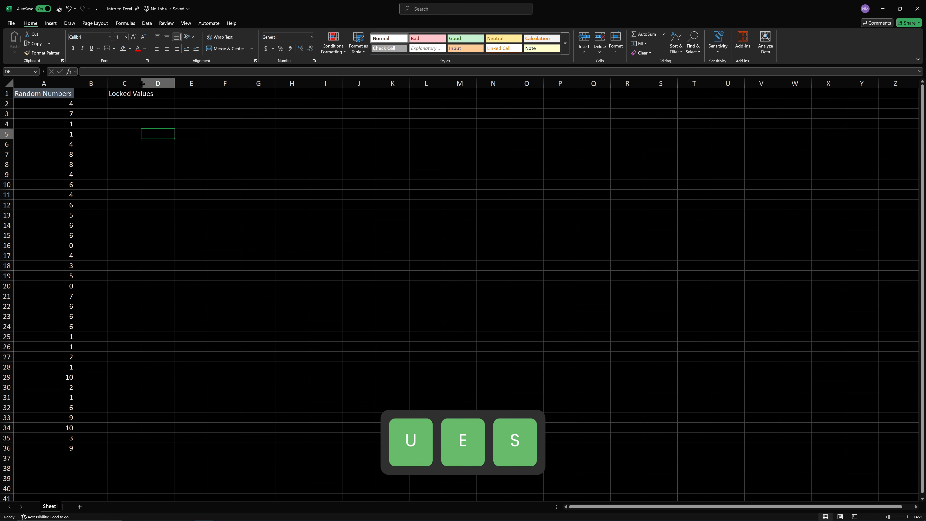
- Widen column C to fit its heading and center the headings in cells A1 to C1
drag(141, 83, 59, 94)
click(136, 97)
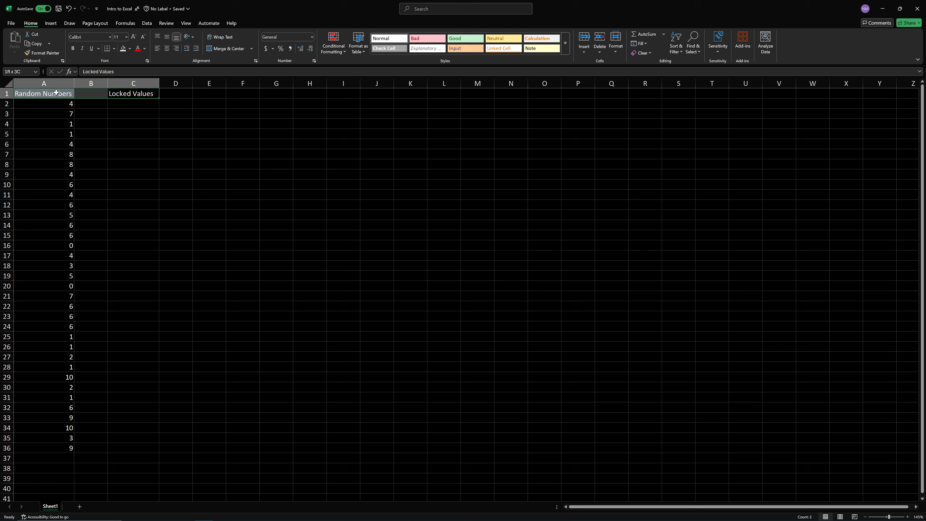
click(167, 49)
click(176, 123)
click(134, 95)
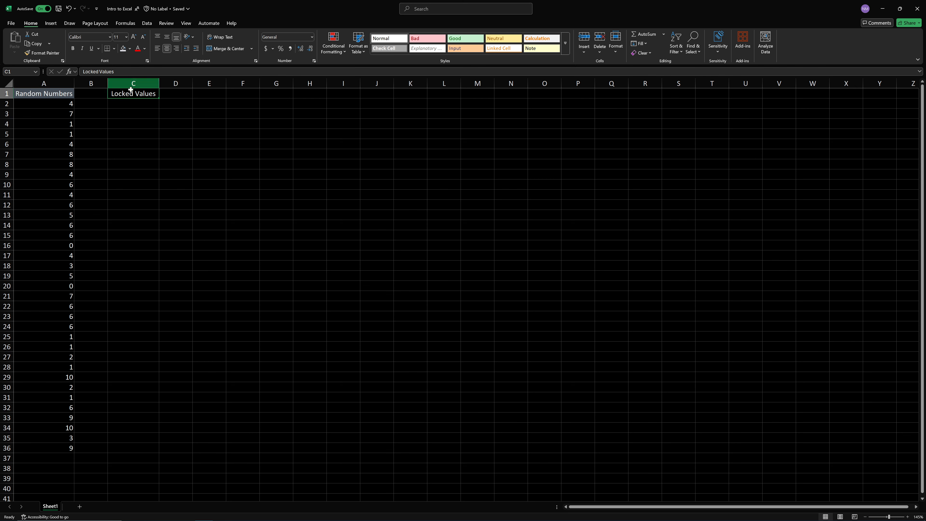
- Fill the Locked Values heading cell with the blue theme color, and select cell C2 below it
right_click(134, 96)
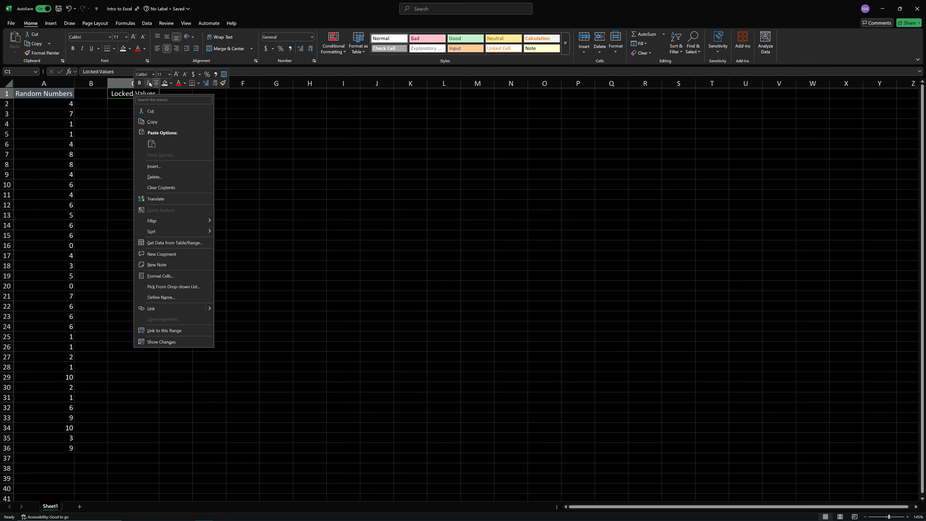
click(171, 83)
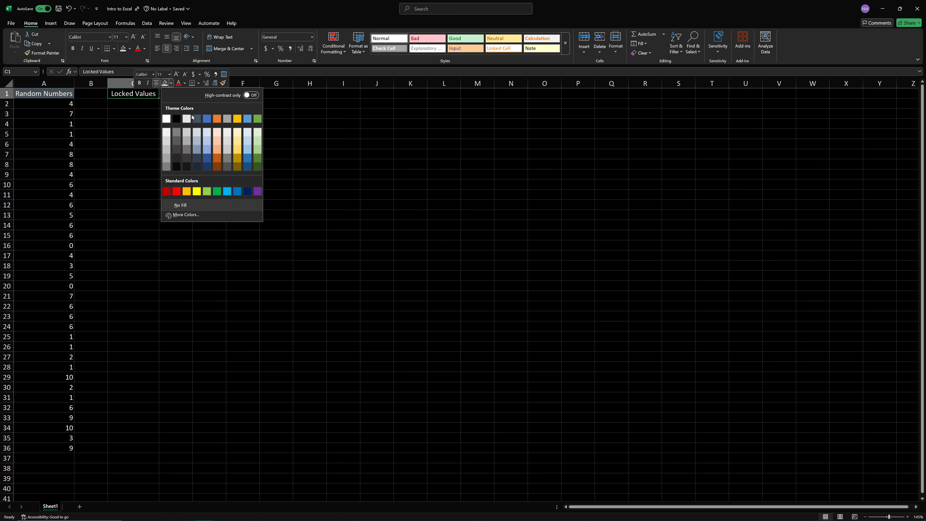
click(206, 118)
click(151, 136)
click(139, 103)
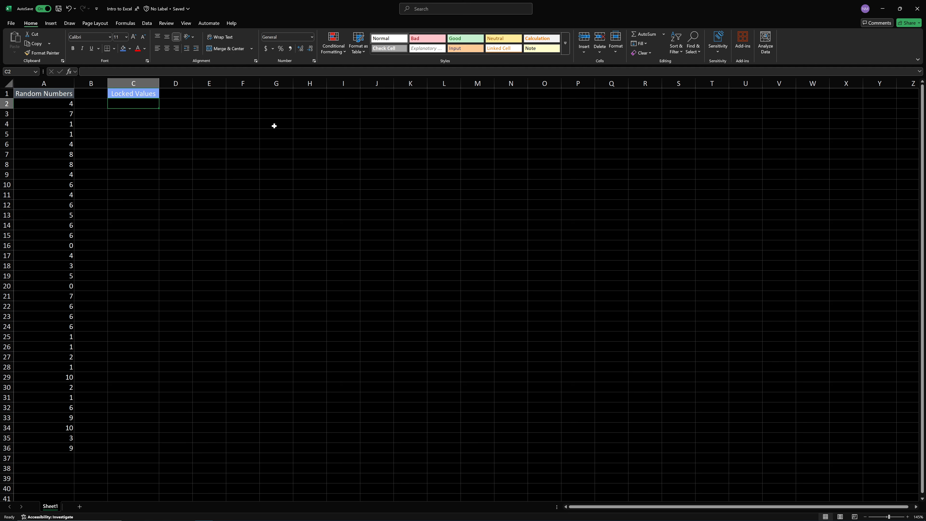
- Select the random numbers in cells A2 to A36, and return to cell A2 alone
key(Left)
key(Left)
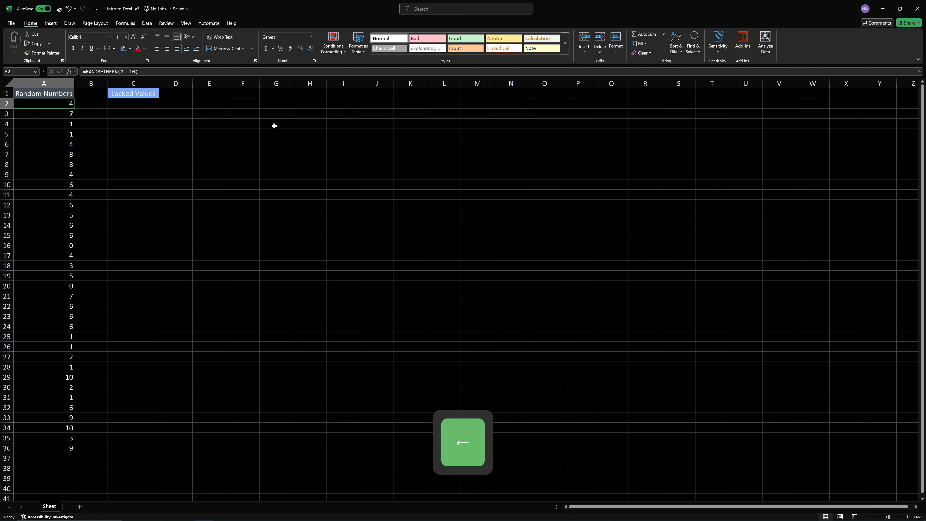
drag(57, 104, 55, 449)
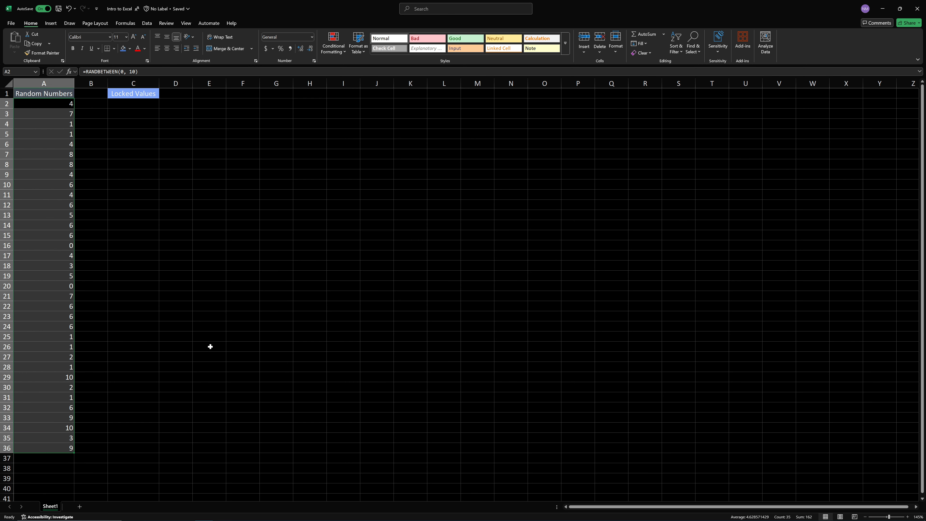
key(Up)
key(Down)
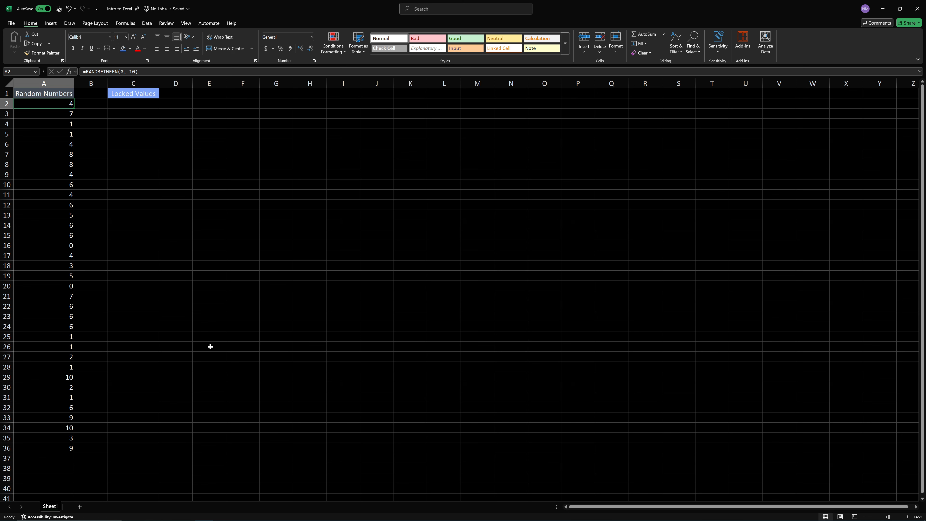
key(ctrl)
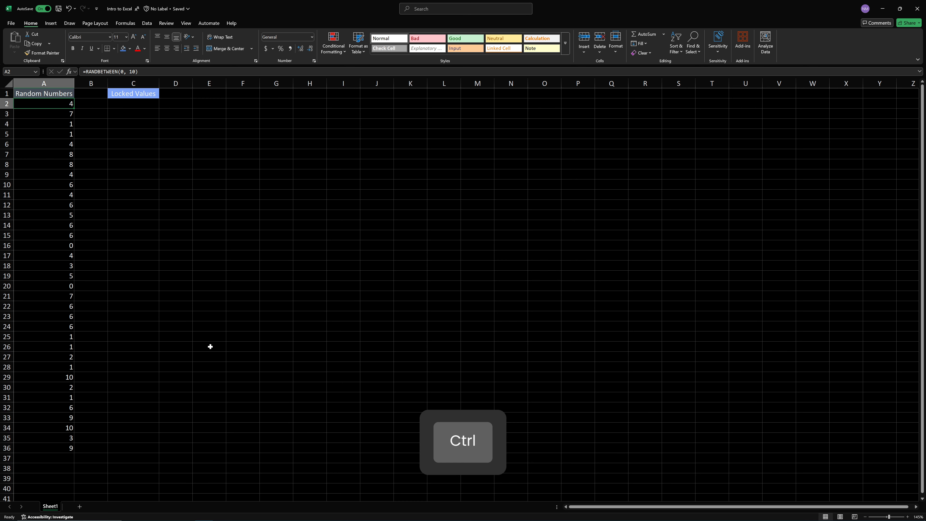
key(shift)
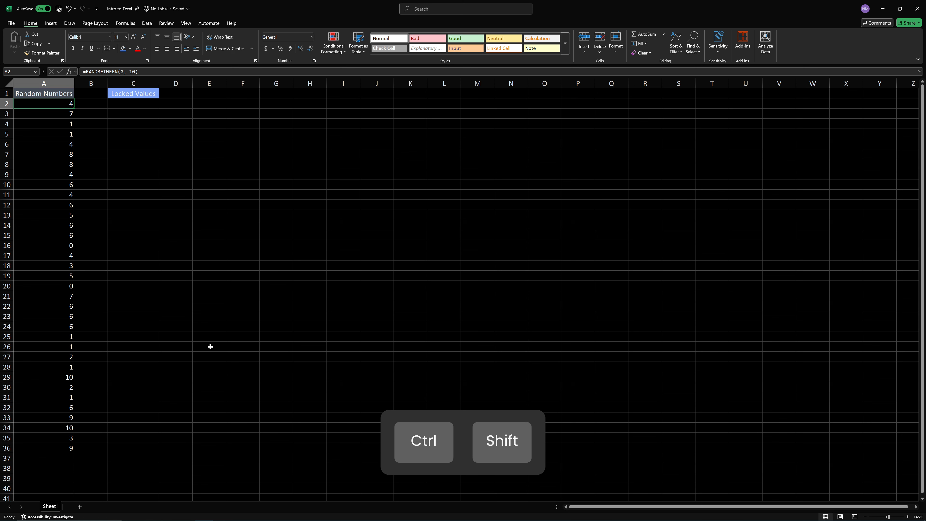
key(ctrl+shift+Down)
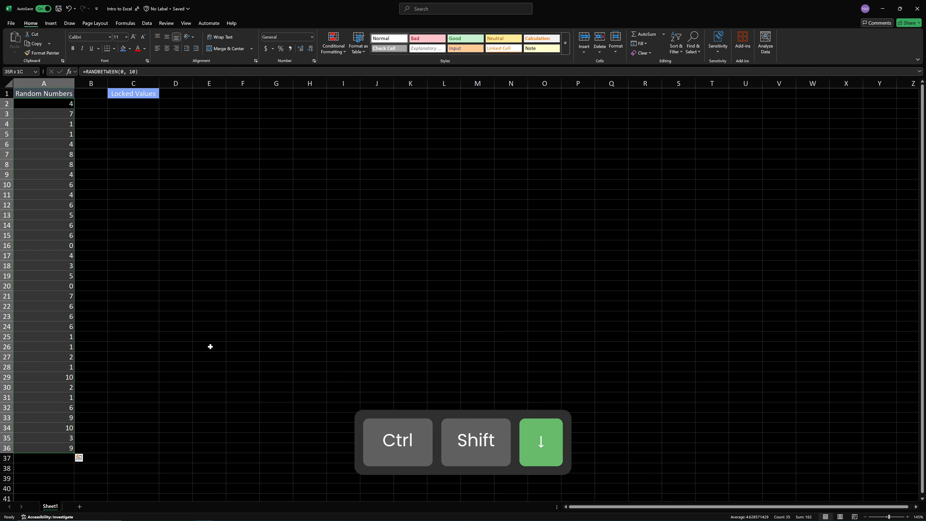
key(Up)
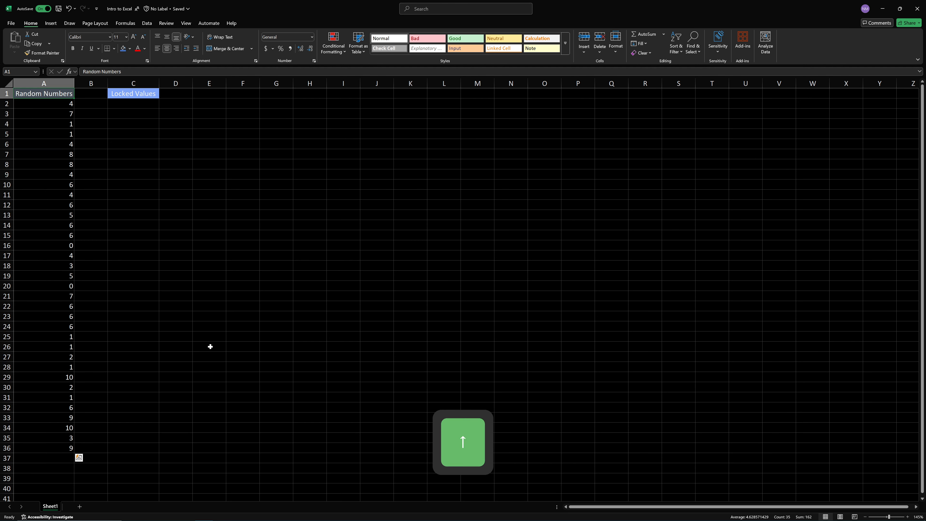
key(Down)
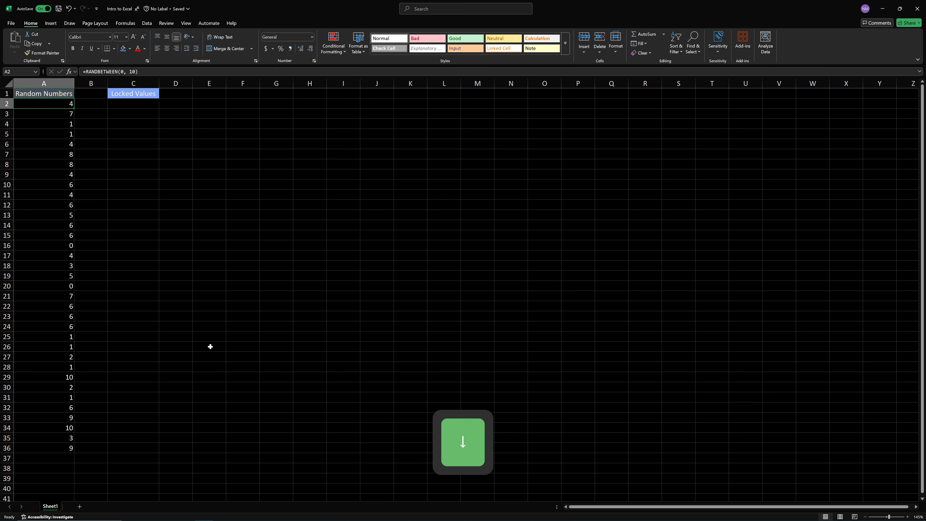
- Copy the random number formulas from cells A2 to A36 and paste them under the Locked Values heading, starting at cell C2
key(ctrl)
key(shift)
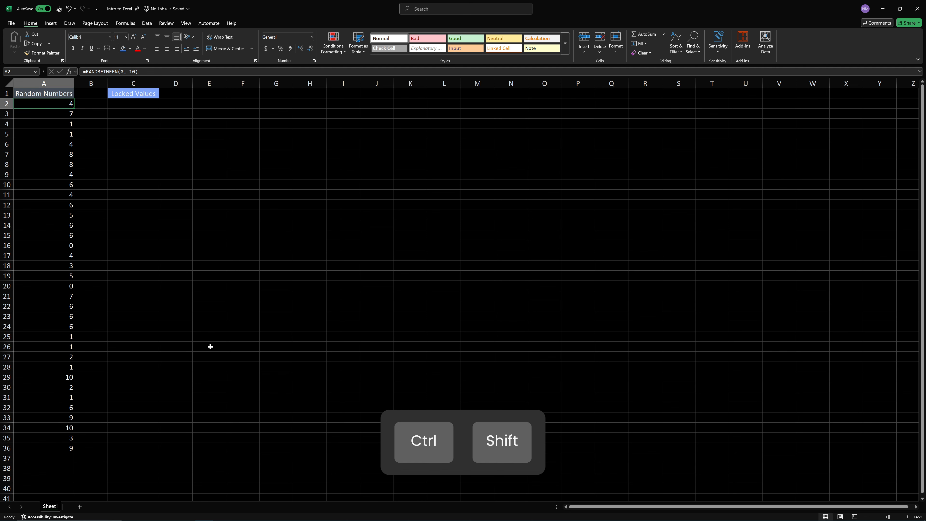
key(ctrl+shift+Down)
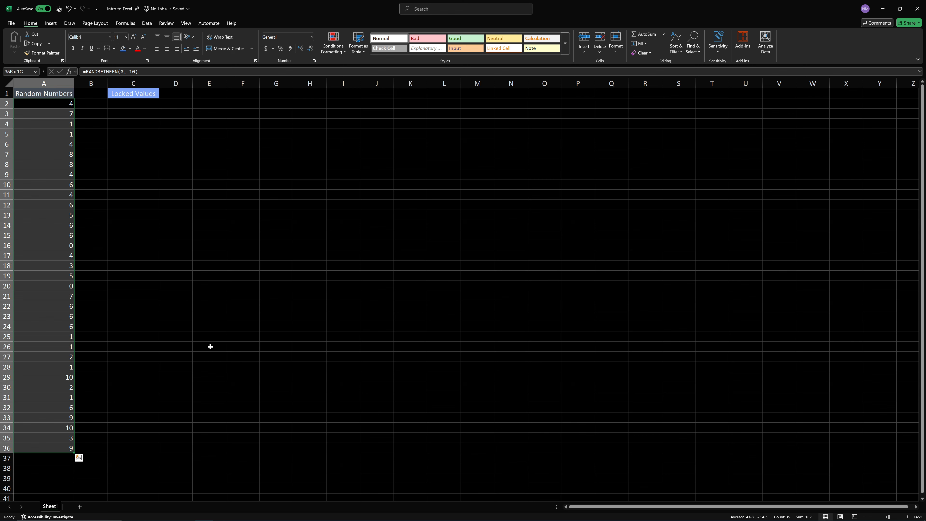
right_click(66, 262)
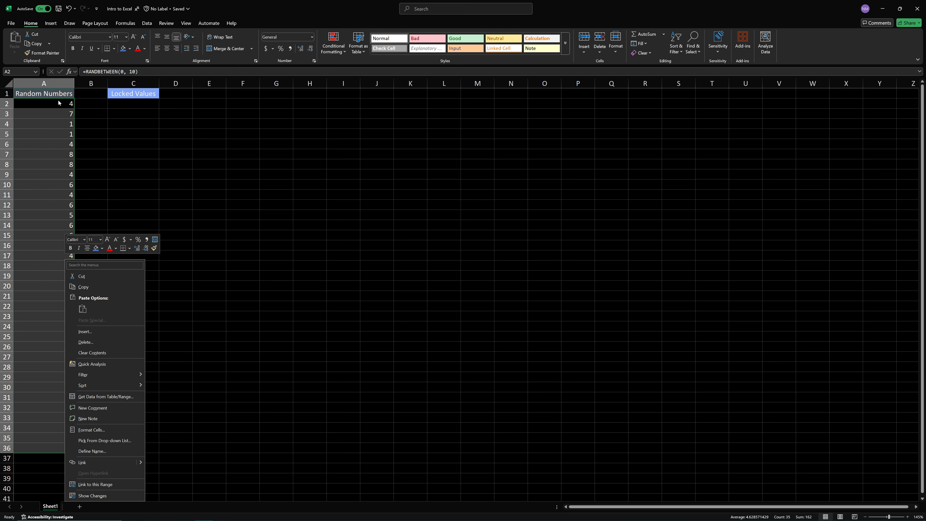
key(Escape)
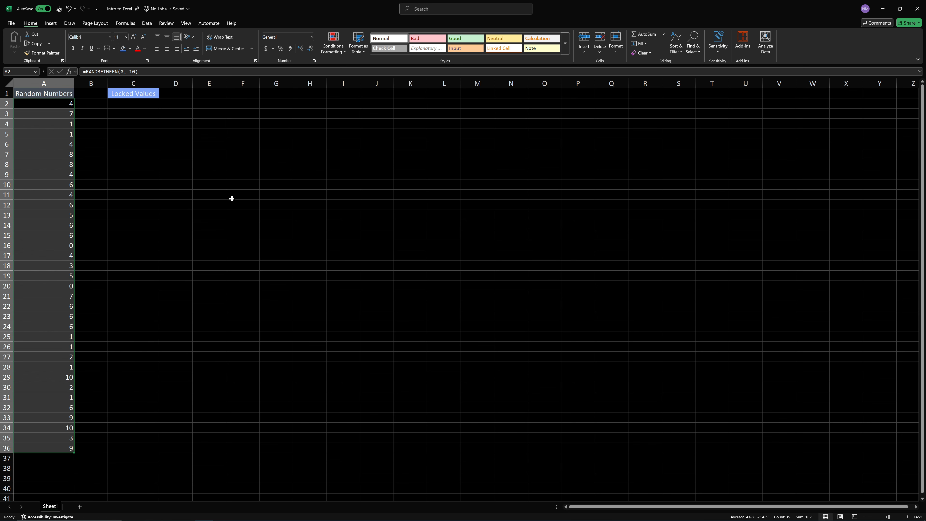
key(ctrl)
key(ctrl+c)
click(144, 104)
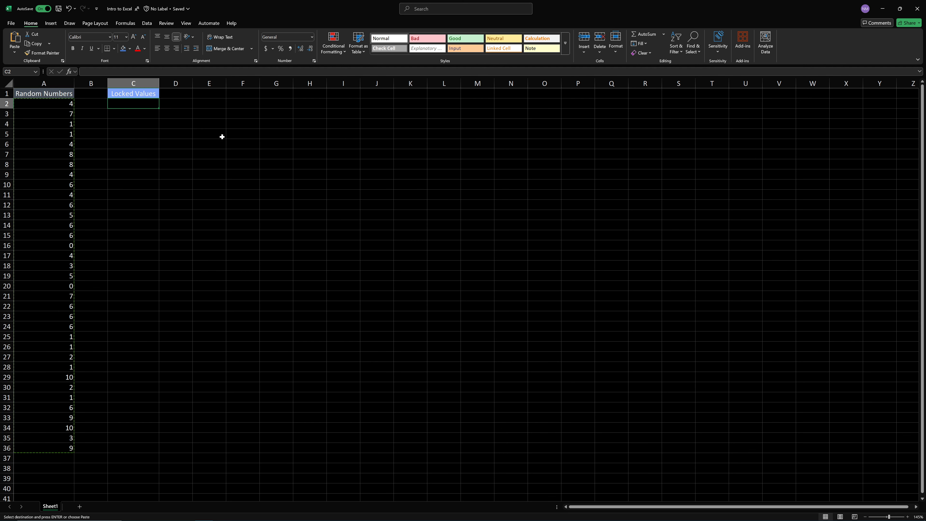
key(ctrl+v)
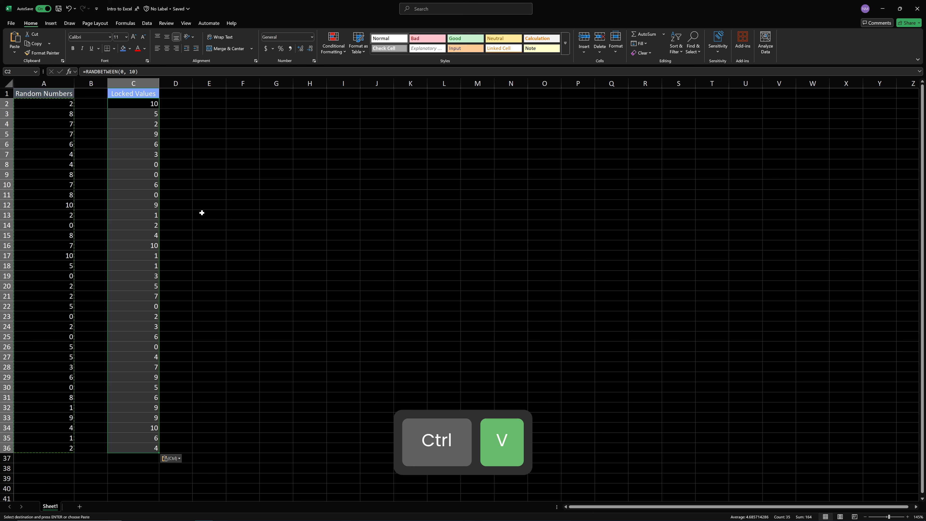
- Inspect the formula pasted into cell C2 and compare the Random Numbers column with it
click(128, 106)
click(143, 72)
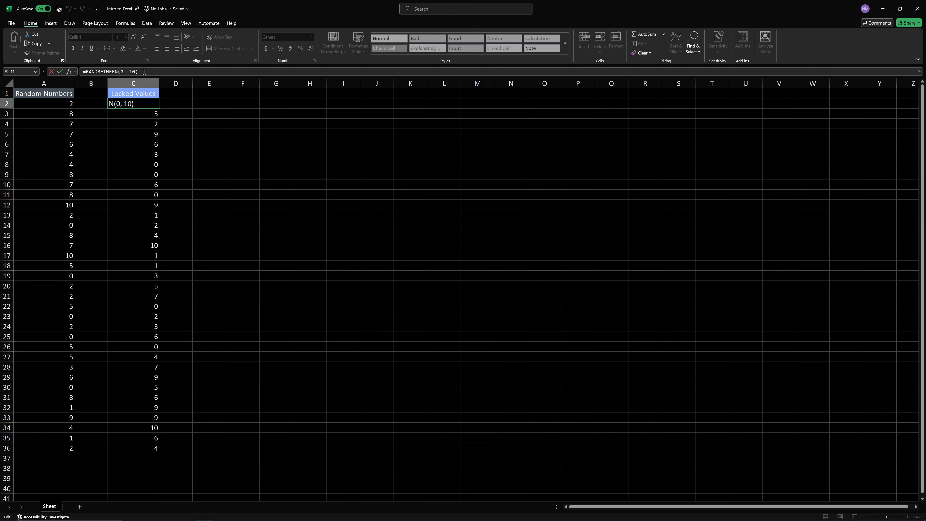
key(Return)
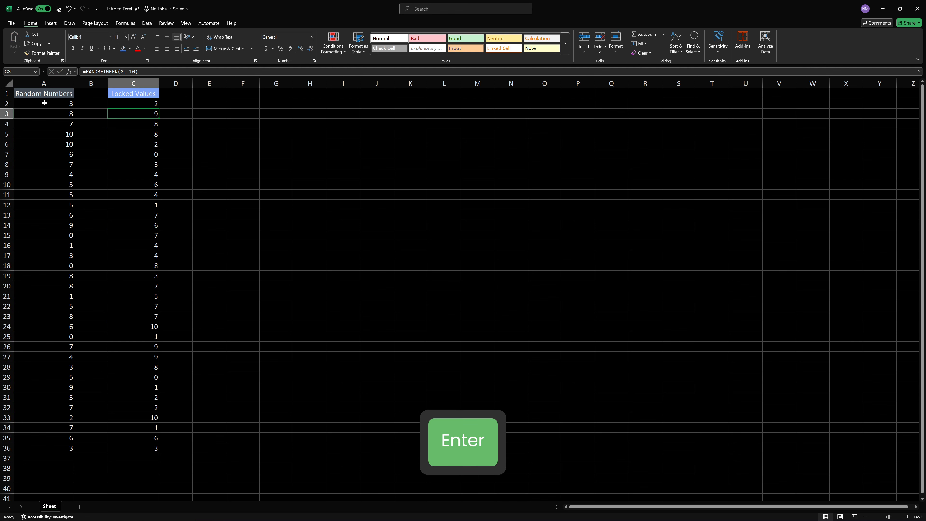
drag(44, 103, 52, 449)
click(207, 366)
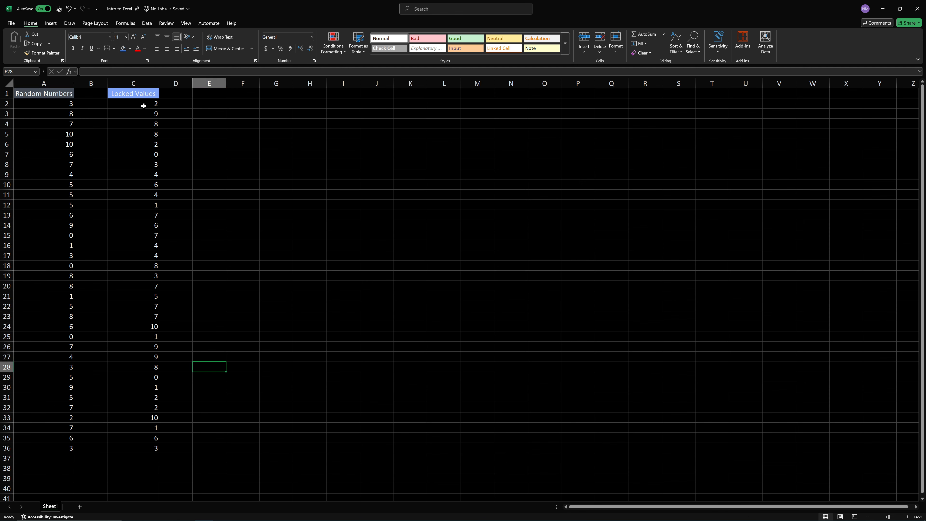
- Center the contents of cells A2 to C36 horizontally
drag(143, 101, 71, 447)
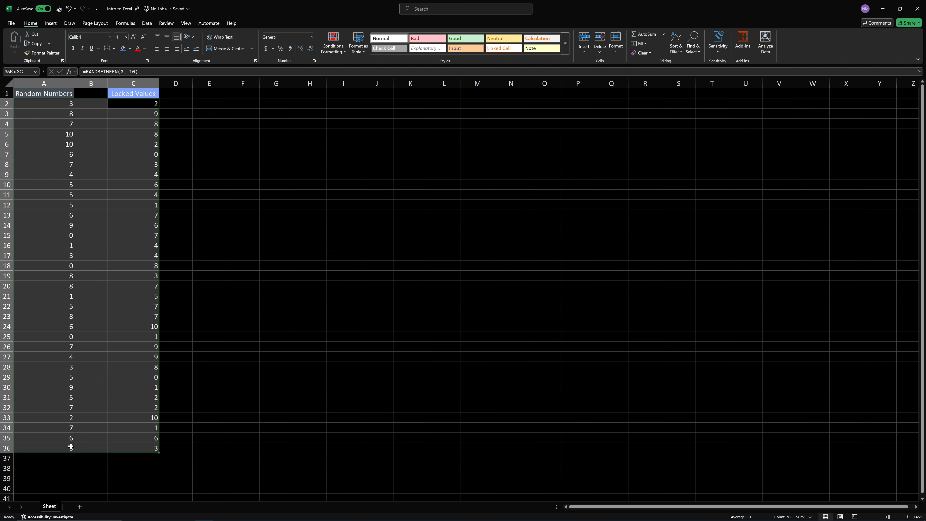
click(158, 48)
click(166, 49)
click(193, 263)
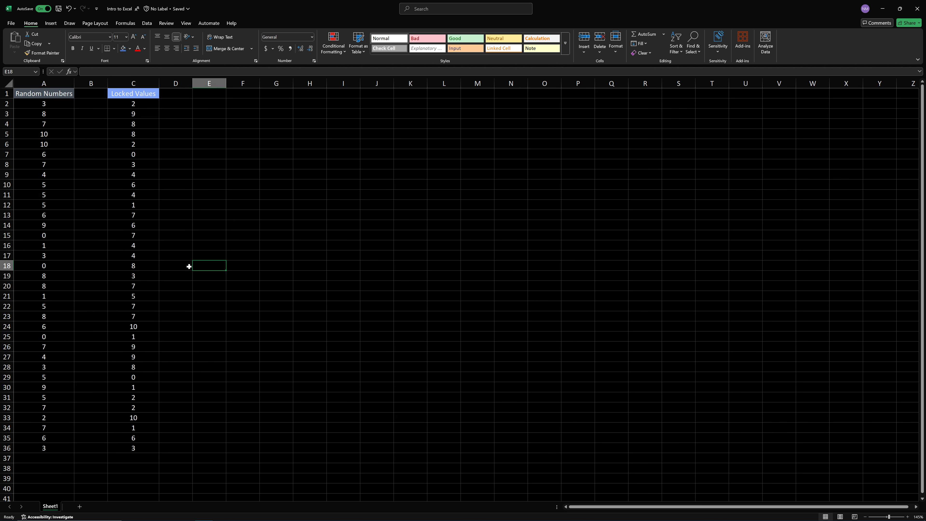
- Recalculate the sheet repeatedly with cell C2 selected to test whether the pasted values stay locked
click(145, 106)
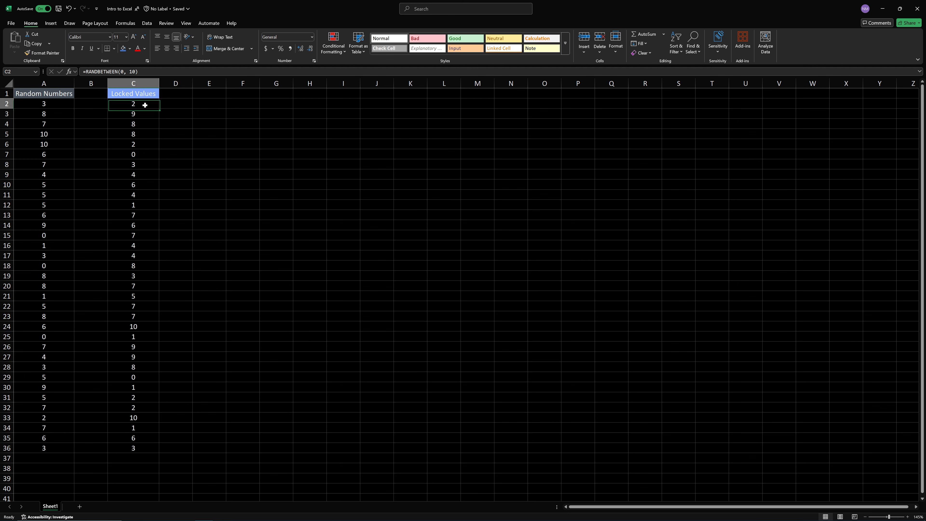
key(F9)
key(F9)
key(F9)
key(F9)
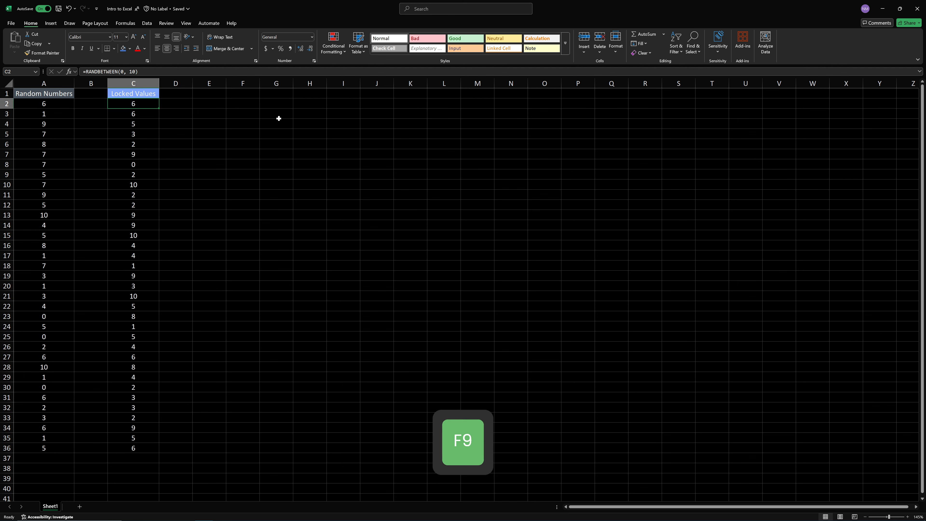
key(F9)
key(F9)
key(F9)
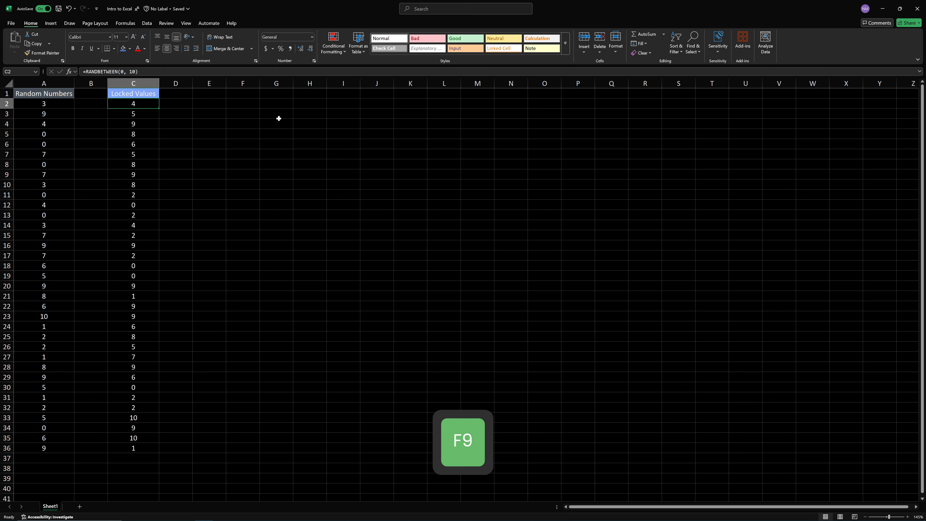
- Clear the contents of cells C2 to C36 and select cell C2
key(ctrl+shift+Down)
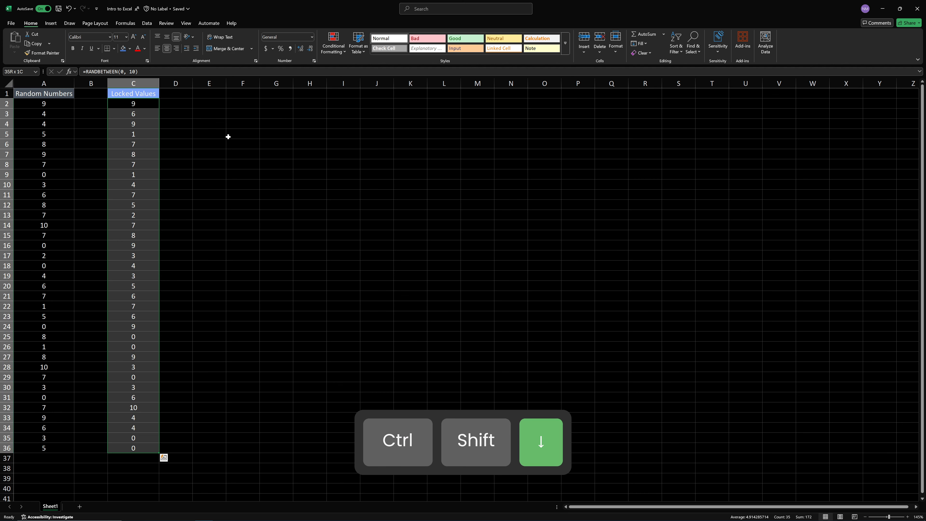
key(Up)
key(Down)
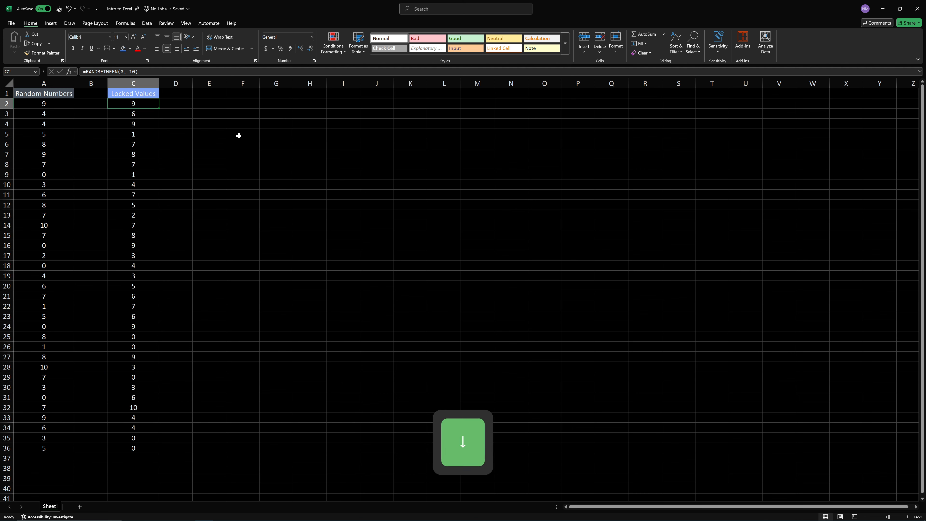
key(ctrl+shift+Down)
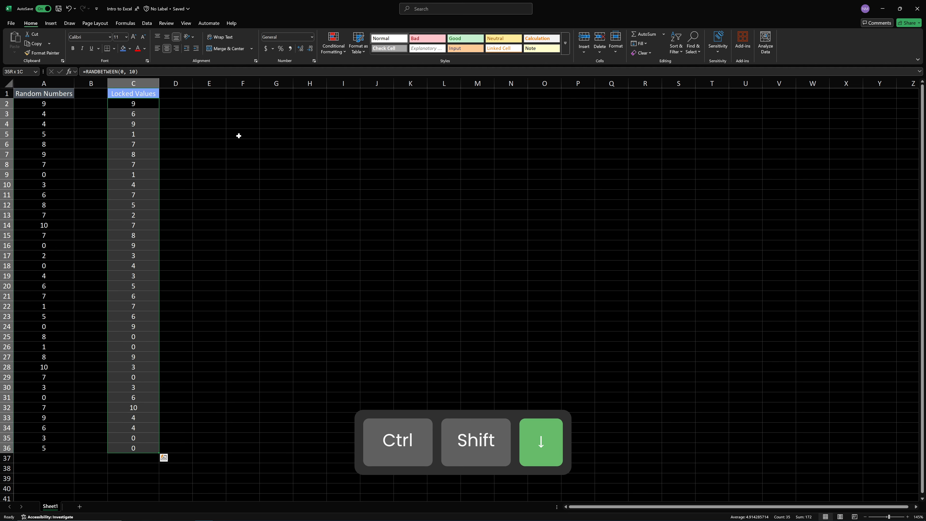
right_click(130, 151)
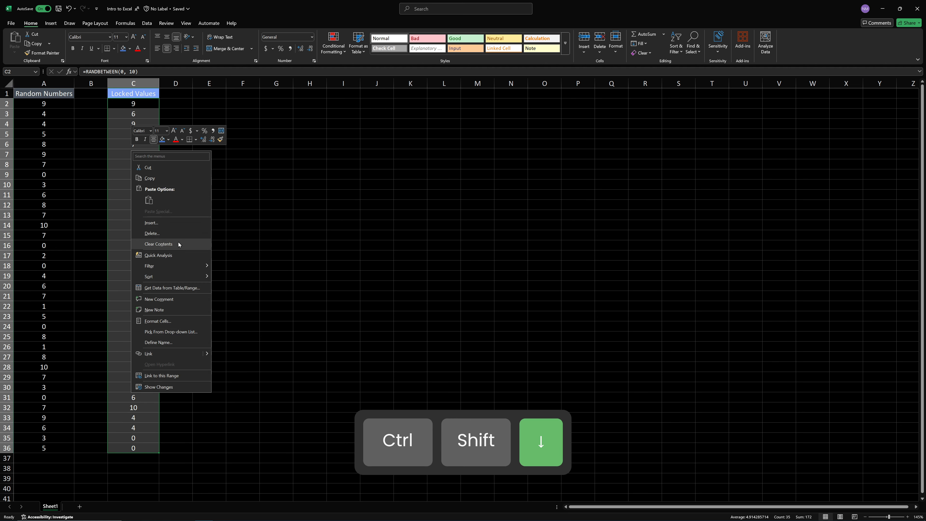
click(179, 244)
click(130, 105)
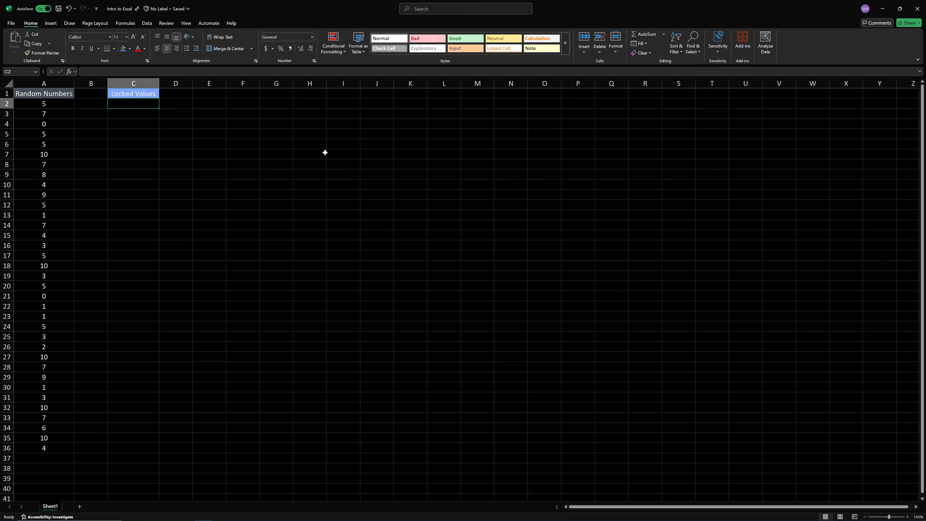
- Copy the random numbers in cells A2 to A36
click(58, 104)
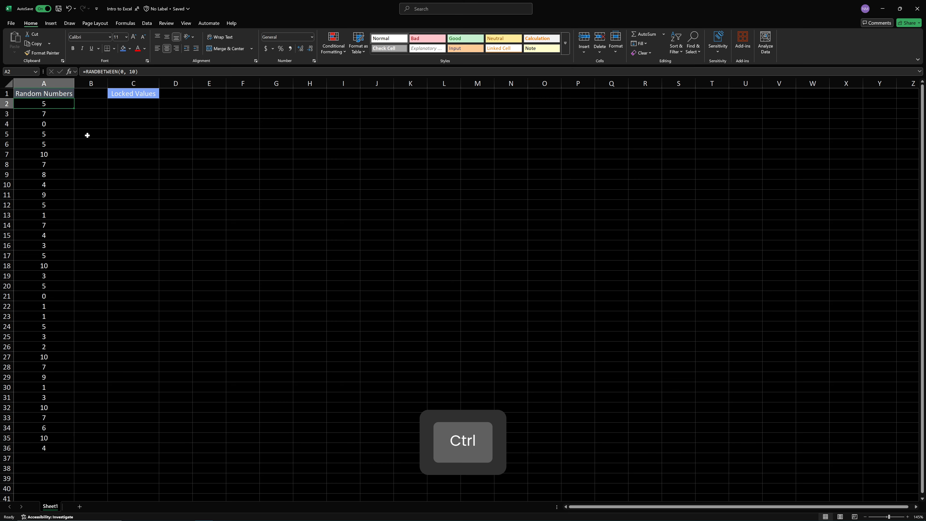
ctrl+scroll(87, 135, up, 1)
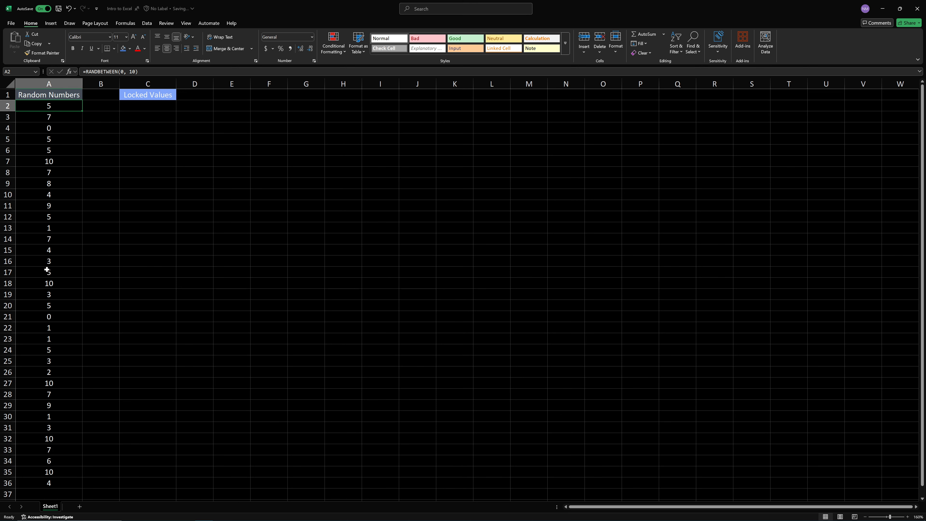
click(153, 106)
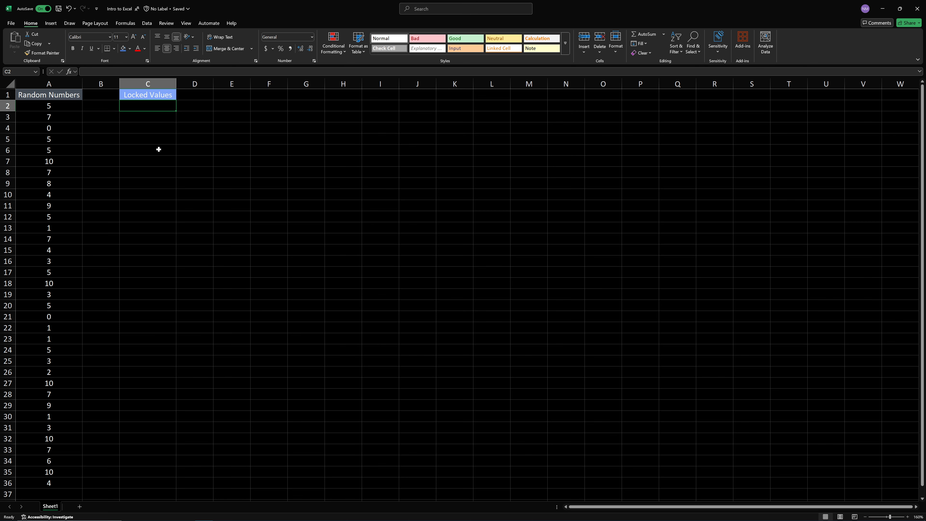
click(70, 104)
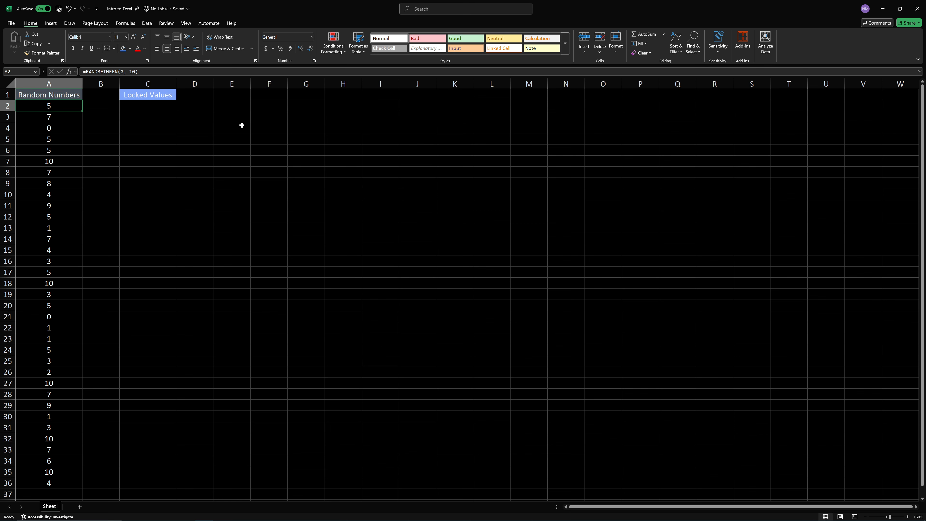
key(ctrl)
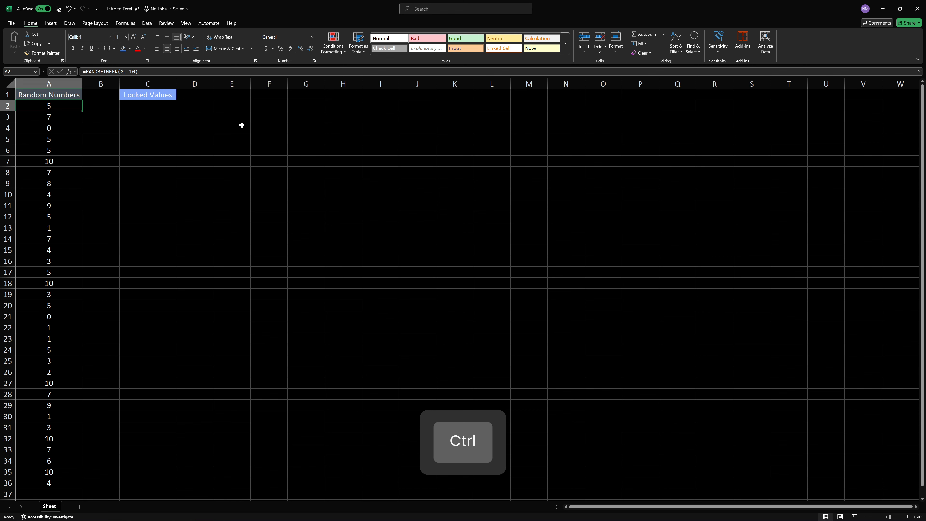
key(ctrl+shift+Down)
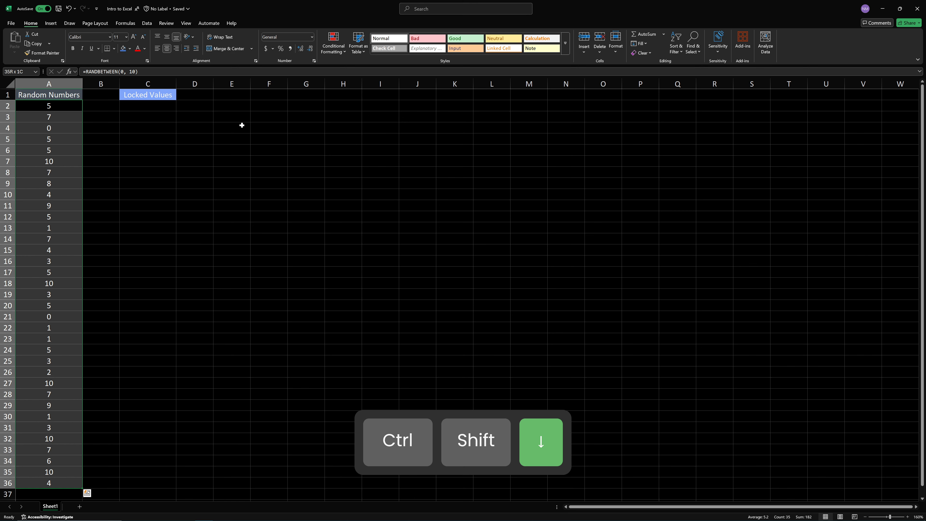
right_click(65, 133)
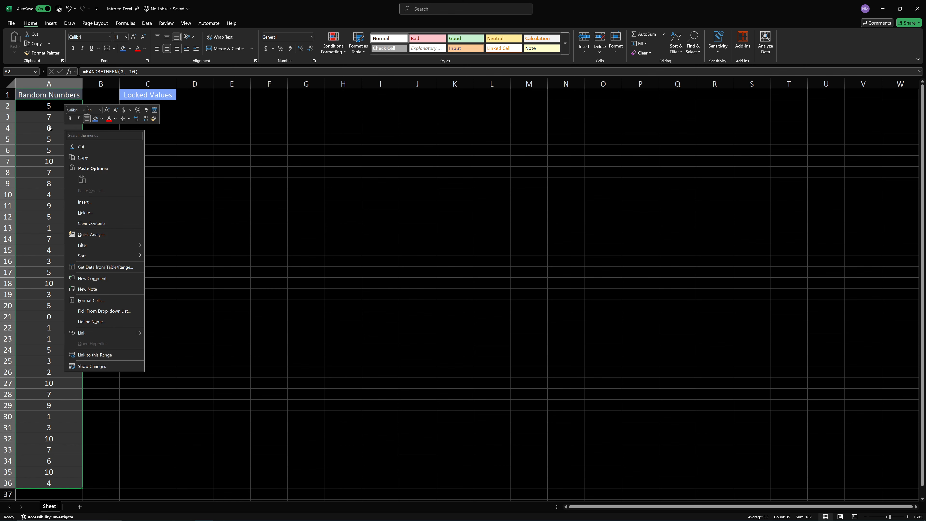
key(Escape)
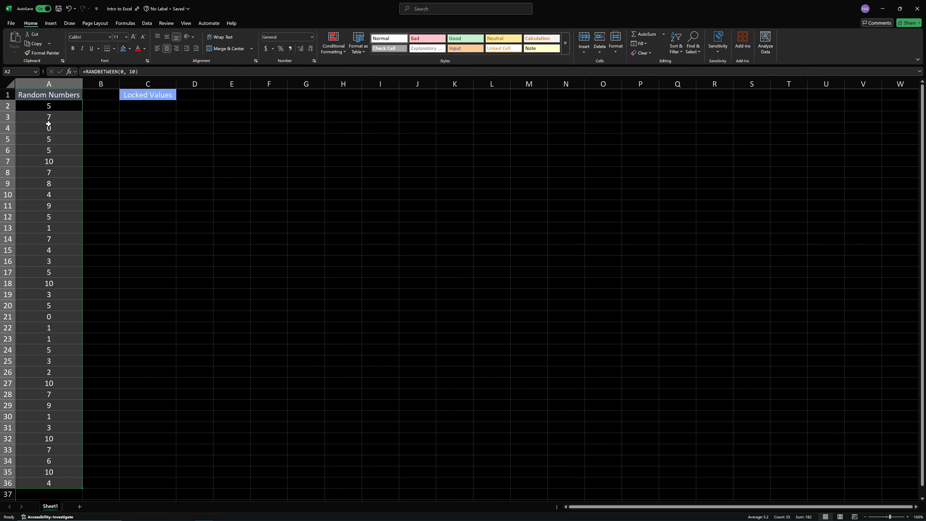
key(ctrl+c)
- Paste the copied random numbers as values only into the Locked Values column, starting at cell C2
click(143, 110)
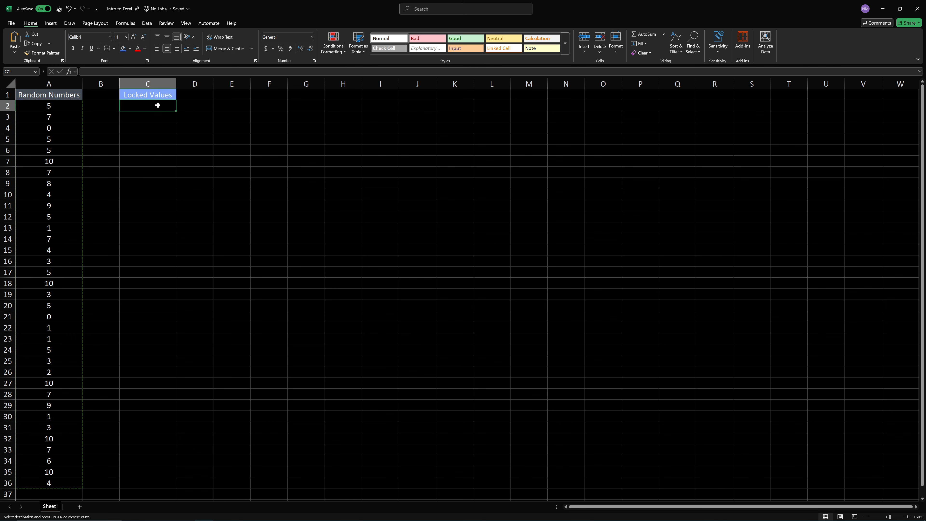
right_click(158, 107)
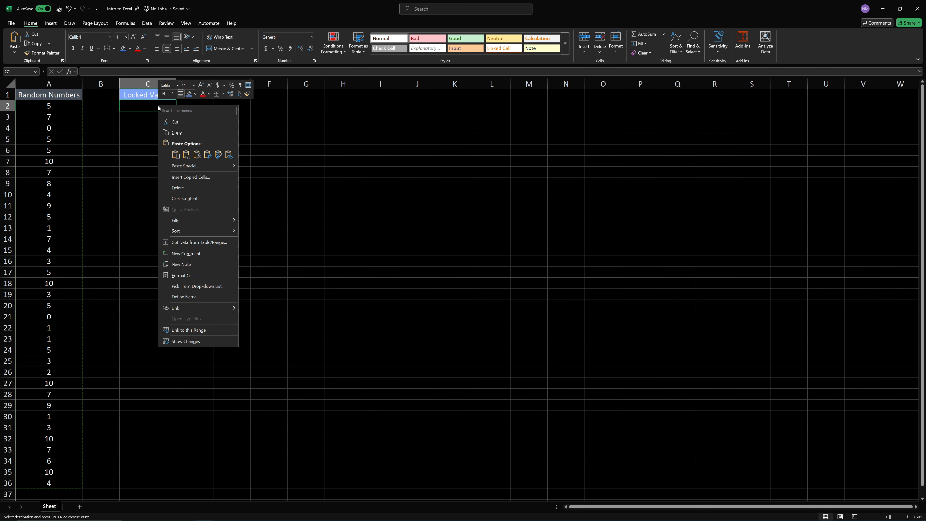
click(145, 106)
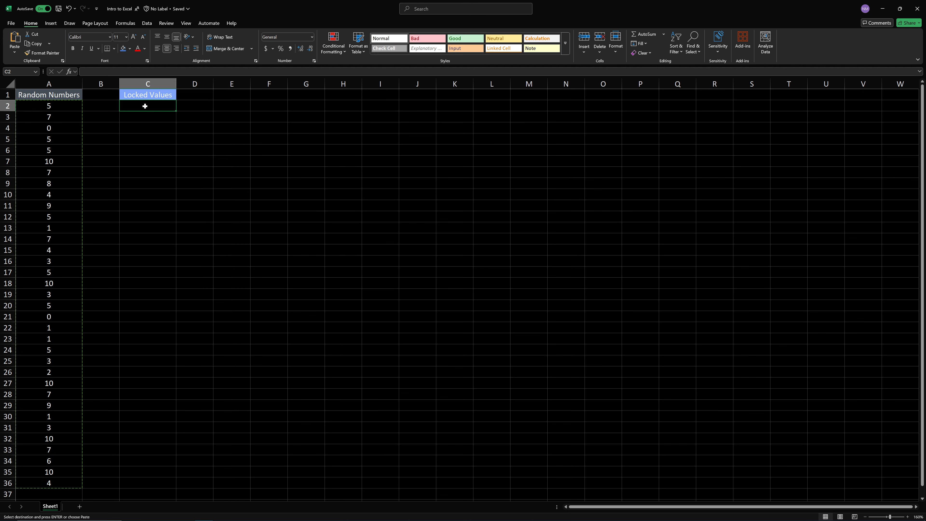
right_click(144, 106)
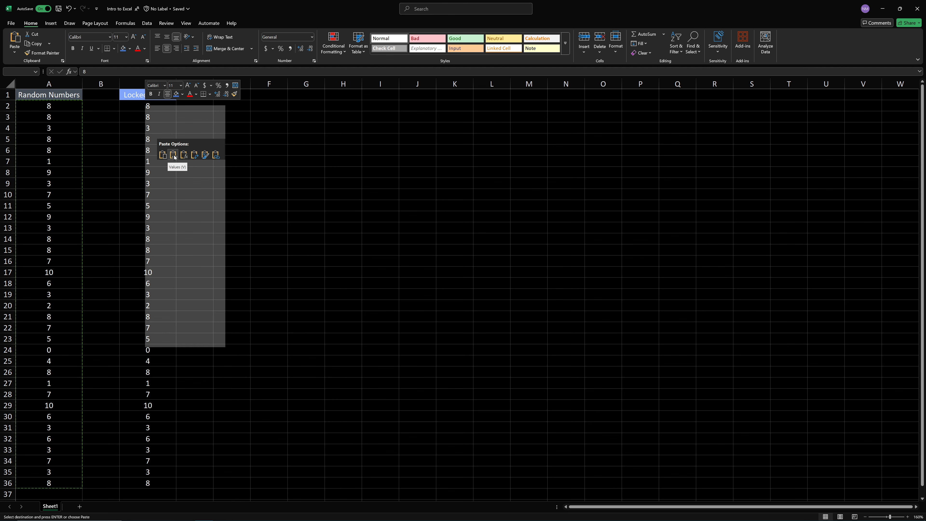
click(174, 155)
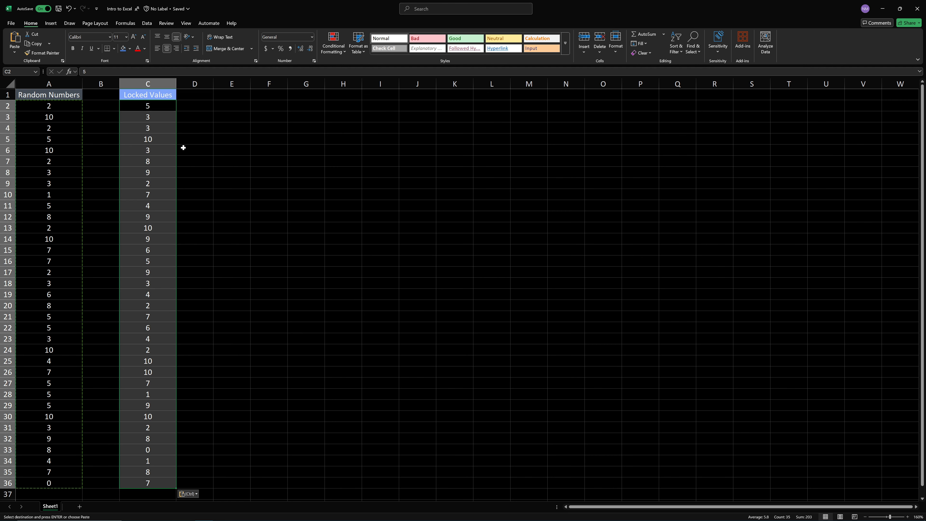
- Recalculate the sheet several times with cell D2 selected to test whether the Locked Values column stays fixed
click(198, 107)
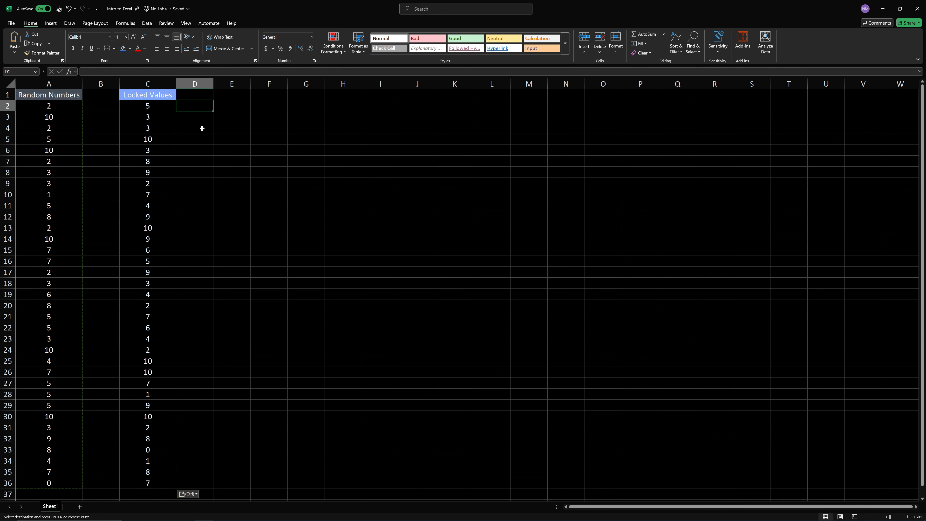
key(F9)
key(F9)
key(F9)
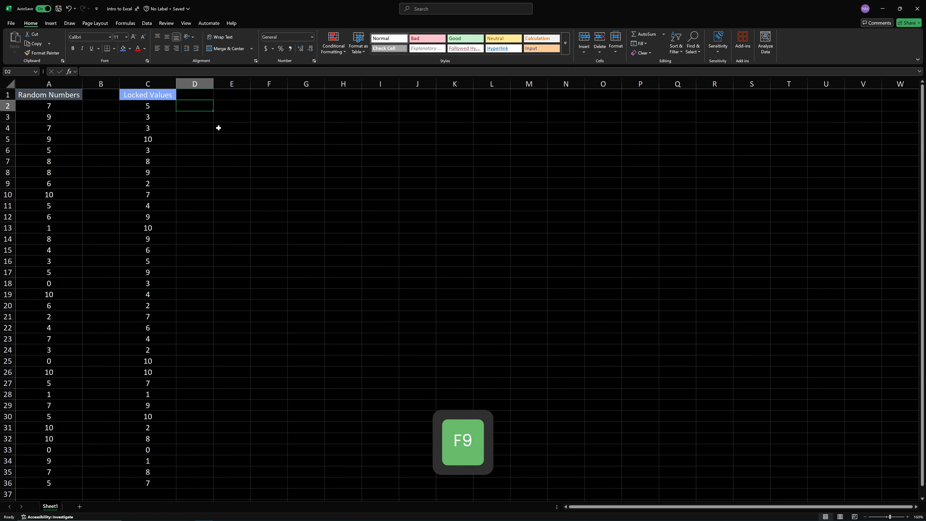
key(F9)
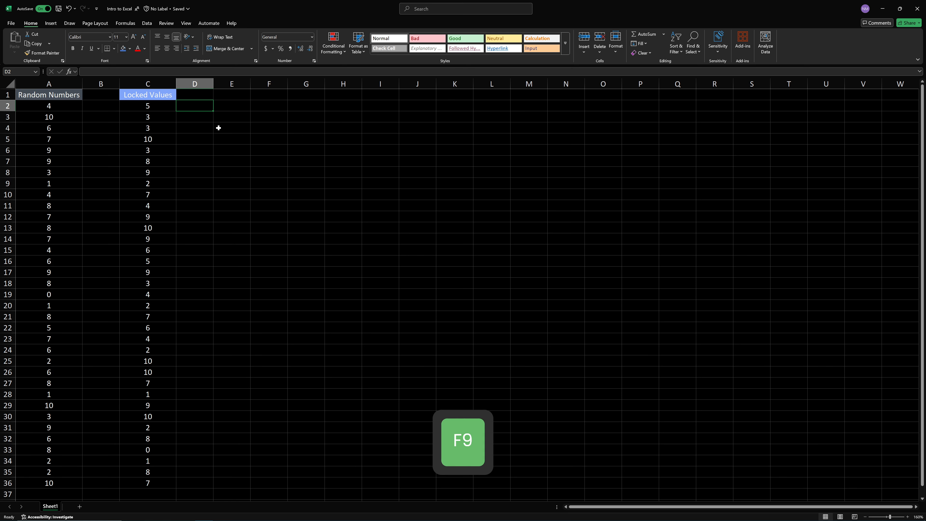
- Compare the contents of cell C7 in Locked Values with the formula in cell A7 in Random Numbers
key(Left)
key(Down)
key(Down)
key(Down)
key(Down)
key(Down)
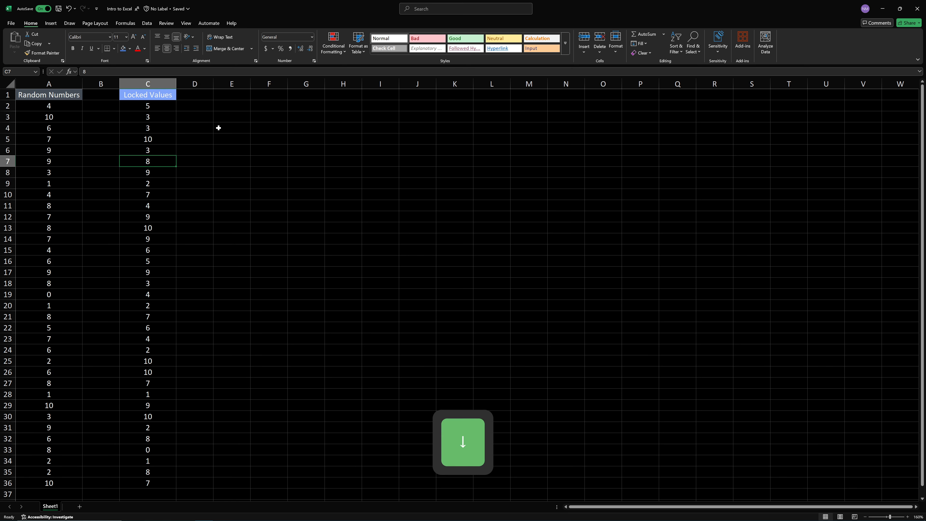
click(93, 74)
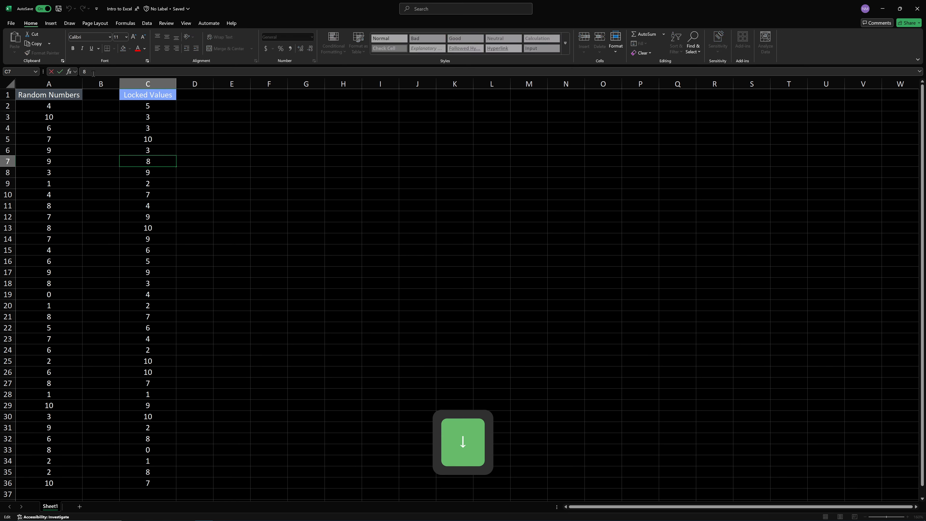
click(60, 72)
key(Left)
key(Left)
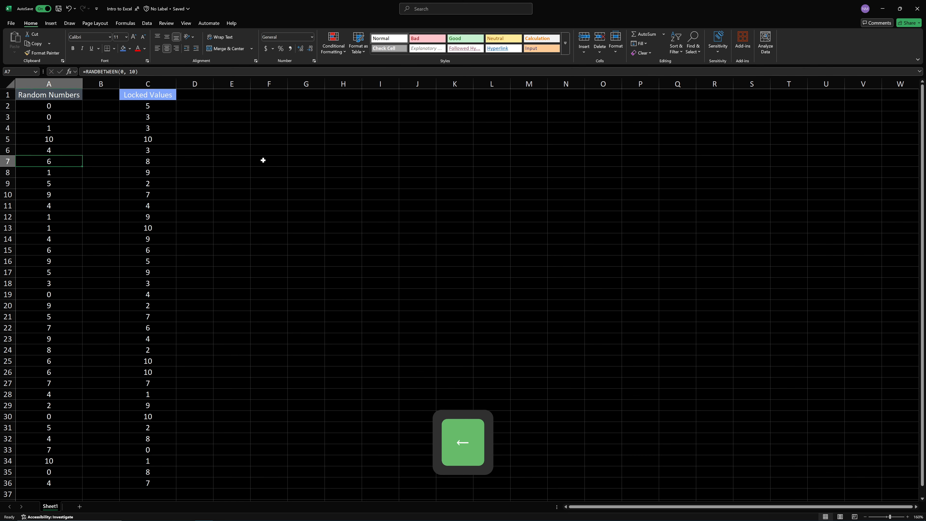
click(170, 72)
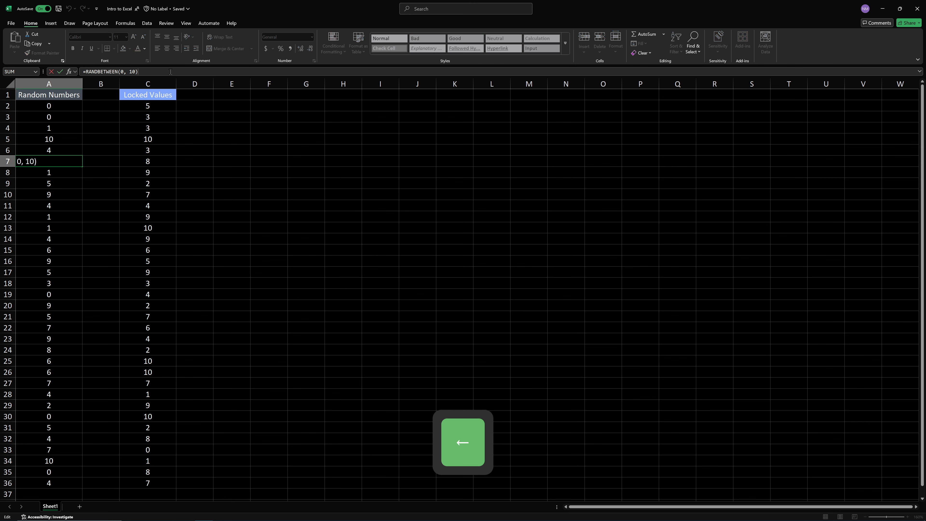
key(Return)
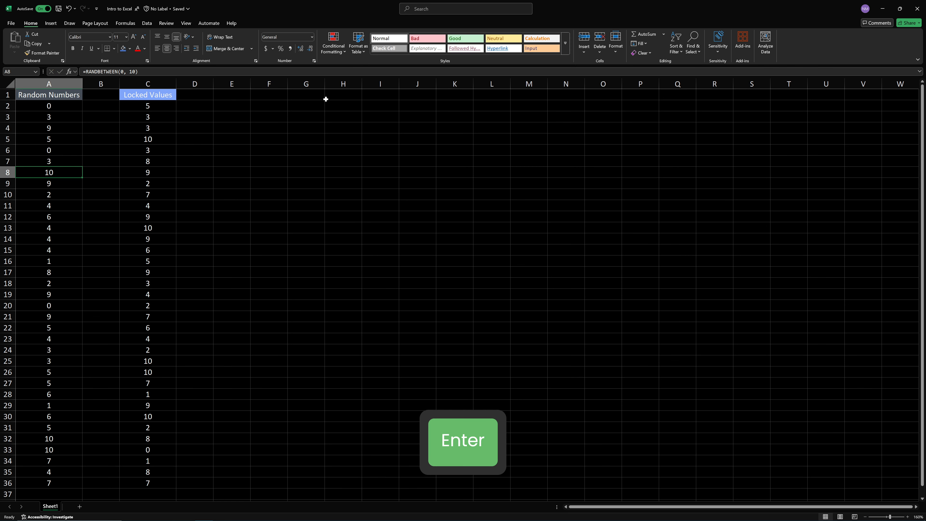
click(196, 94)
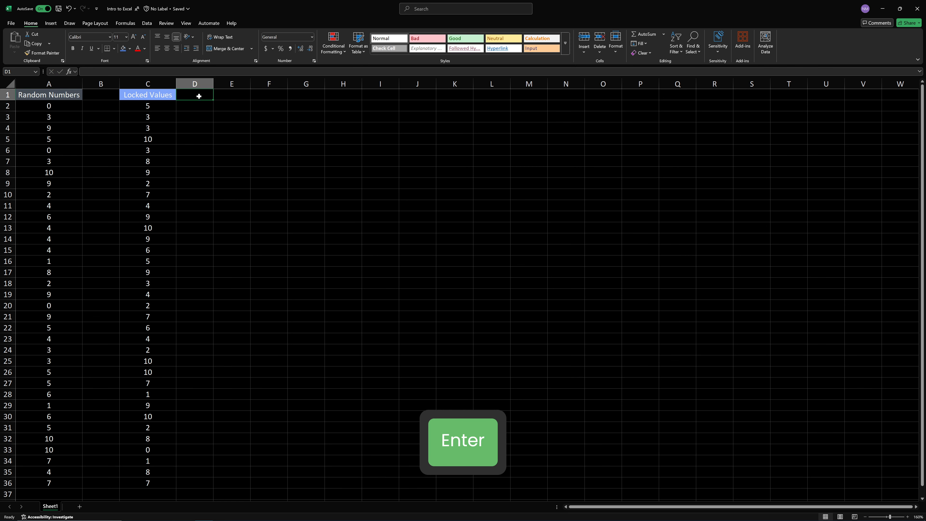
- Switch to Teams and read the remaining tasks of the Intro to Excel assignment, highlighting task 4
key(alt+Tab)
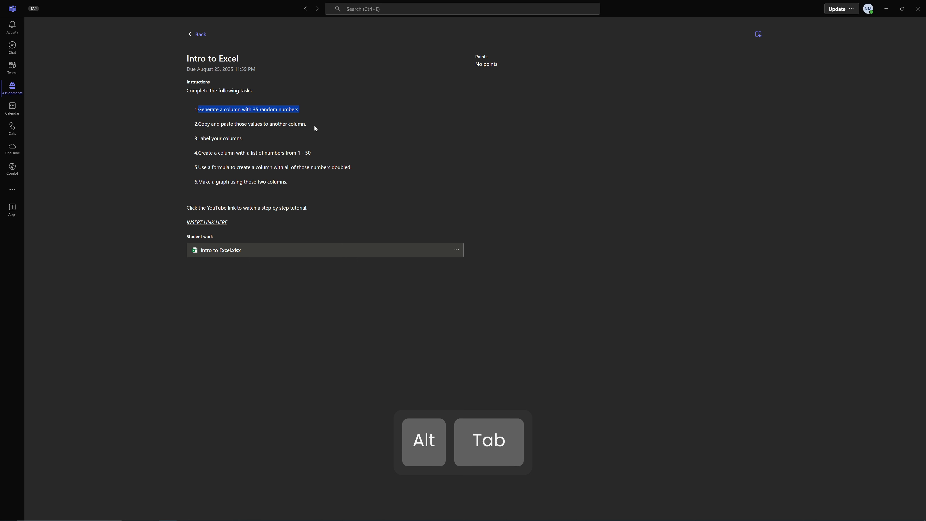
drag(306, 124, 296, 161)
click(317, 183)
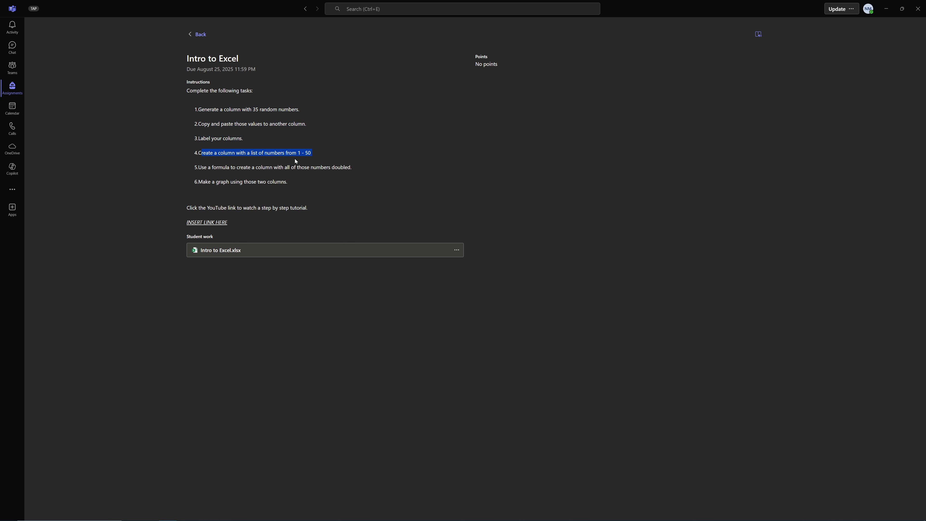
click(328, 154)
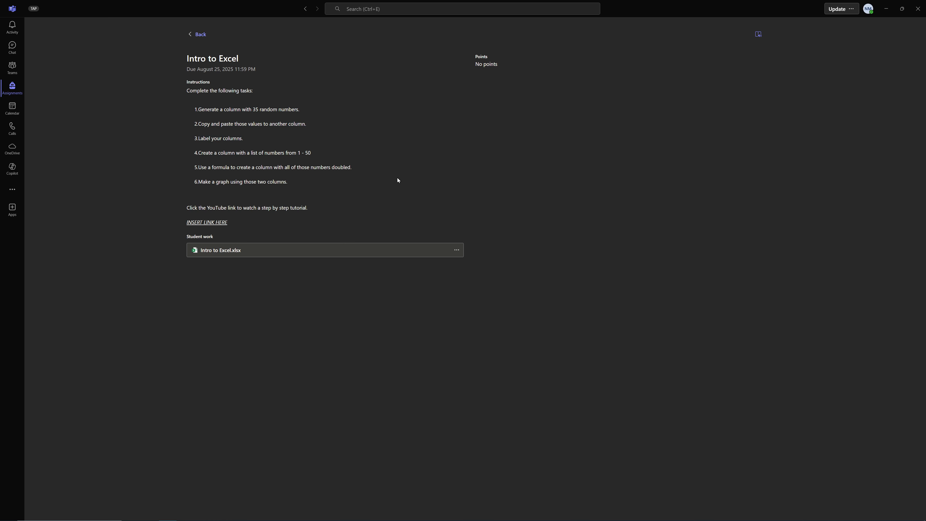
- Switch back to Excel, enter the header "Ordered Numbers" in cell E1 and widen column E to fit it
key(alt+Tab)
click(240, 97)
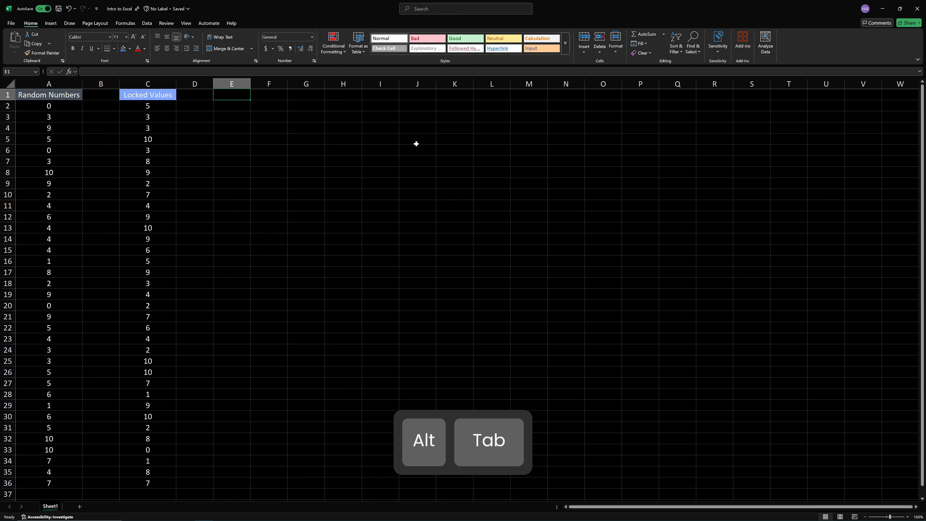
text(Orderned)
key(BackSpace)
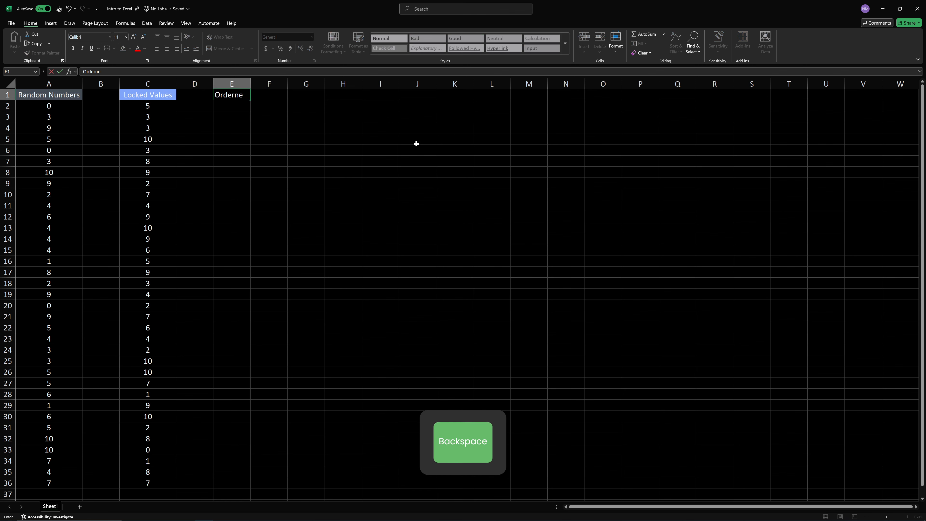
key(BackSpace)
key(BackSpace)
text(ed Nu)
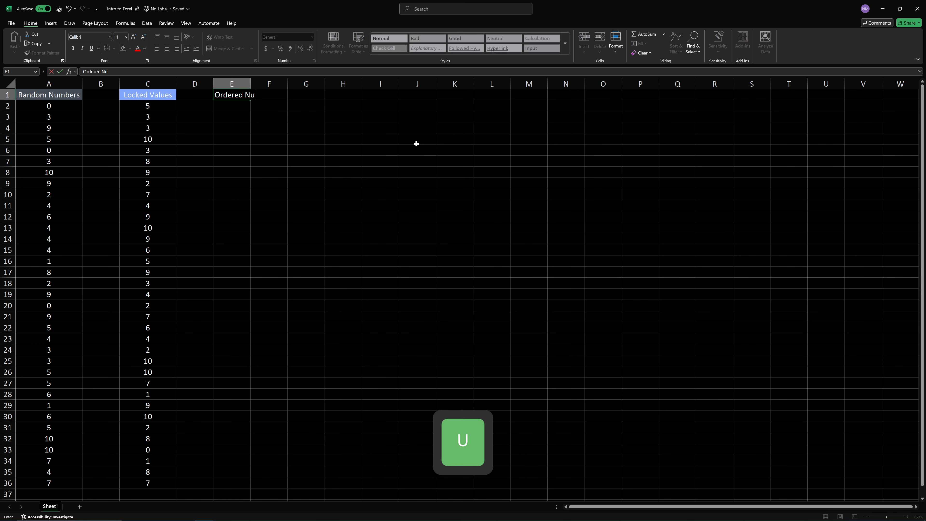
text(mbers)
click(396, 141)
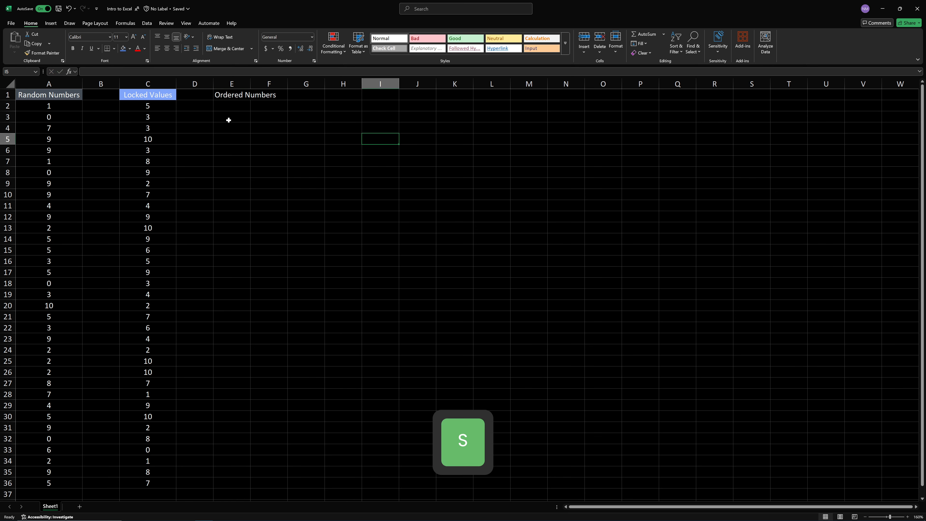
drag(250, 84, 277, 82)
- Center the Ordered Numbers header in cell E1 and fill it with the base green theme color
click(242, 97)
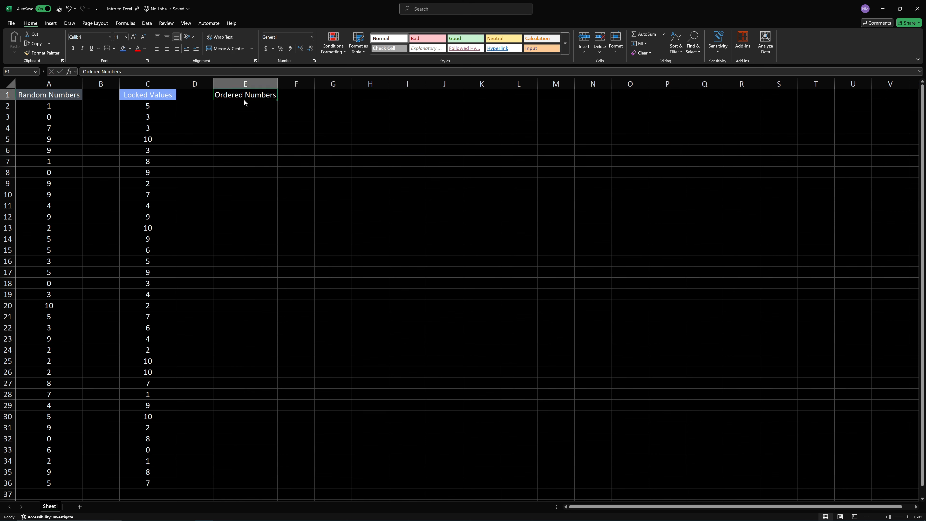
click(166, 48)
click(130, 48)
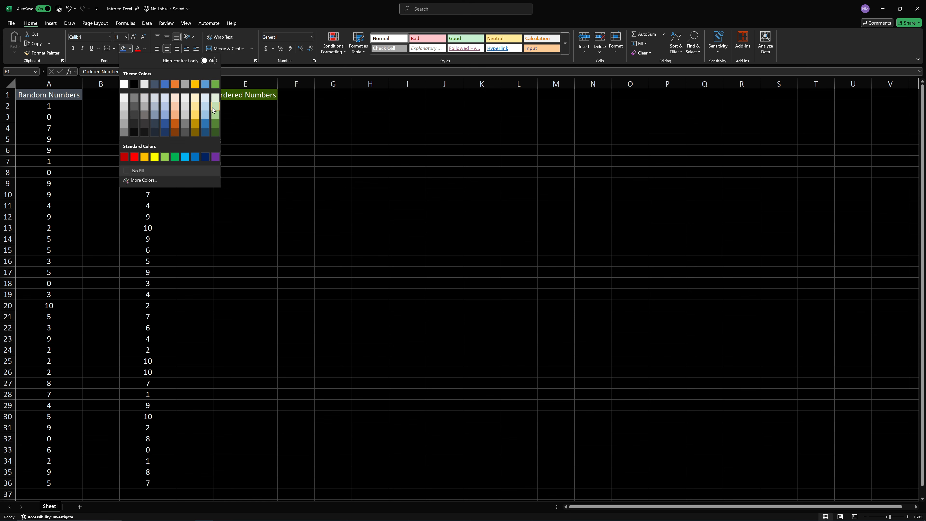
click(214, 85)
- Enter the numbers 1, 2, 3, 4 and 5 in cells E2 through E6 under the Ordered Numbers header
click(229, 105)
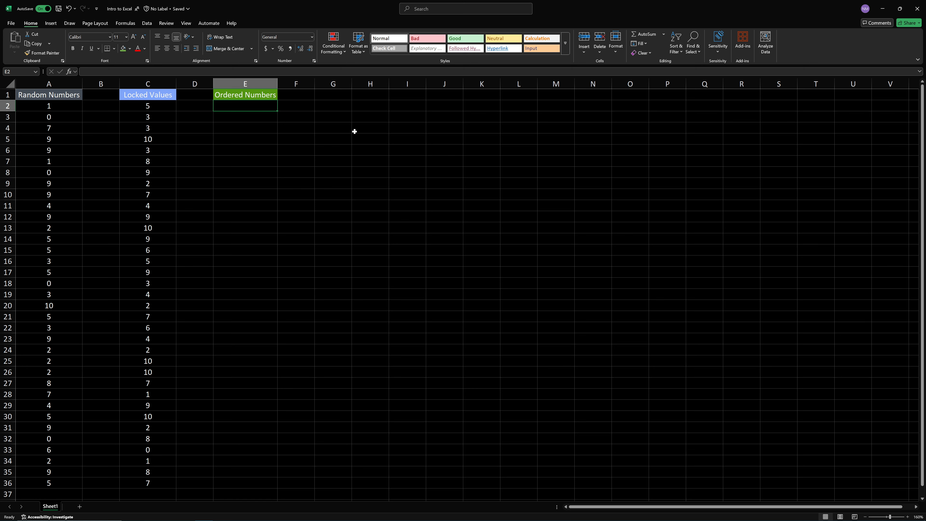
key(Down)
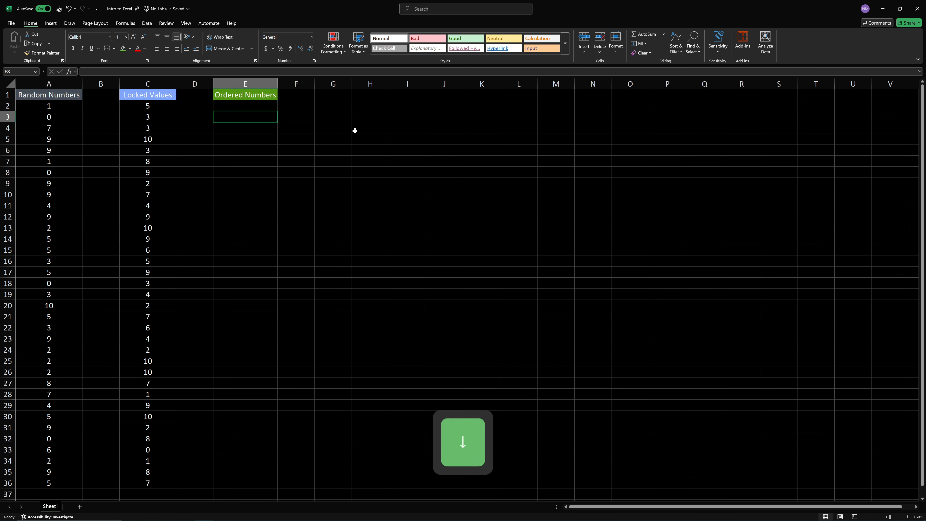
key(Up)
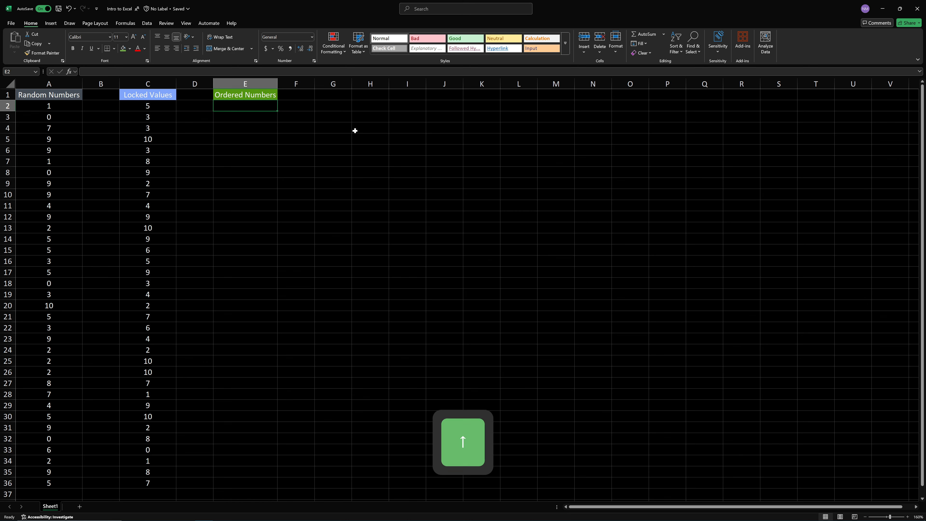
text(1)
key(Down)
text(2)
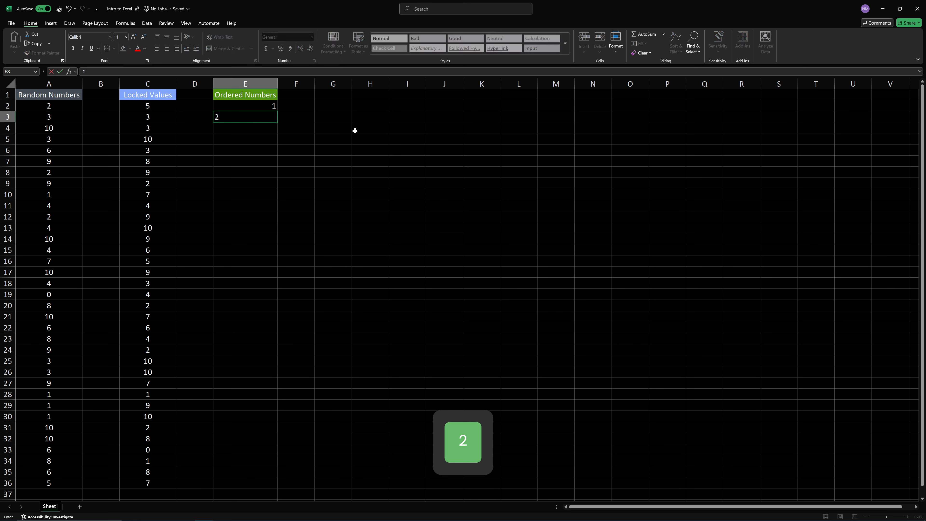
key(Down)
text(3)
key(Down)
text(4)
key(Down)
text(5)
key(Down)
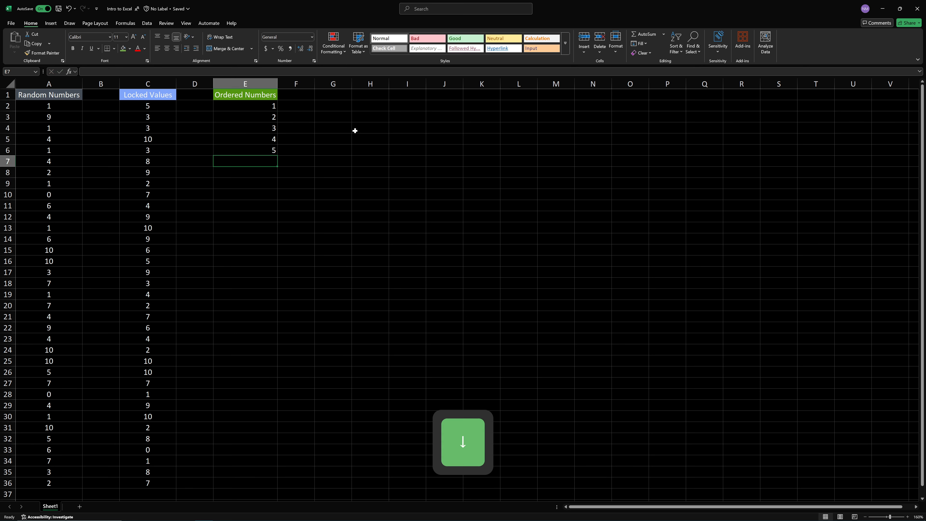
- Select the numbers in E2:E6 and extend the series down column E to 50 in cell E51
key(Up)
key(Up)
key(Up)
key(Up)
key(Up)
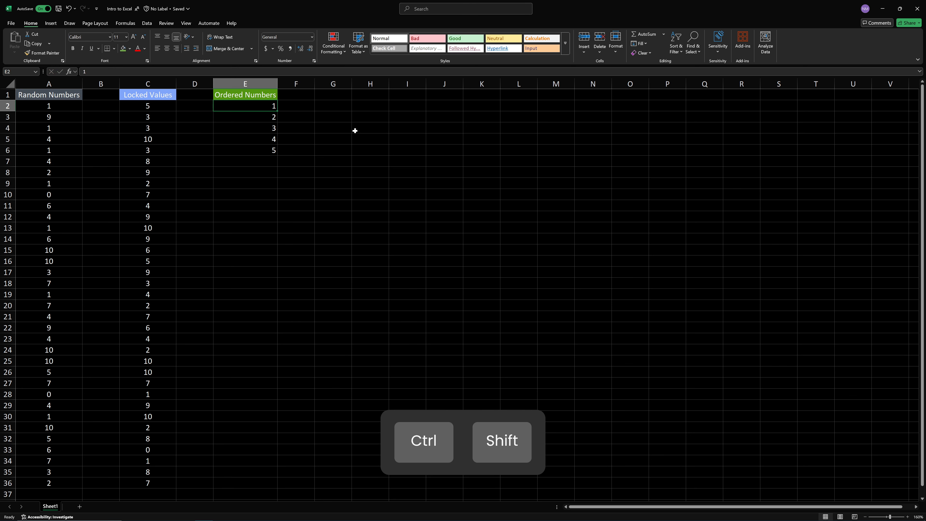
key(ctrl+shift+Down)
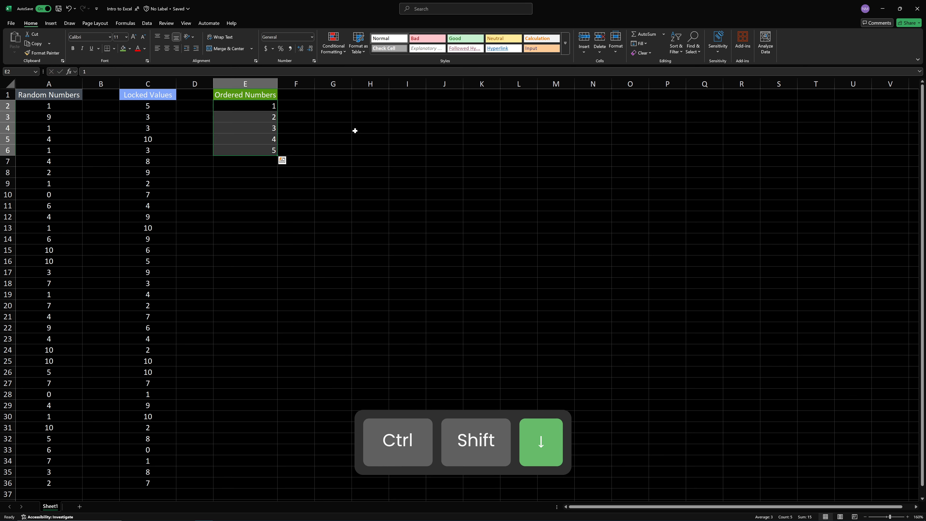
key(Up)
key(Down)
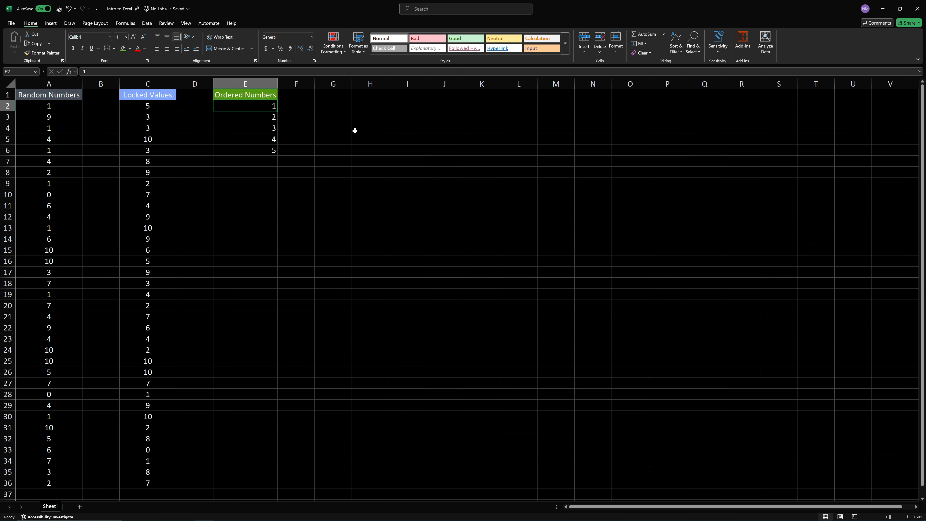
key(ctrl)
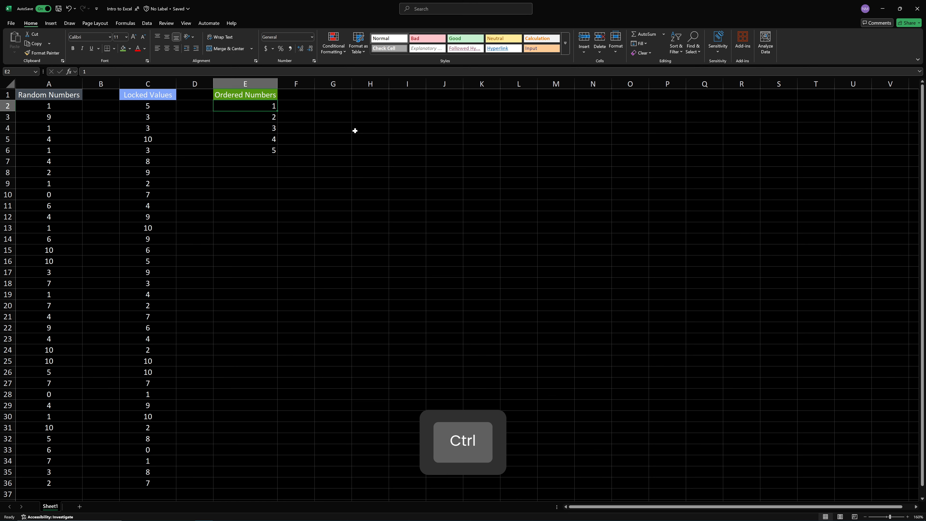
key(ctrl+shift)
key(ctrl+shift+Down)
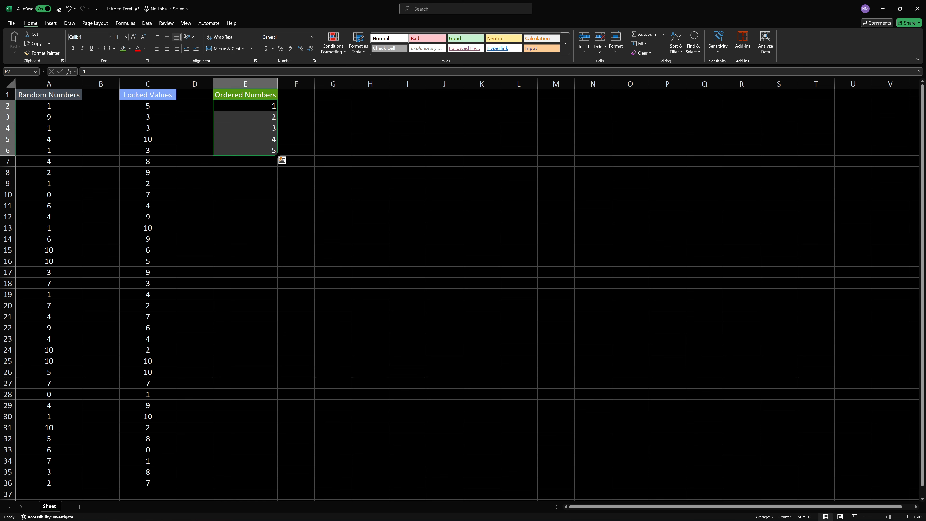
mouse_move(277, 155)
mouse_down()
mouse_move(276, 508)
mouse_move(273, 489)
mouse_up()
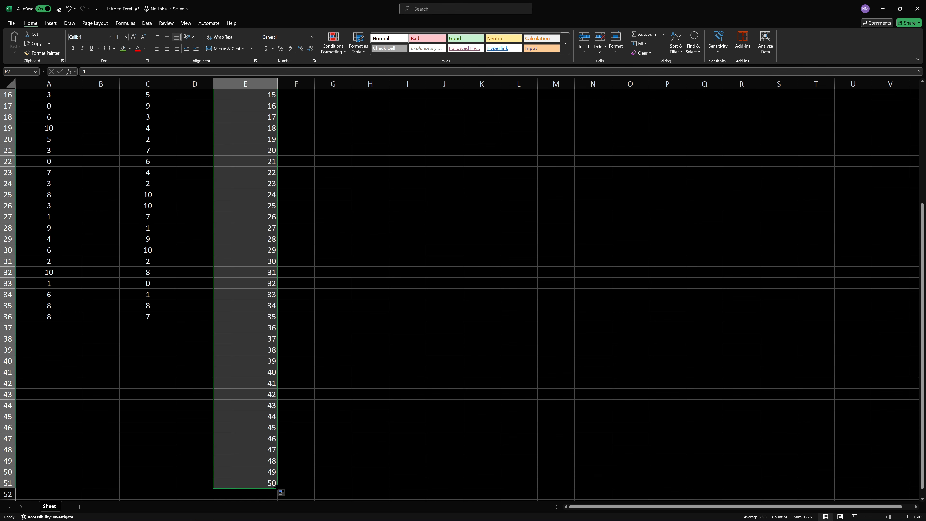
click(258, 480)
scroll(255, 434, up, 5)
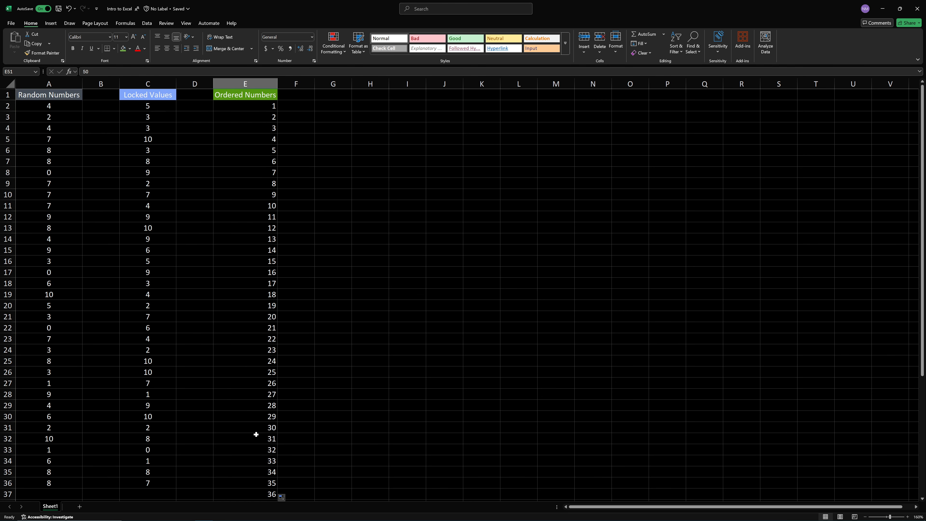
- Switch to Teams, highlight task 5 of the Intro to Excel assignment to read it, and return to Excel
key(alt+Tab)
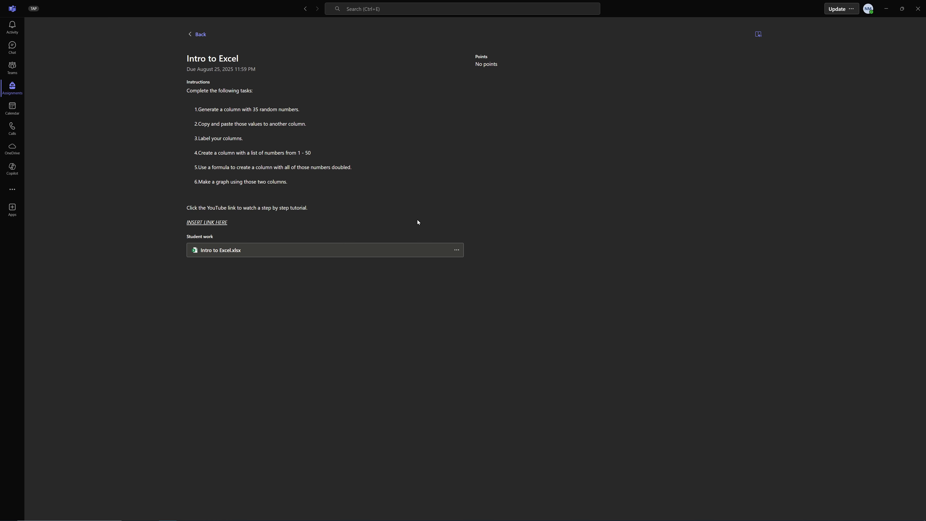
drag(198, 166, 360, 170)
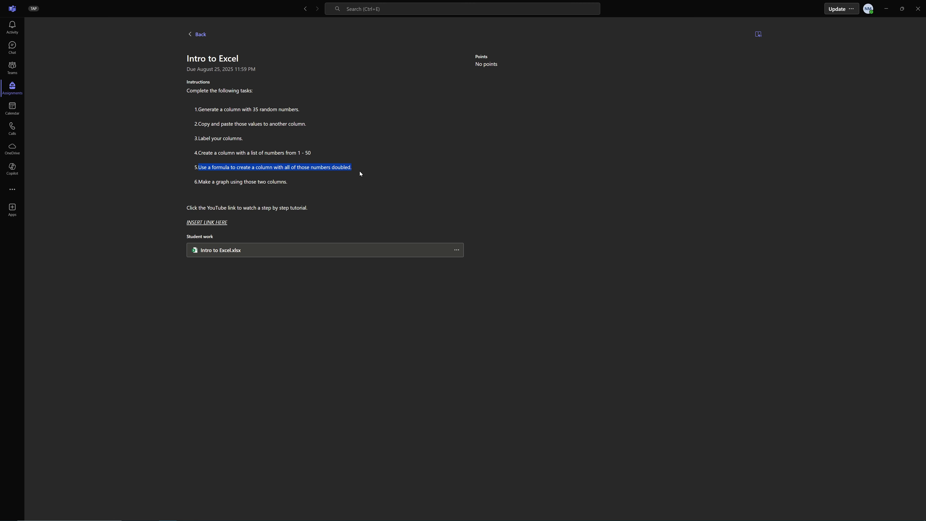
key(alt+Tab)
- Center the ordered numbers in cells E2 through E51
click(335, 95)
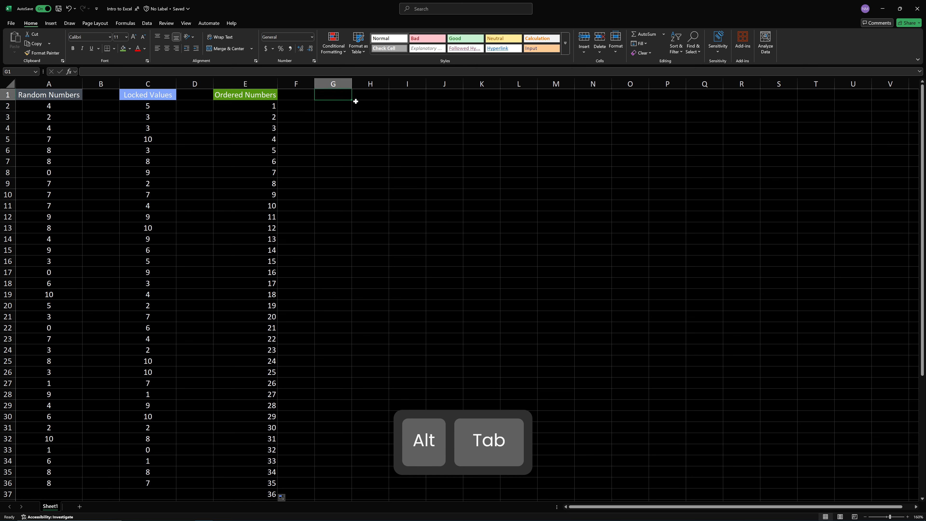
click(307, 97)
click(271, 107)
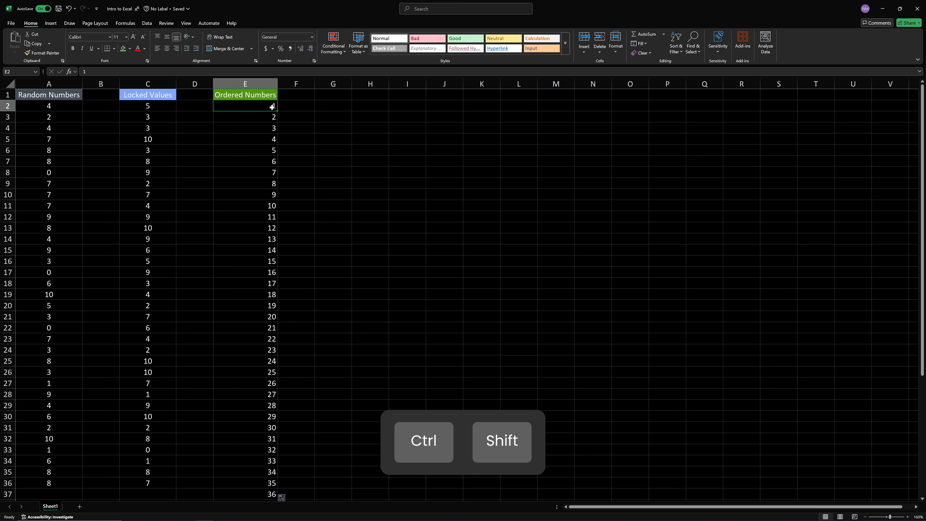
key(ctrl+shift+Down)
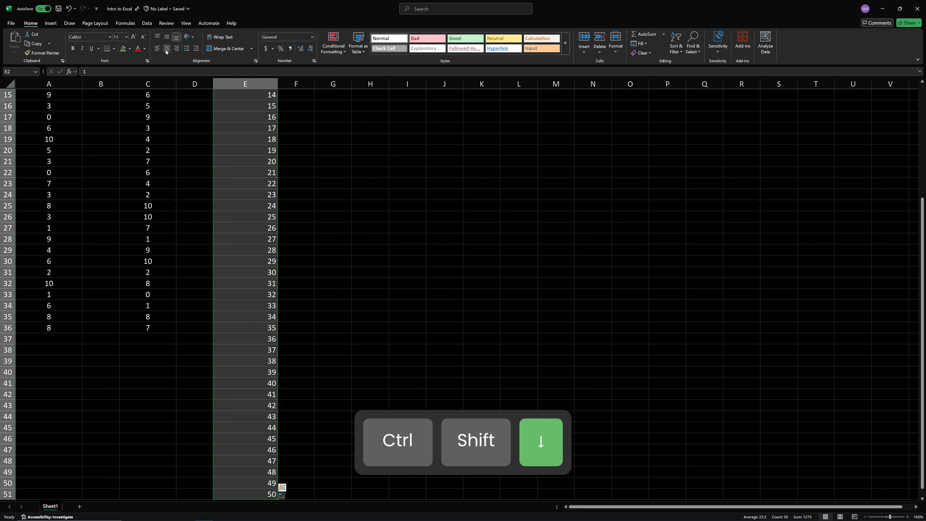
click(166, 49)
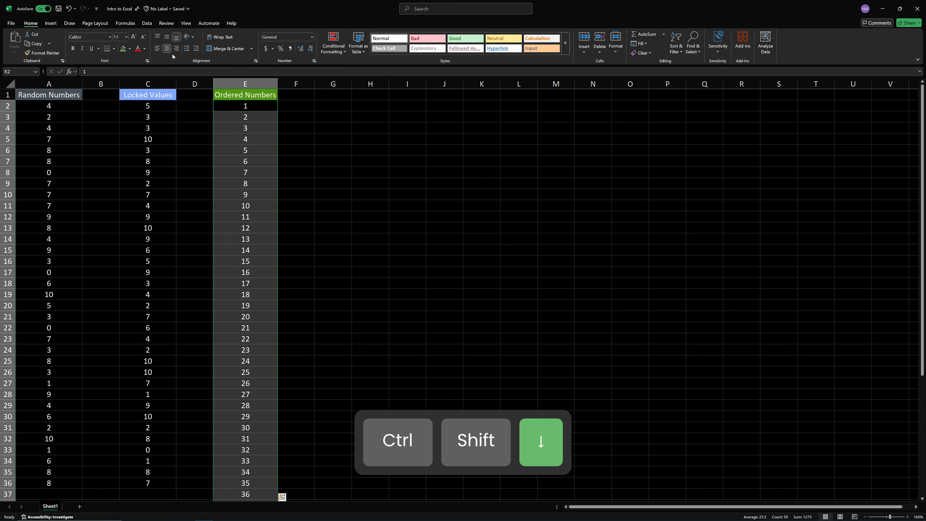
- Widen column F and enter the header "Double" in cell F1
click(304, 97)
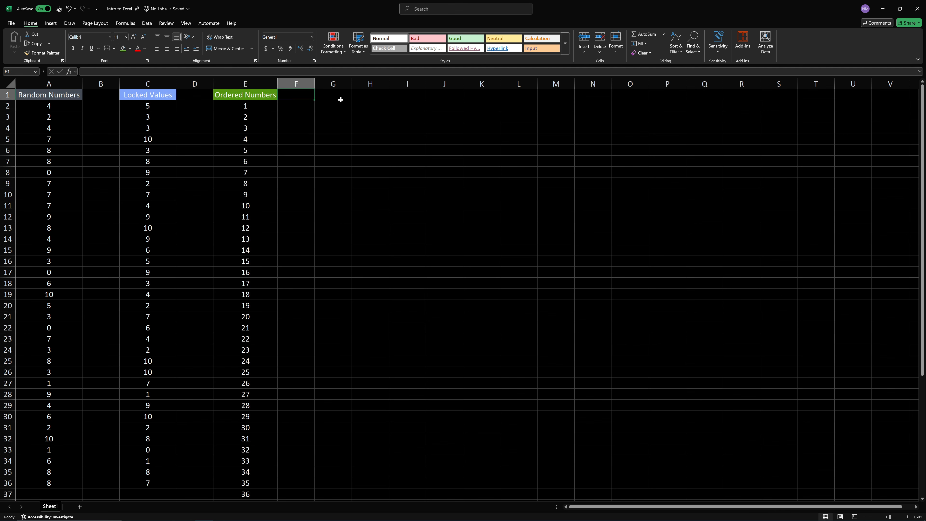
drag(314, 84, 335, 88)
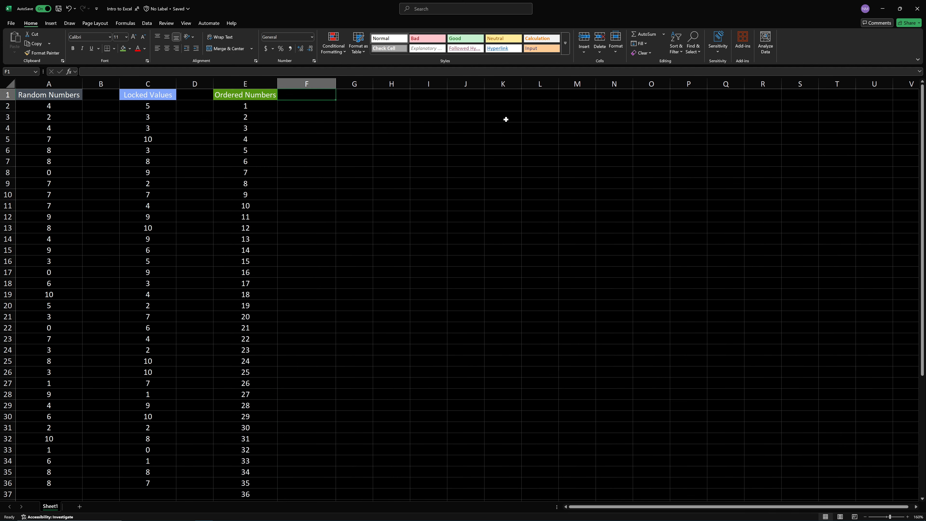
text(Double)
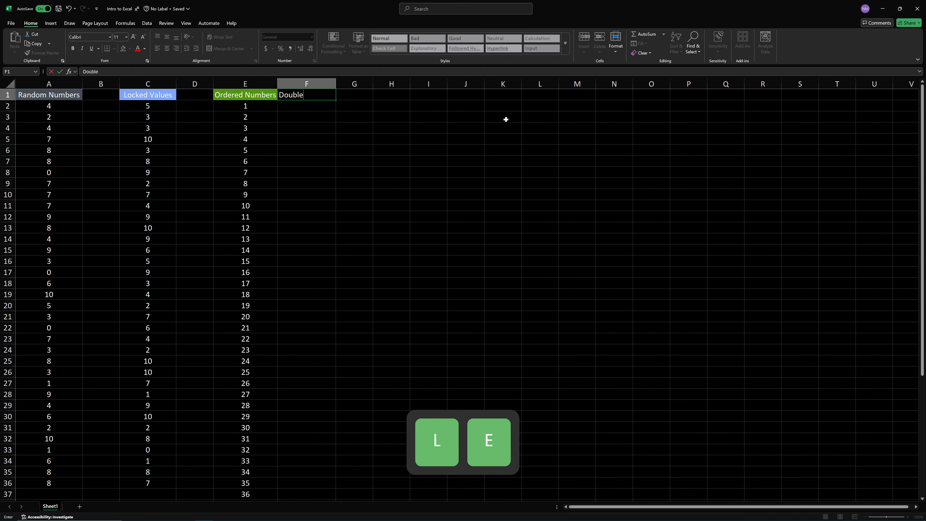
click(506, 119)
- Center the Double header in cell F1 and fill it with the second-lightest tint of the green theme color
click(327, 95)
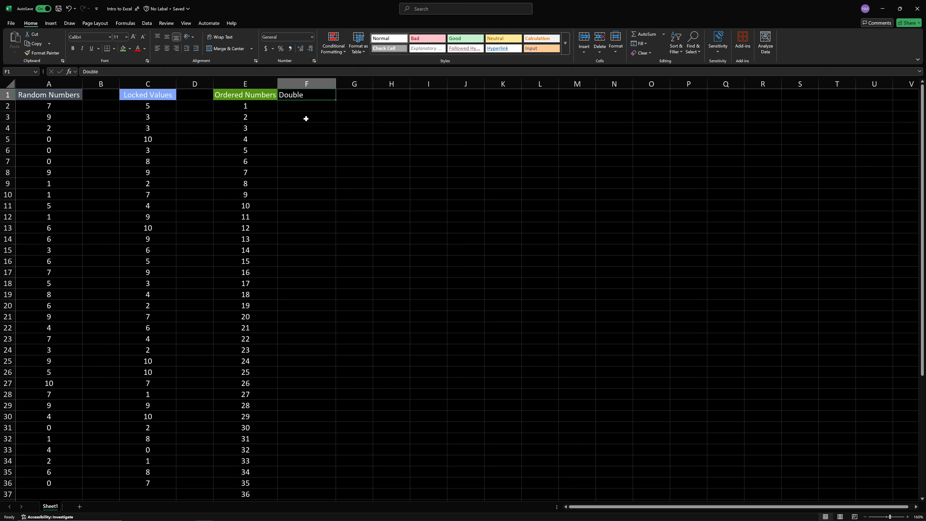
click(167, 51)
click(131, 49)
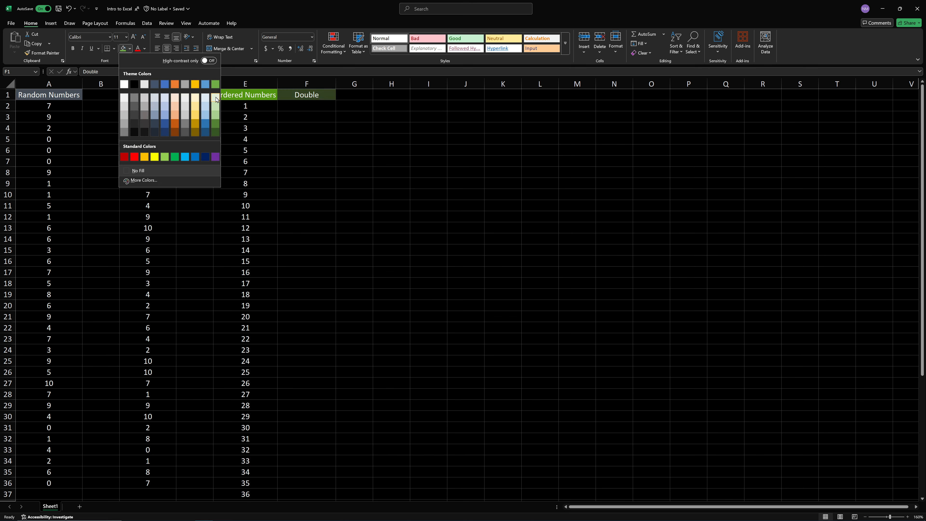
click(216, 108)
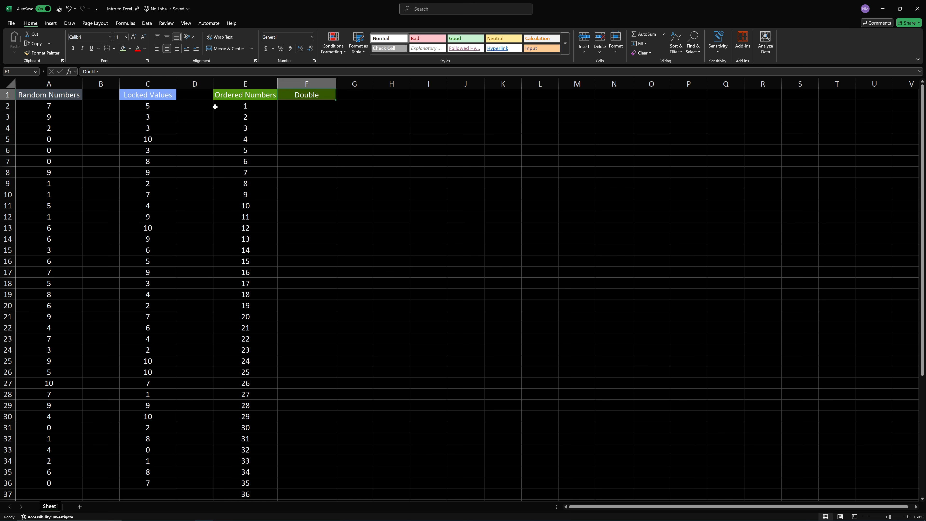
- Enter the formula =2*E2 in cell F2 to double the first ordered number
click(351, 117)
click(310, 109)
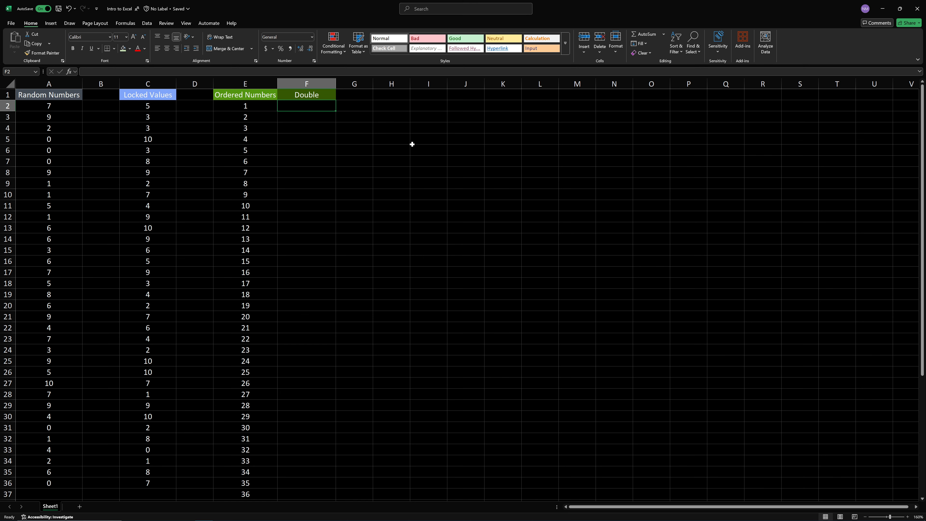
text(=)
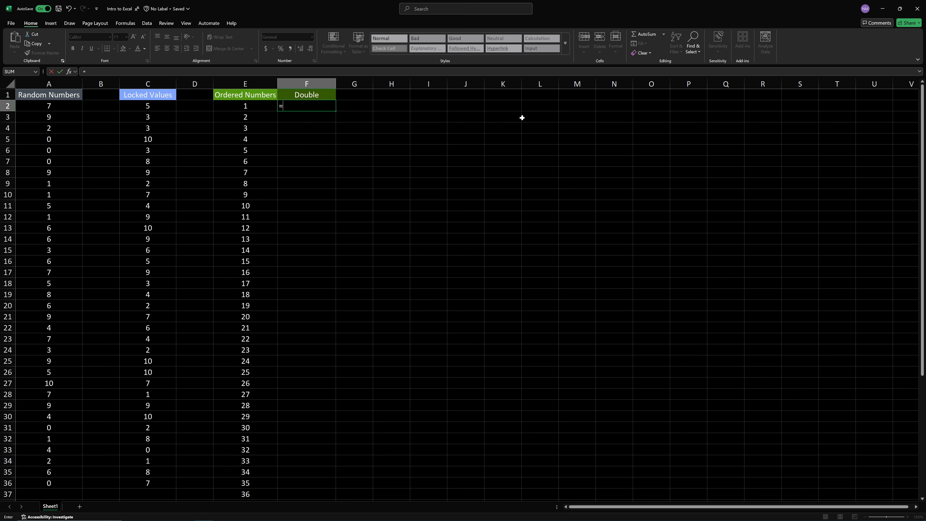
text(2)
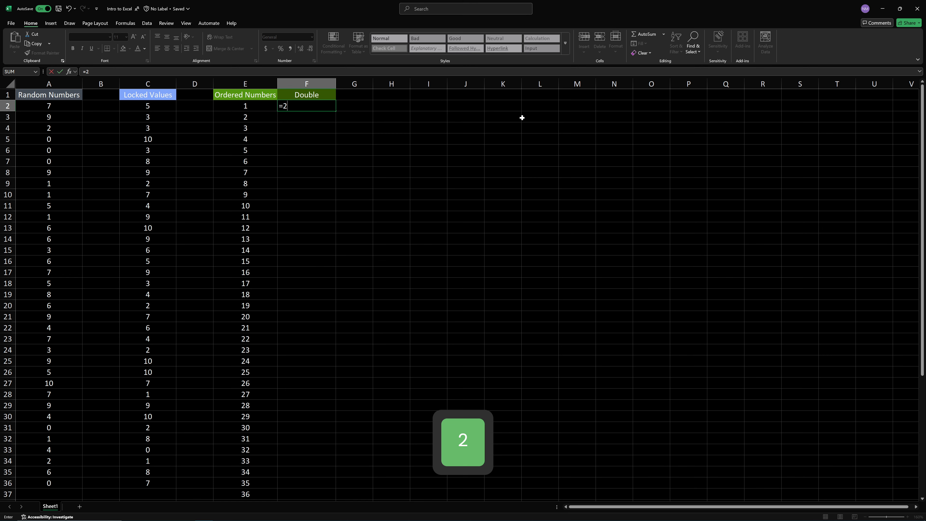
text(*)
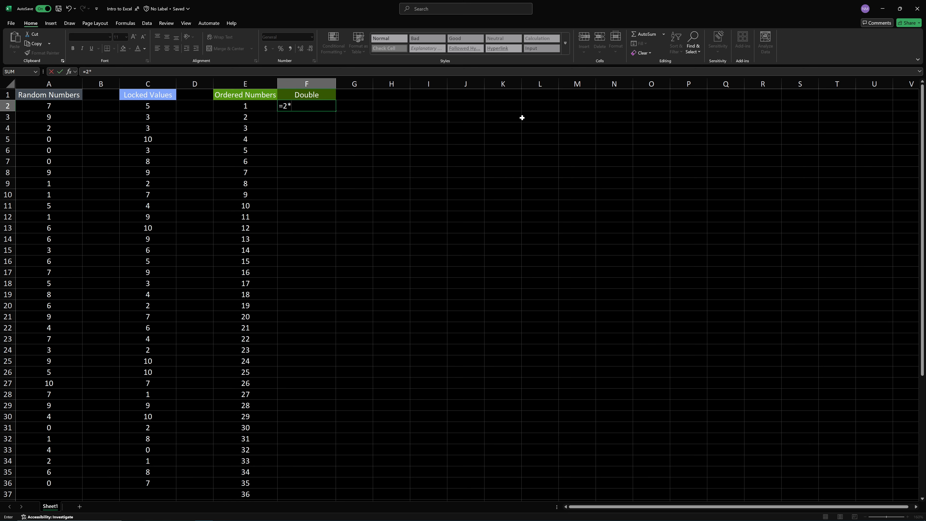
key(Left)
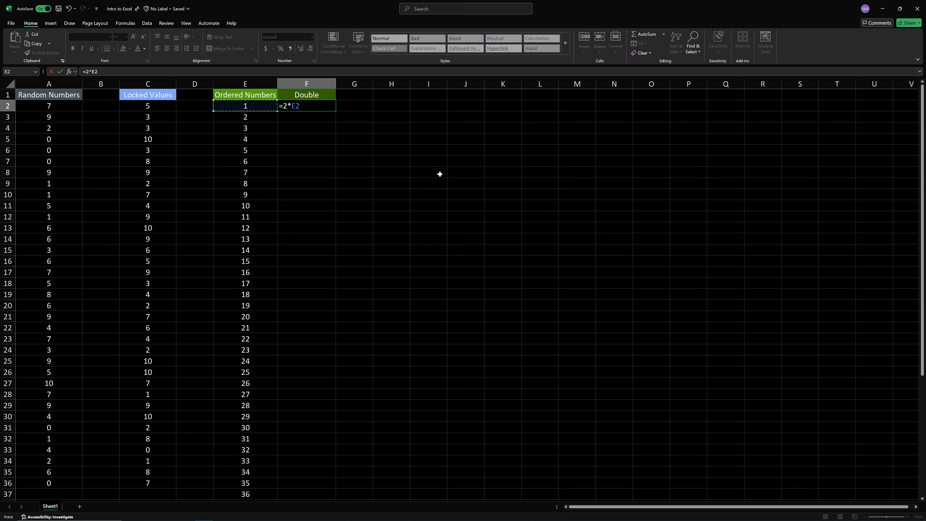
key(Return)
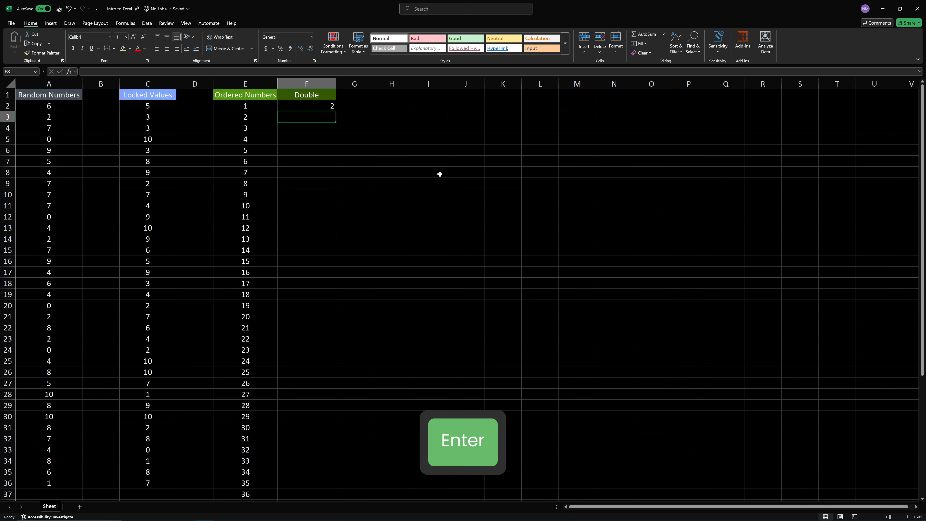
- Fill the doubling formula from F2 down through cell F51 and look over the filled column
key(Up)
key(Left)
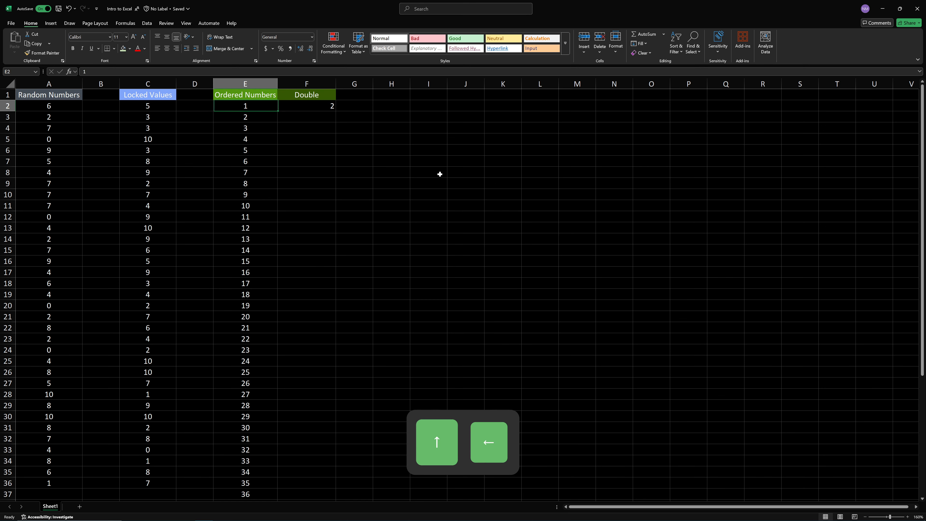
key(Right)
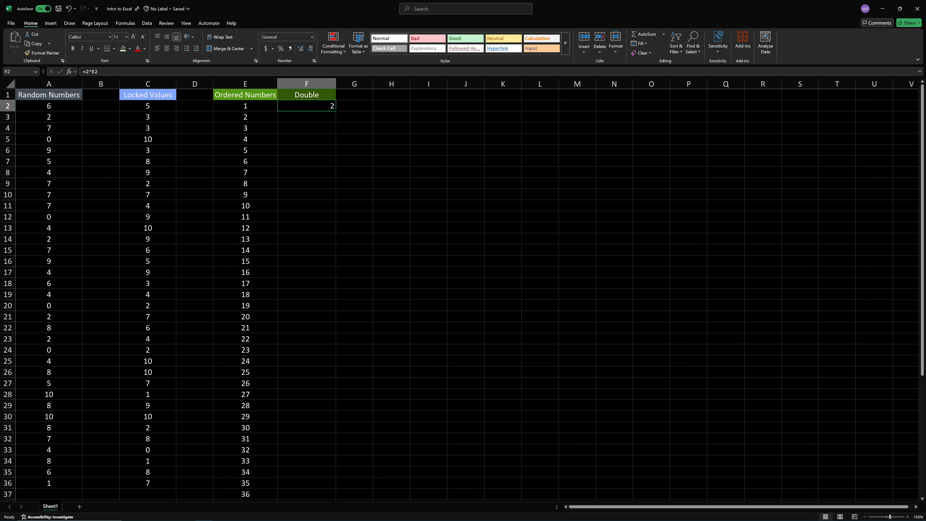
drag(336, 111, 316, 496)
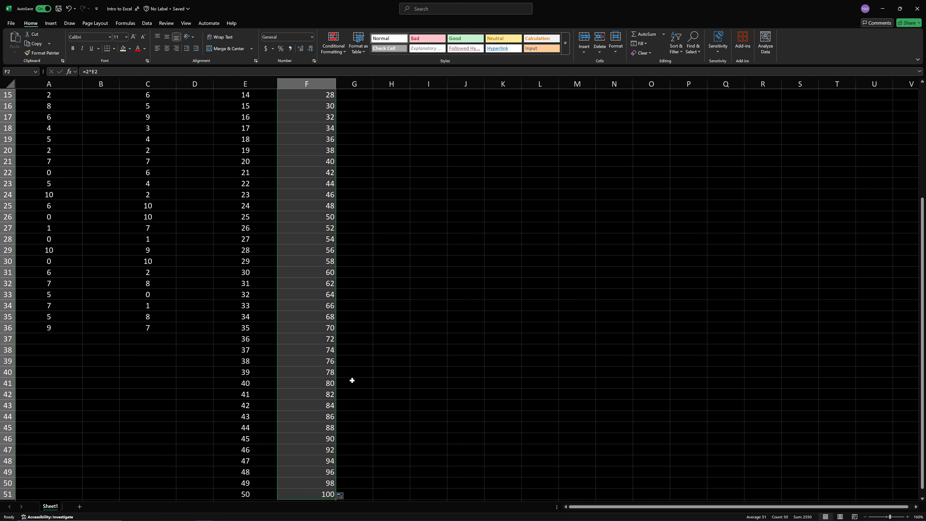
scroll(351, 380, down, 2)
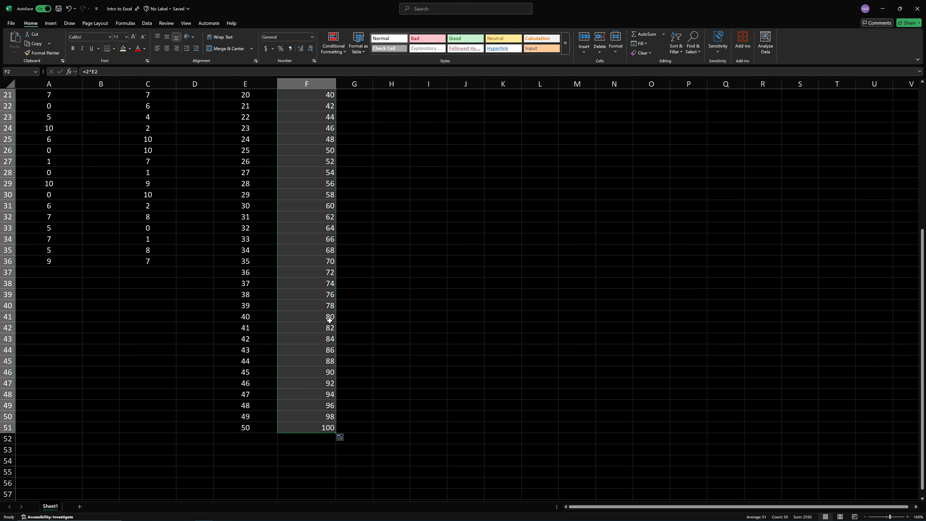
scroll(327, 235, up, 7)
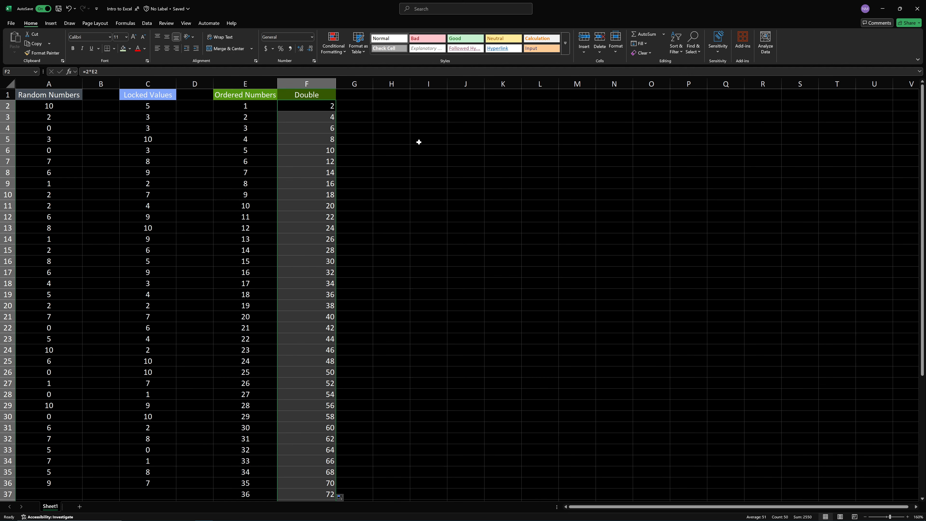
- Compare the ordered numbers in column E with their doubled values in column F, row by row down to row 9
key(Down)
key(Down)
key(Left)
key(Right)
key(Down)
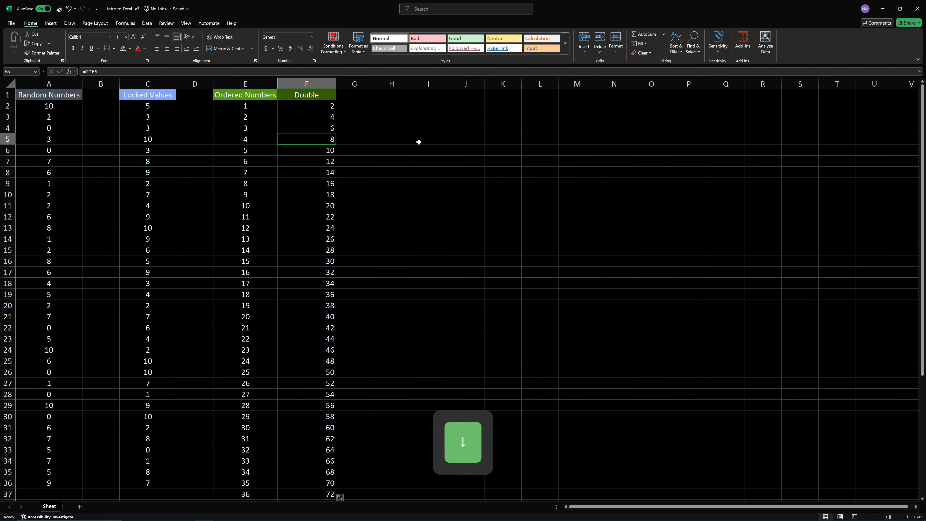
key(Left)
key(Right)
key(Left)
key(Down)
key(Caps_Lock)
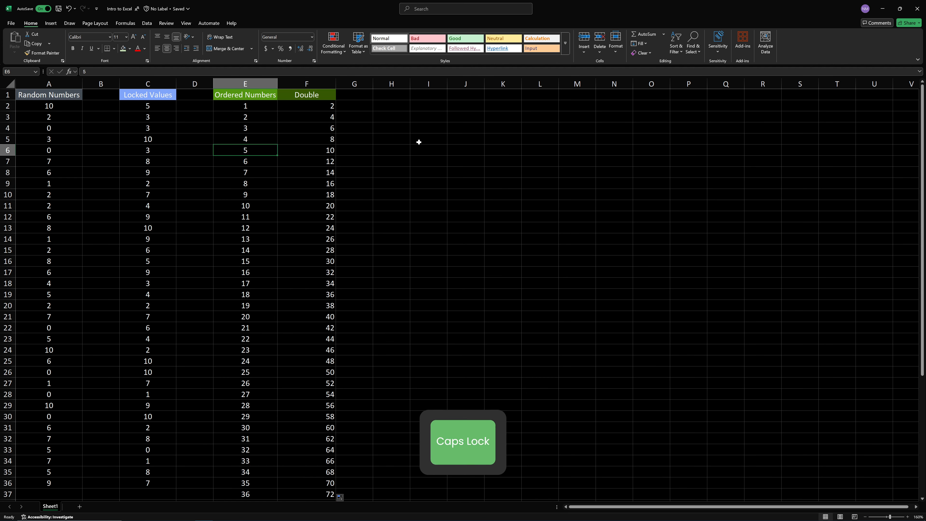
key(shift+Right)
key(Left)
key(Down)
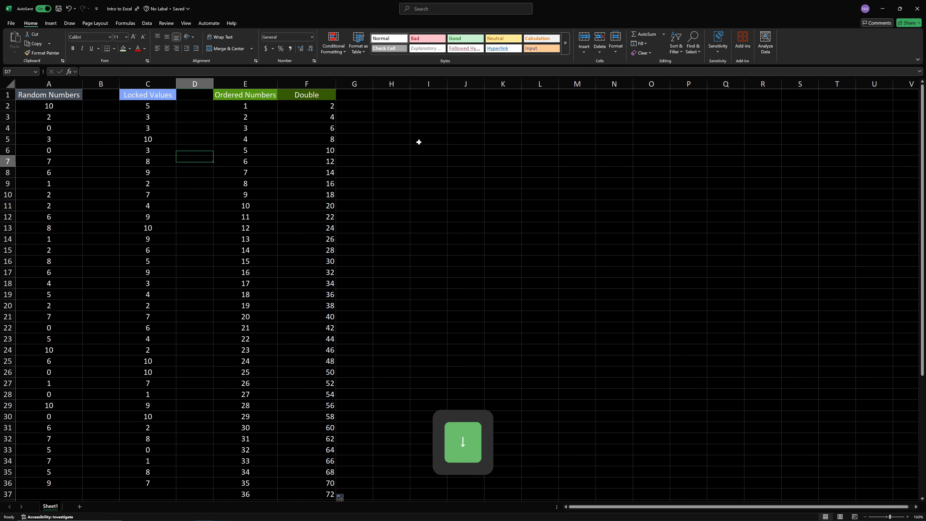
key(Right)
key(shift+Right)
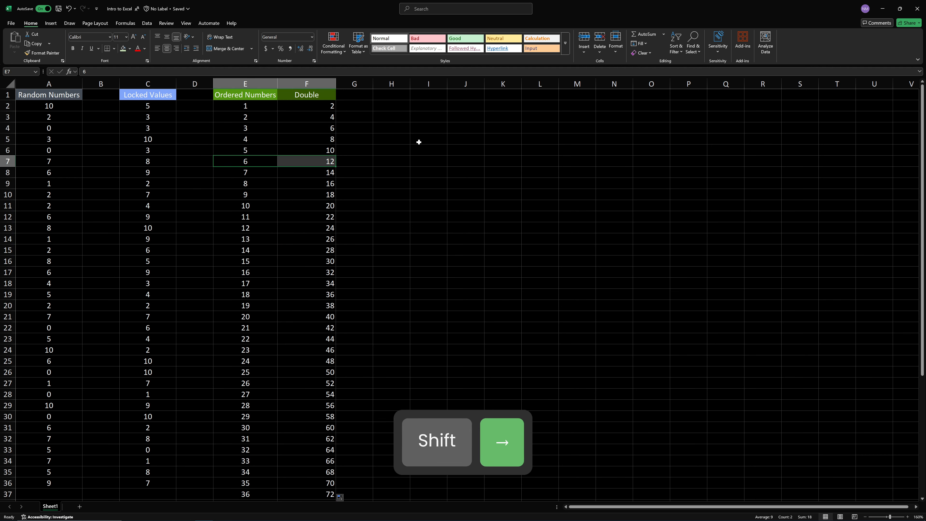
key(Down)
key(shift+Right)
key(Down)
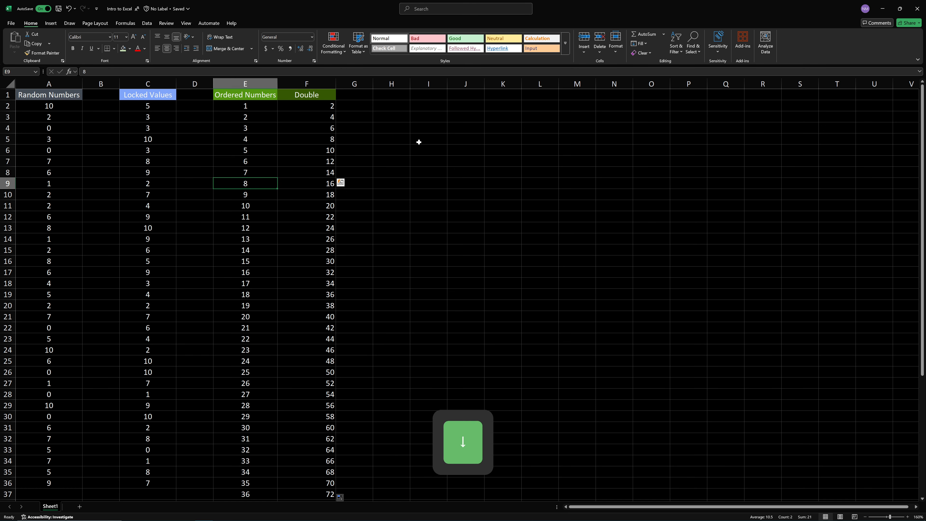
key(shift+Right)
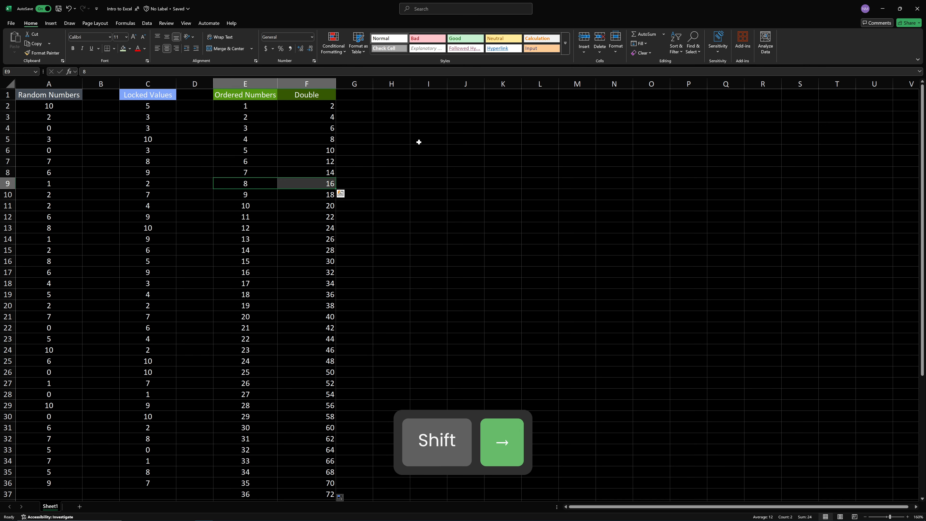
click(419, 142)
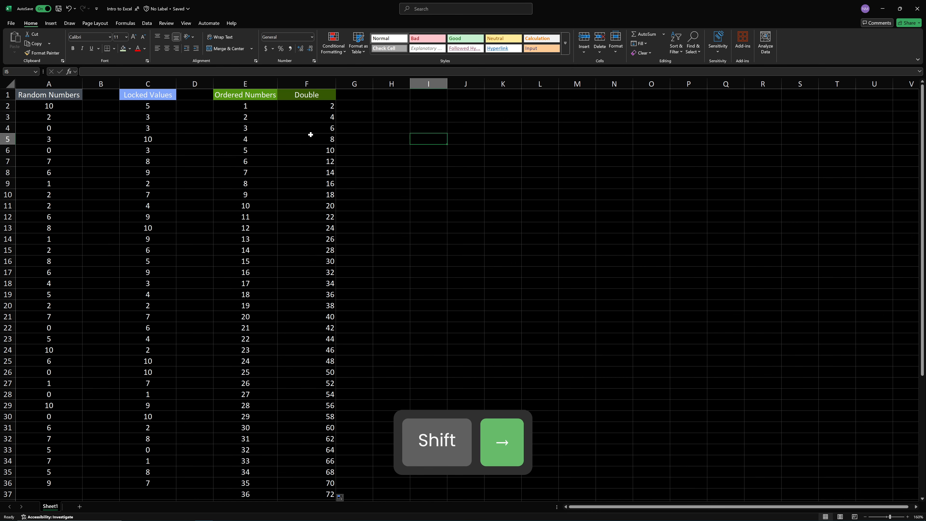
- Center the doubled values in cells F2 through F51 horizontally and return to the start of the sheet
click(291, 106)
key(ctrl+shift+Down)
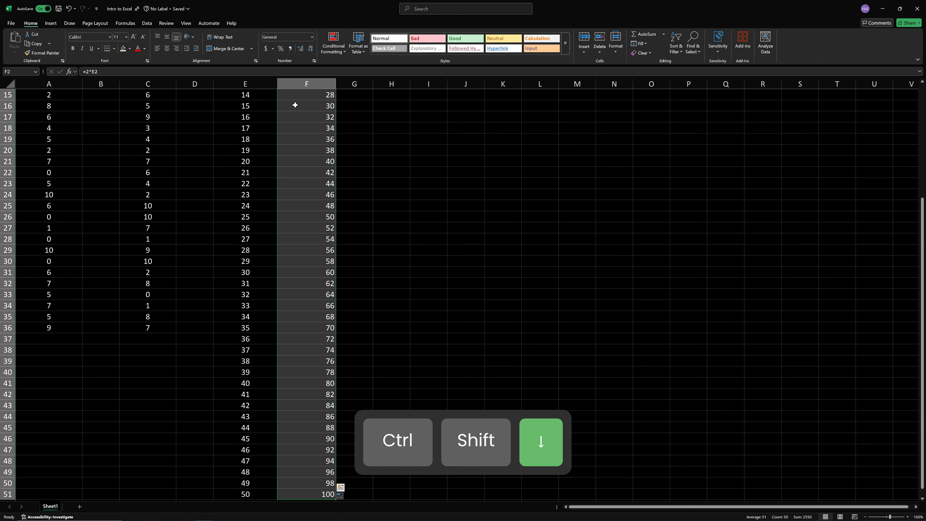
click(166, 49)
key(ctrl+BackSpace)
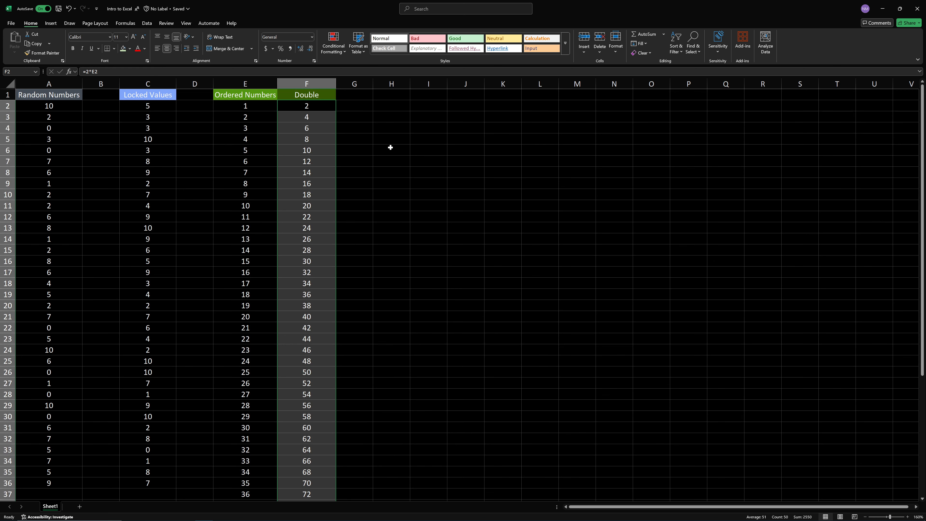
click(393, 106)
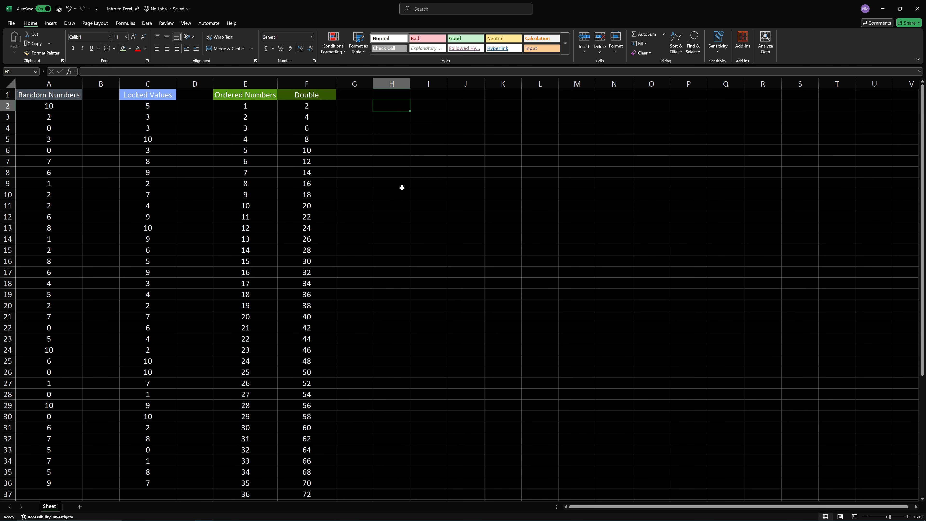
- Switch to the Teams assignment, highlight the task about making a graph from the two columns, and return to the Excel workbook
key(alt+Tab)
drag(298, 184, 203, 181)
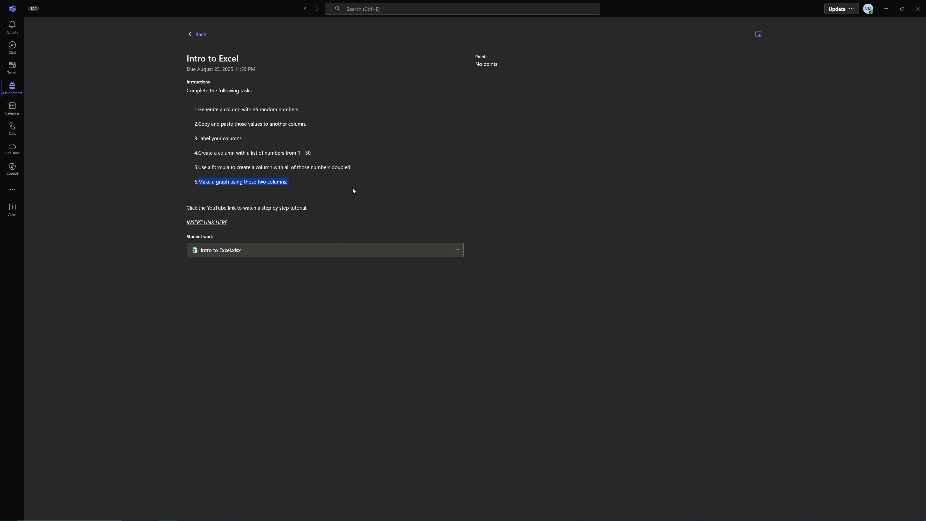
key(alt+Tab)
click(244, 108)
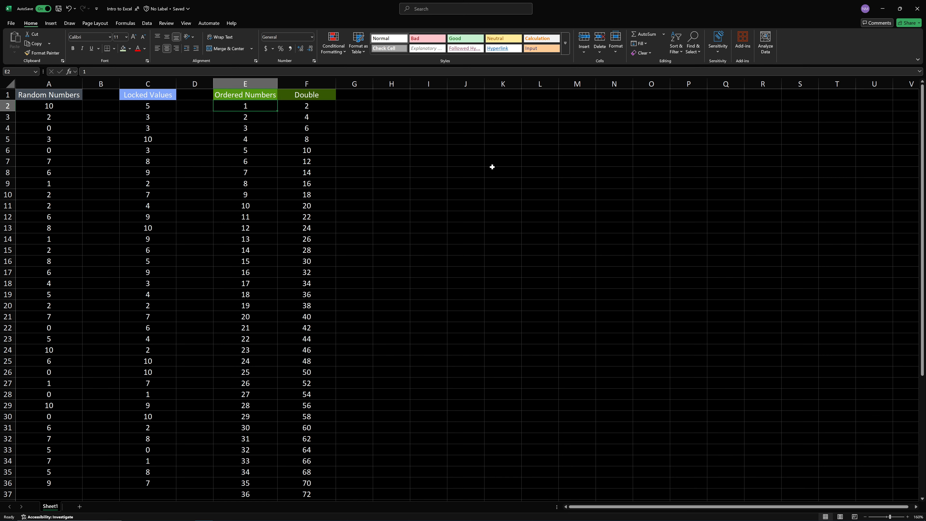
key(ctrl)
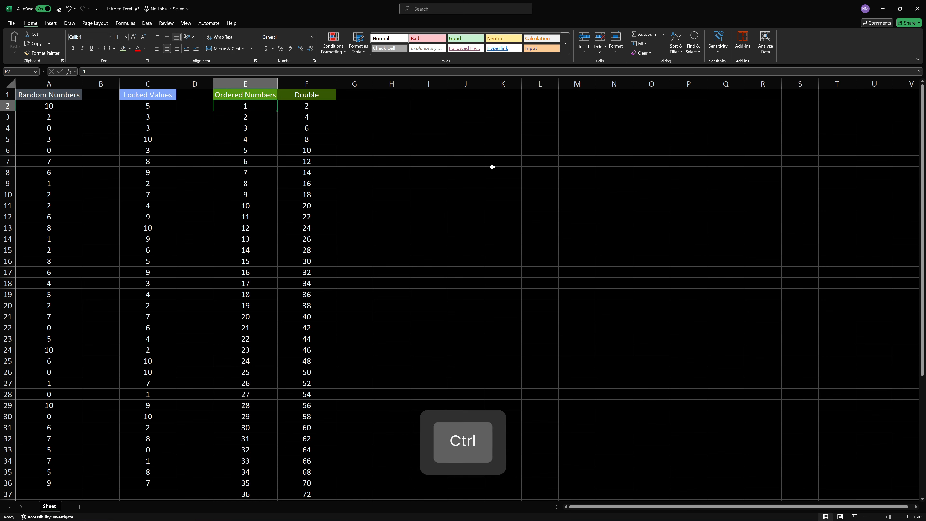
key(ctrl+shift)
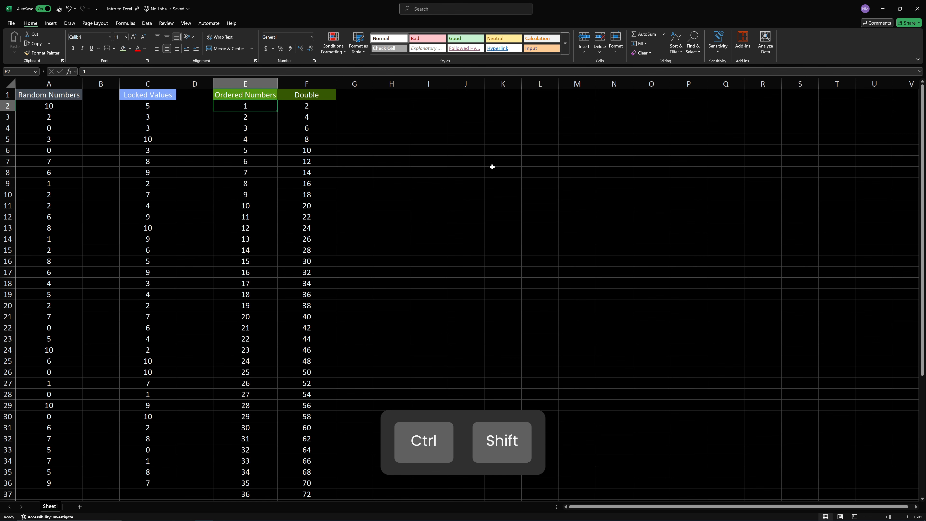
key(ctrl+shift+Down)
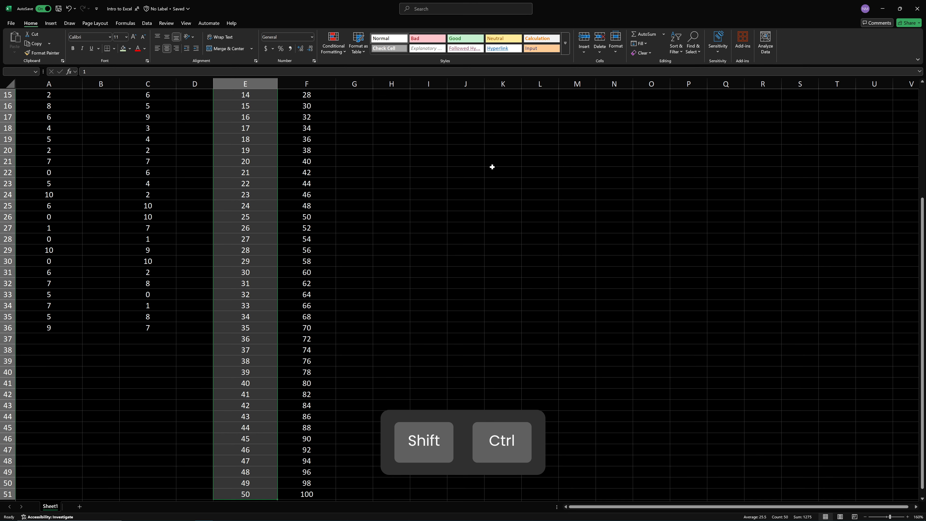
key(ctrl+shift+Right)
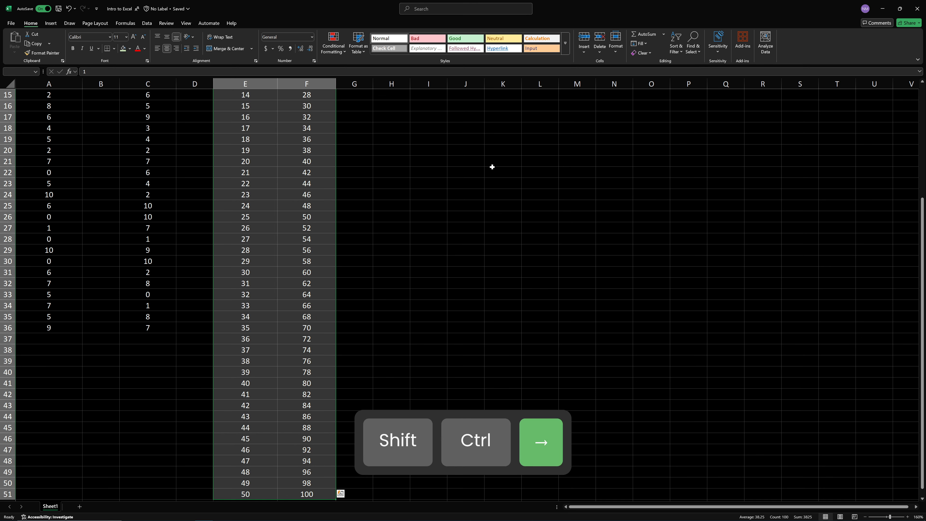
key(Up)
key(Down)
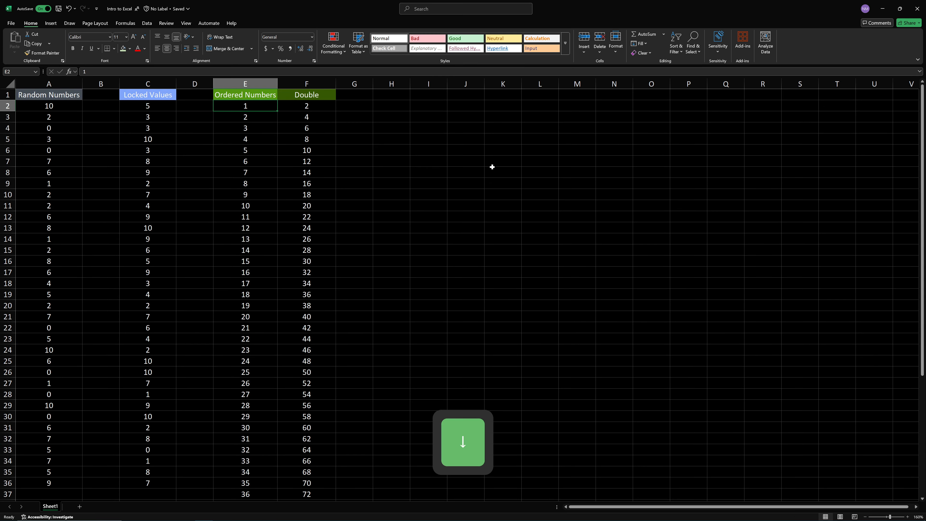
key(Right)
key(Down)
key(Left)
key(Up)
key(Up)
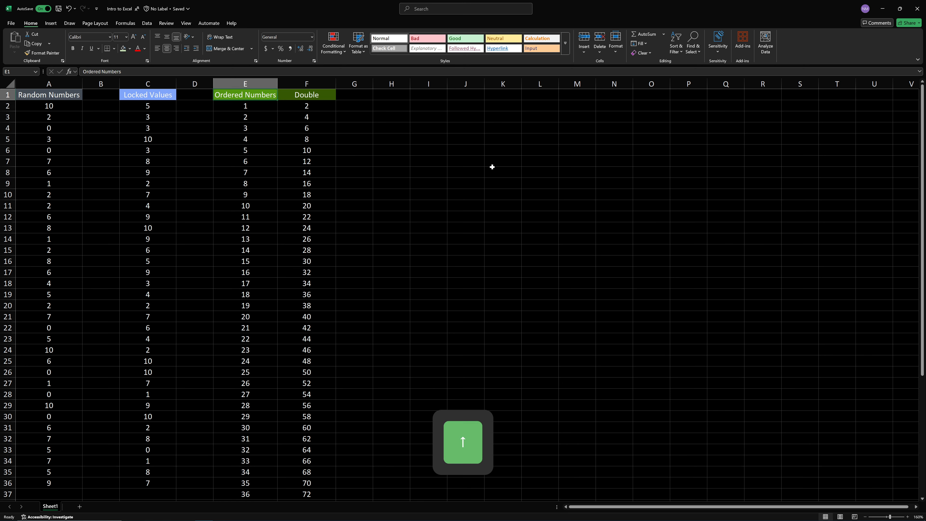
key(Right)
key(Left)
key(Right)
key(Left)
key(Left)
key(Right)
key(Right)
key(Left)
key(Right)
key(Left)
key(Right)
key(Left)
key(Right)
key(Left)
- Insert a Scatter chart of the ordered and doubled numbers in E2:F51, rechecking the graph task in Teams before inserting it
key(Down)
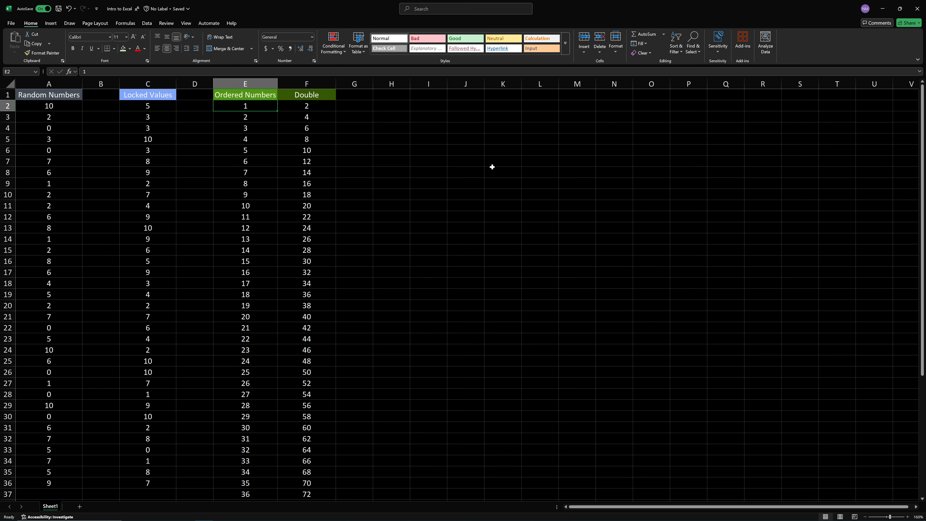
key(ctrl+shift)
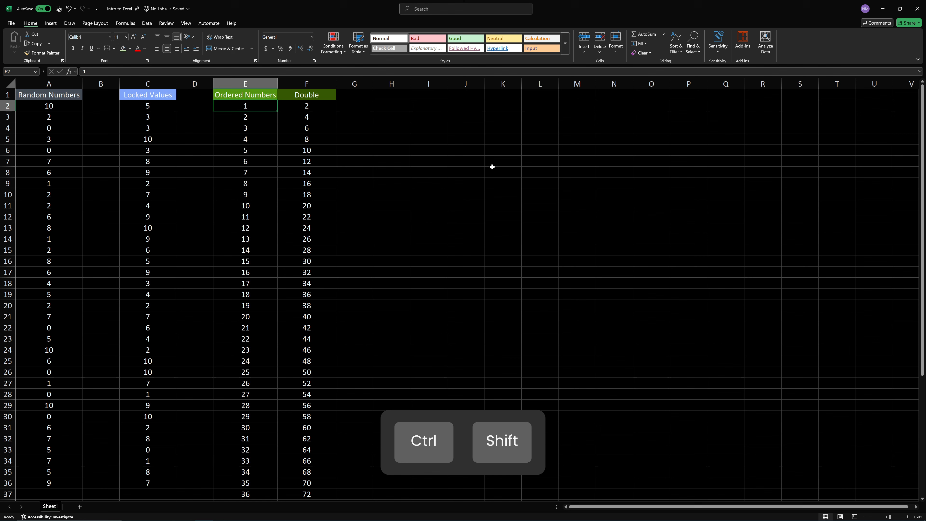
key(ctrl+shift+Down)
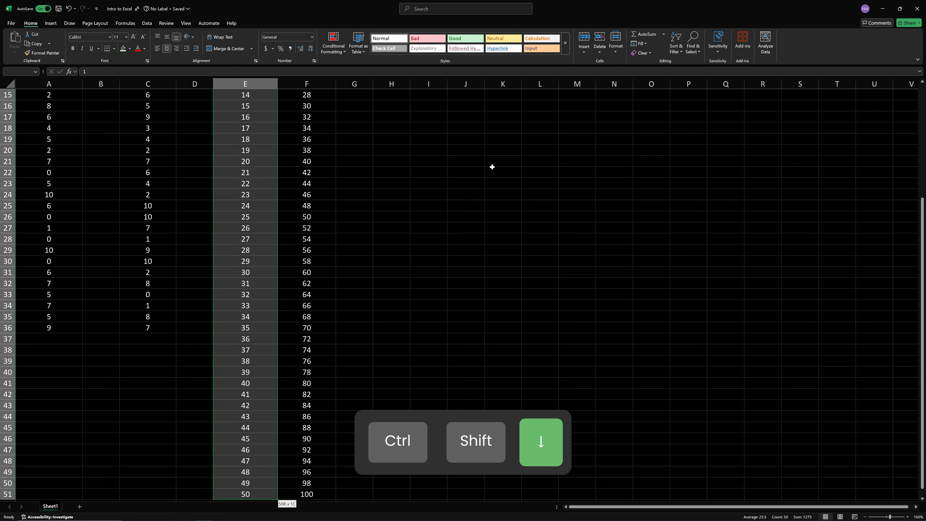
key(ctrl+shift+Right)
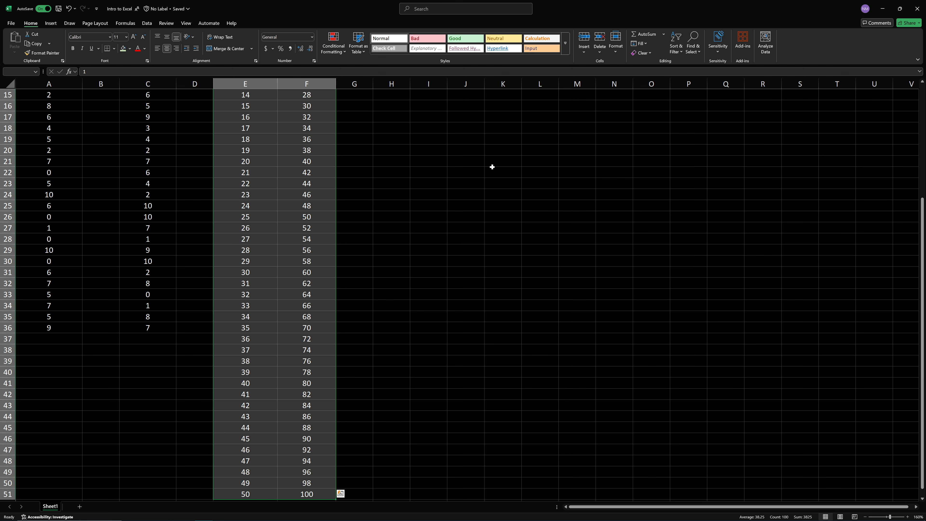
scroll(492, 167, up, 5)
key(alt+Tab)
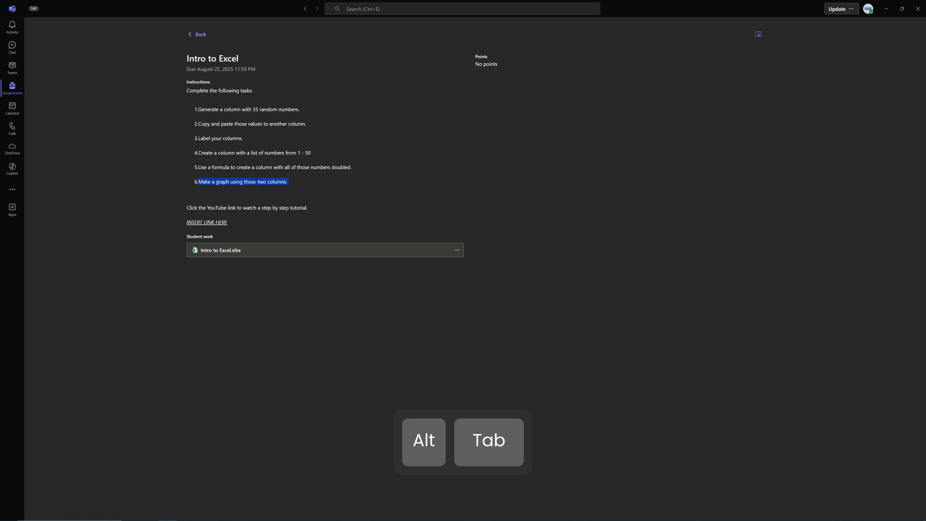
key(alt+Tab)
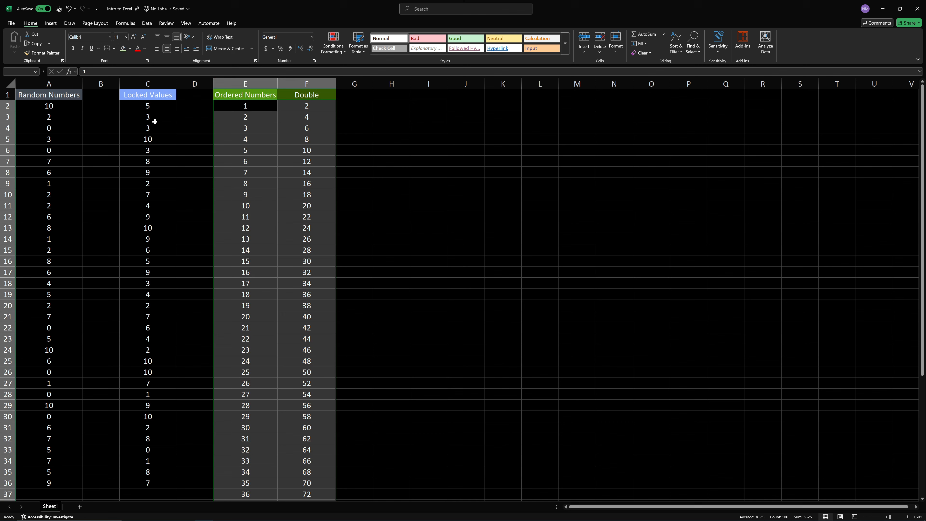
click(50, 24)
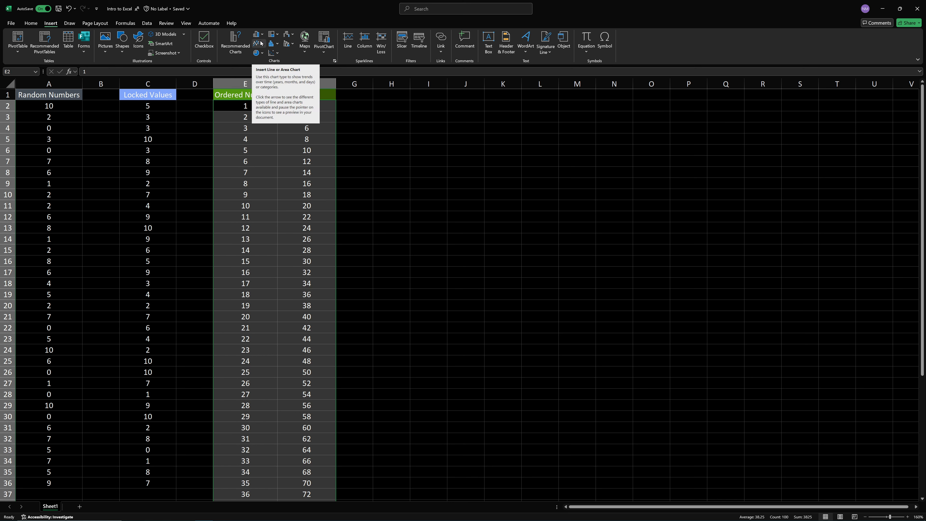
click(276, 54)
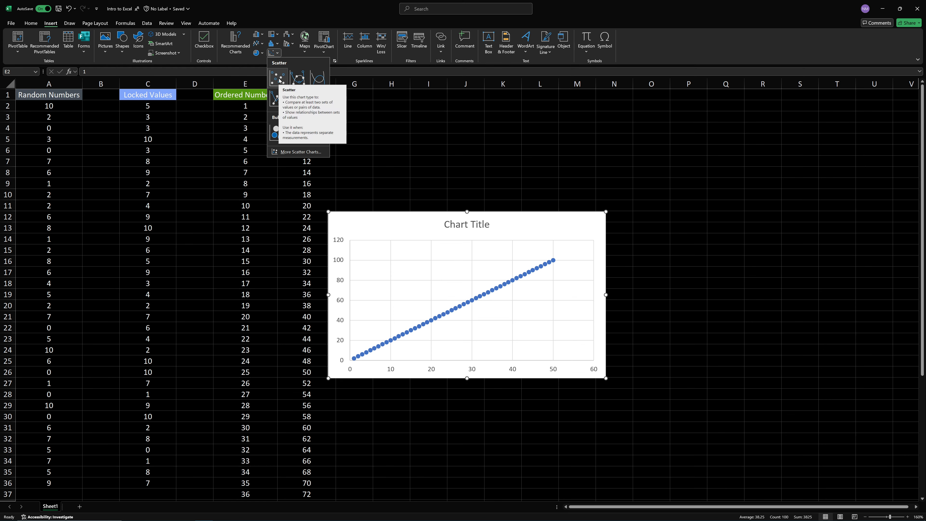
click(47, 24)
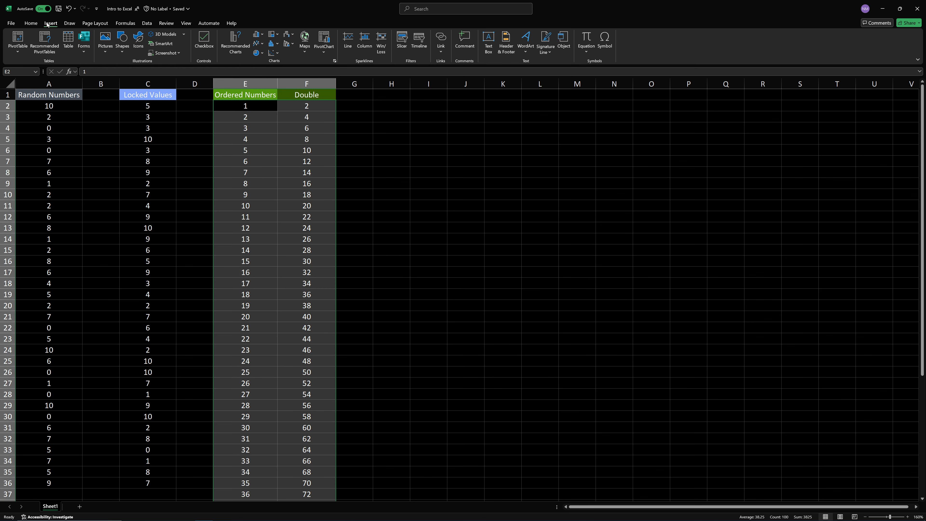
click(278, 54)
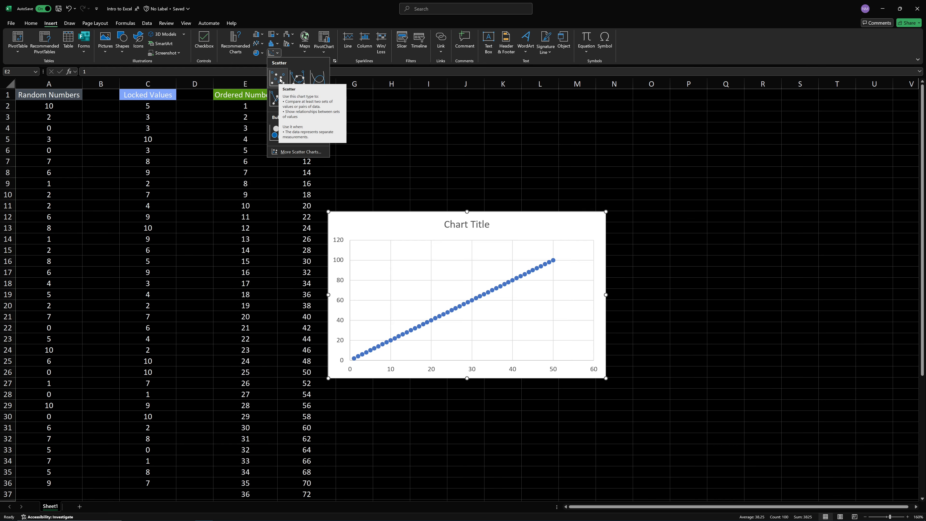
click(280, 80)
- Delete the scatter chart's title and move the chart so that it sits clear of the Double column
click(491, 222)
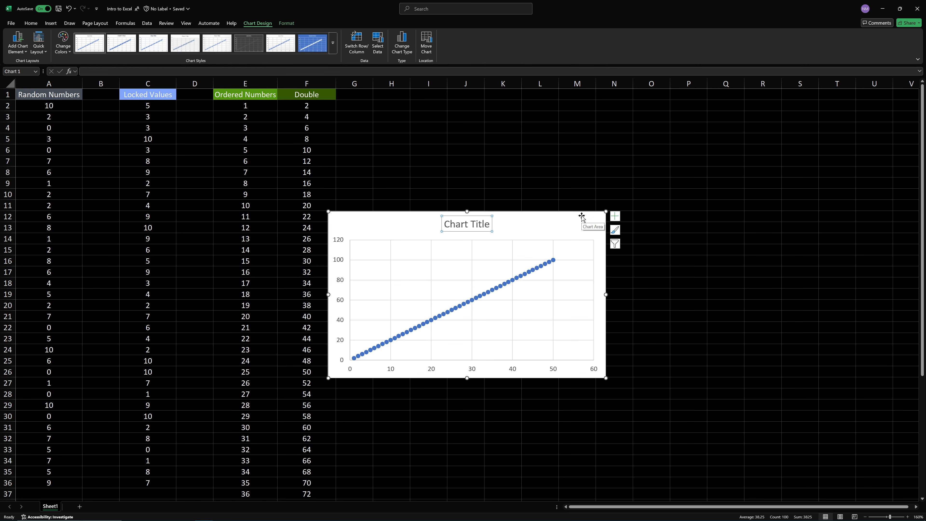
key(BackSpace)
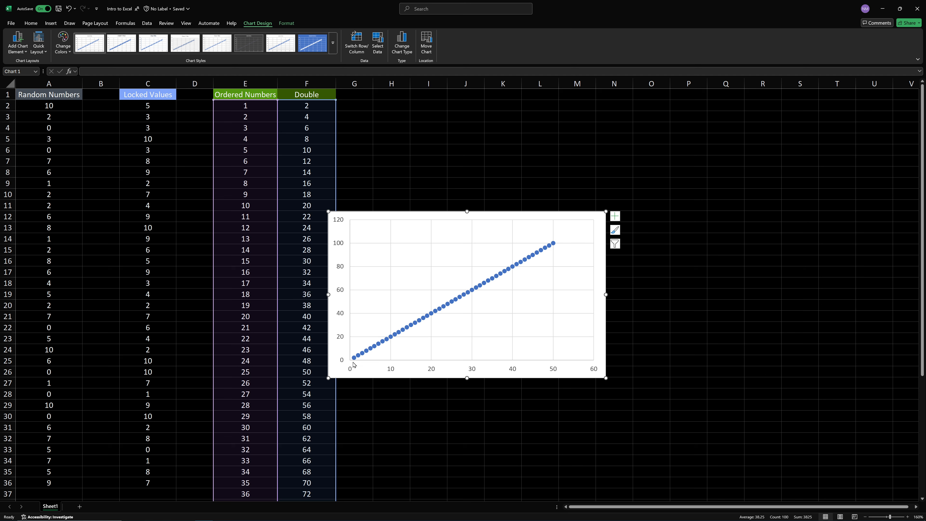
mouse_move(355, 359)
mouse_move(555, 245)
click(497, 405)
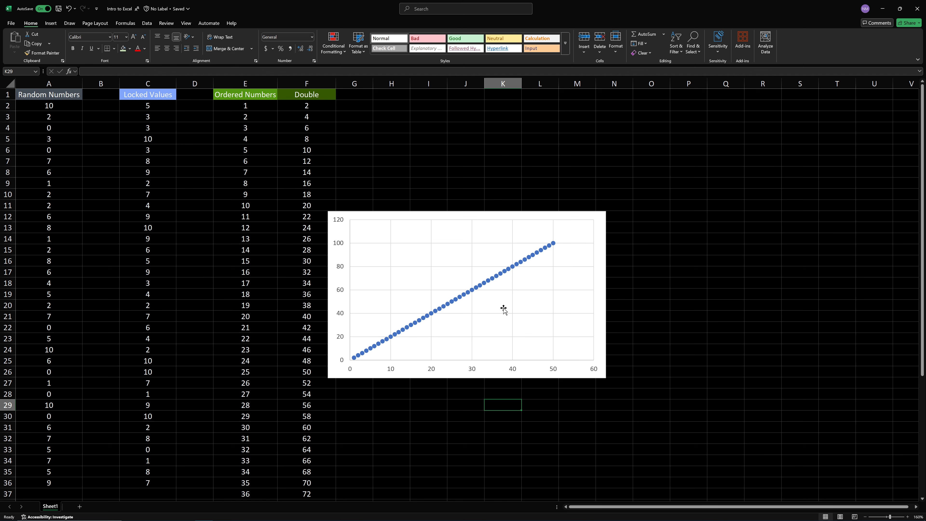
drag(513, 216, 536, 176)
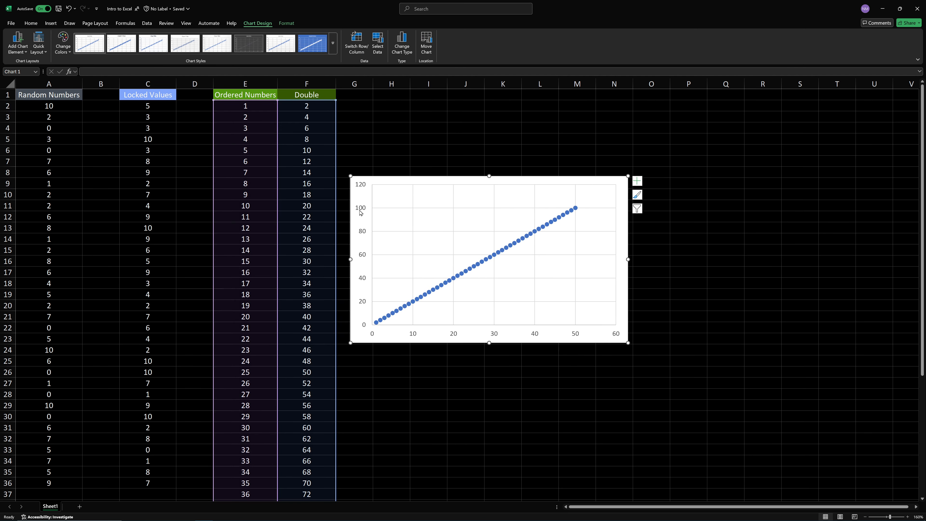
- Open the scatter chart's list of chart elements and try out the axis titles and chart title
click(636, 181)
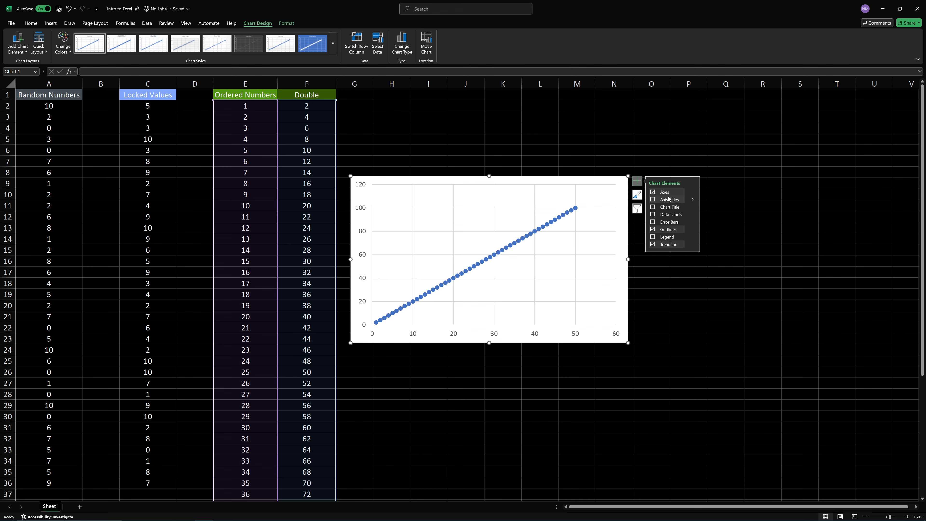
click(654, 200)
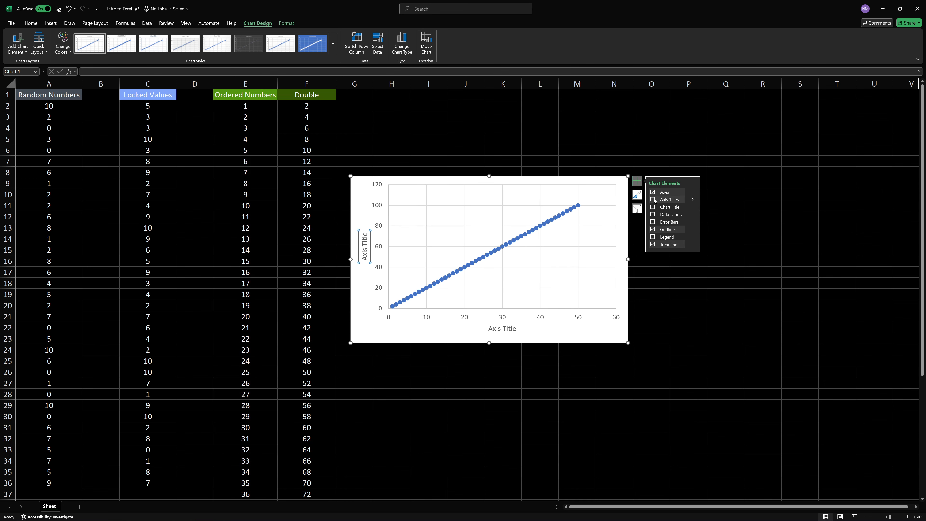
click(653, 207)
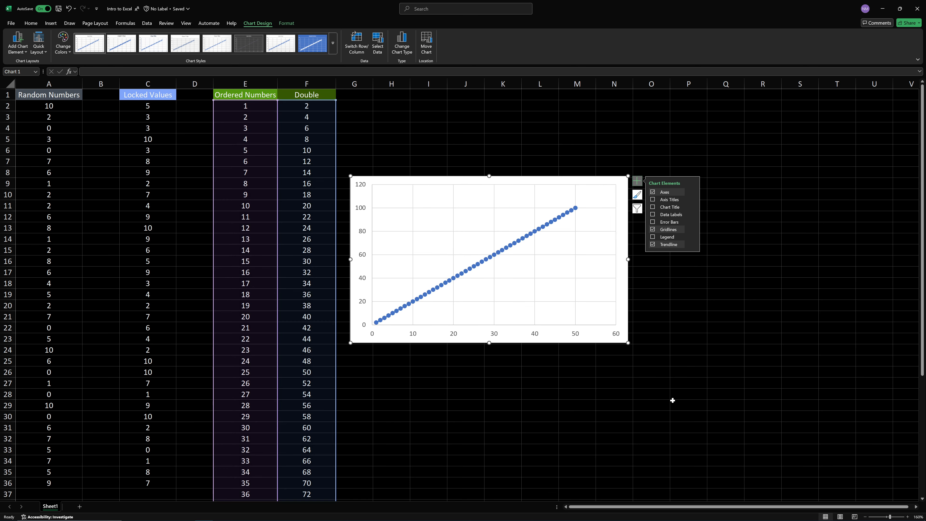
- Look through the scatter chart's available styles and color palettes without applying any, and deselect the chart
click(638, 184)
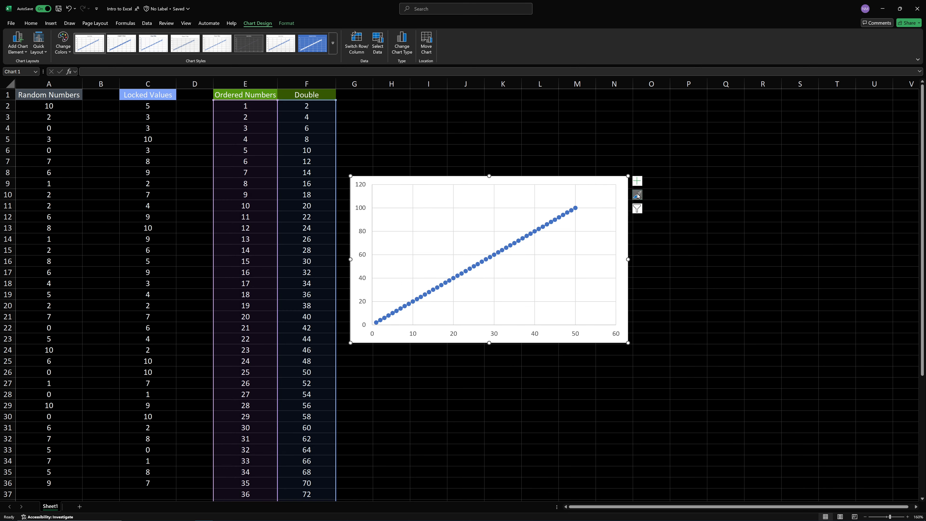
click(637, 195)
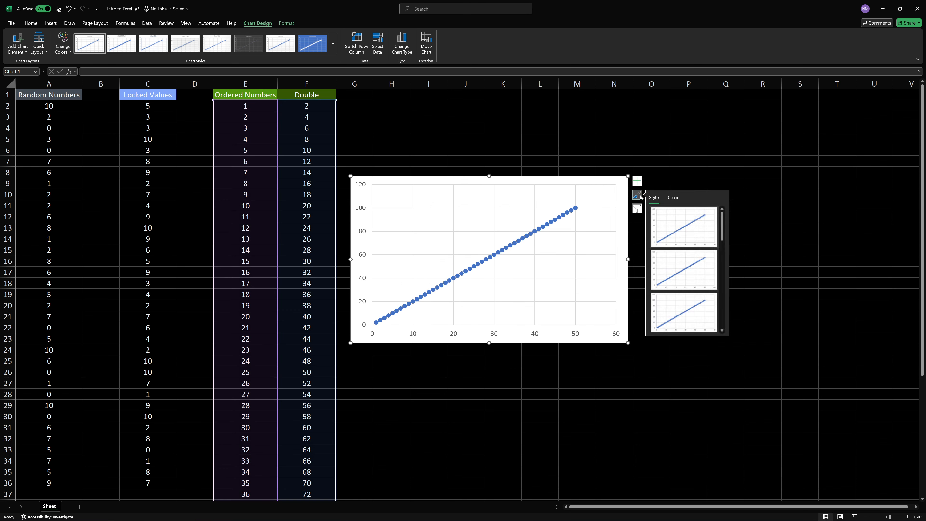
click(673, 197)
scroll(673, 278, down, 3)
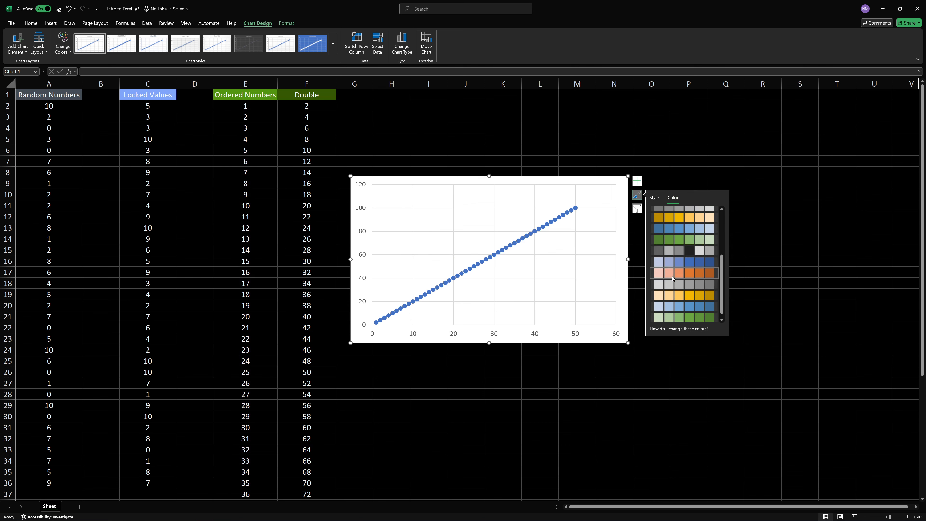
click(637, 196)
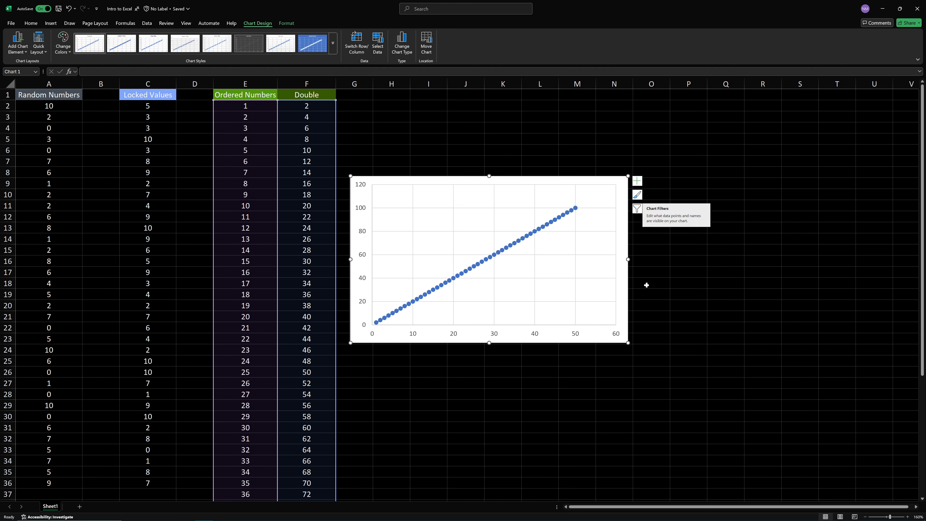
click(515, 404)
click(517, 380)
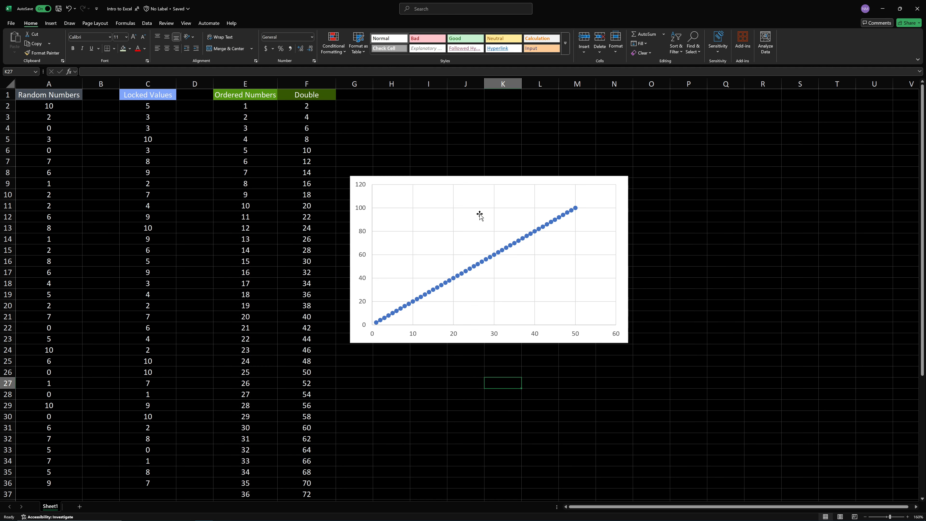
- Move the scatter chart up beside the Double column so that its upper edge is level with row 1
click(433, 179)
drag(435, 178, 420, 86)
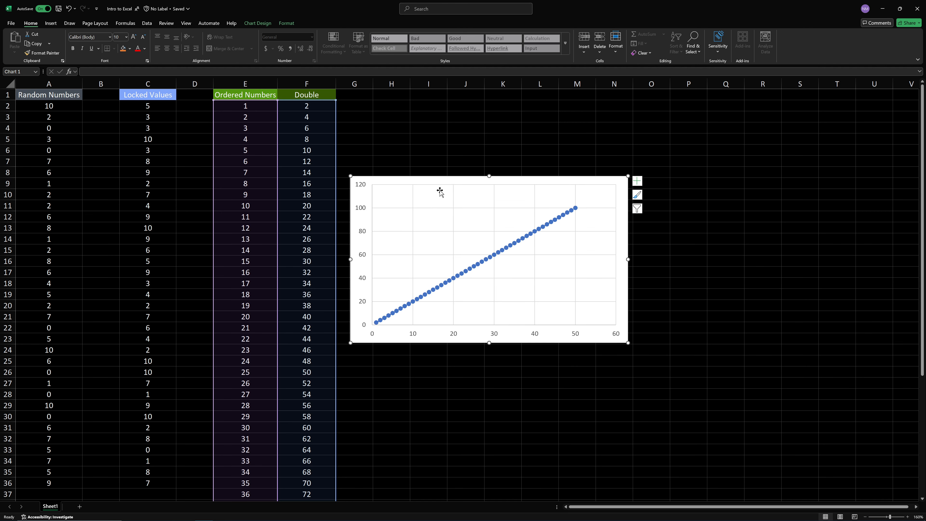
drag(443, 179, 433, 77)
drag(414, 174, 413, 97)
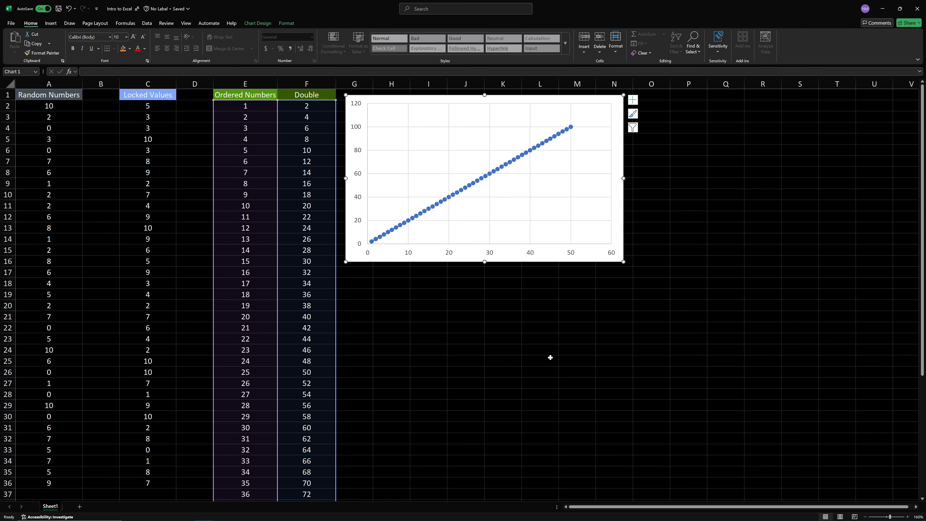
click(533, 353)
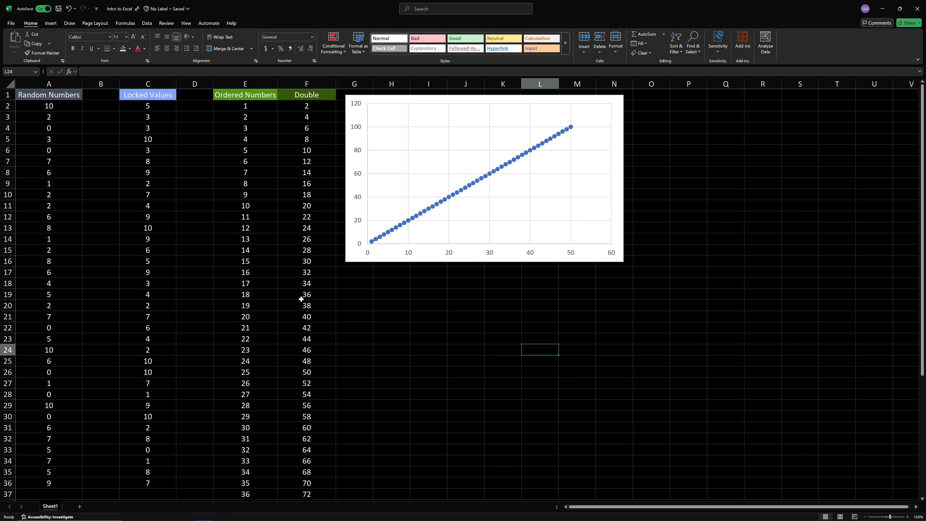
click(49, 117)
key(Right)
key(Right)
key(Right)
key(Right)
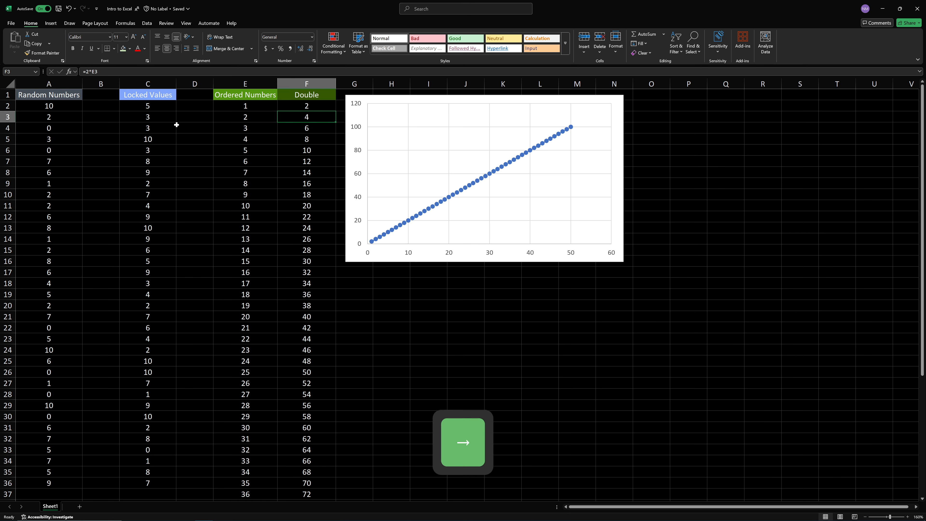
key(Right)
click(397, 401)
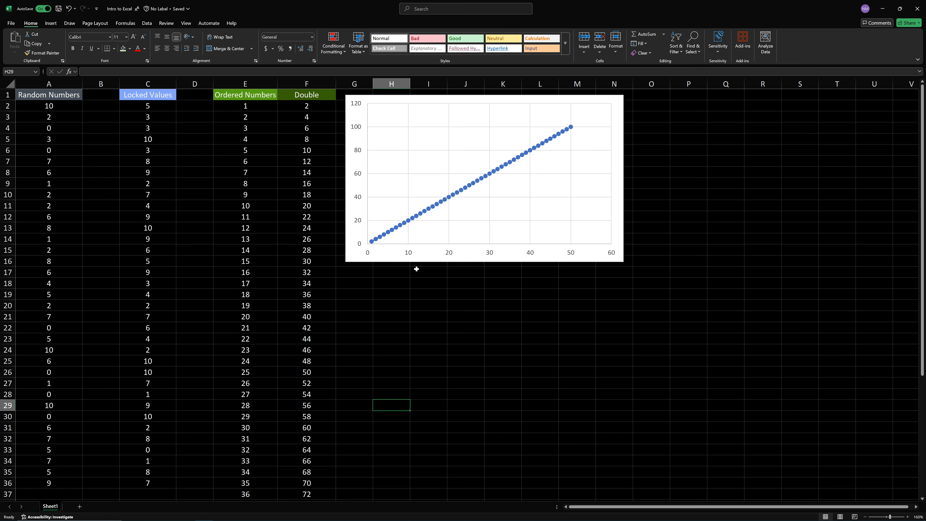
- Delete the scatter chart from the sheet
right_click(419, 262)
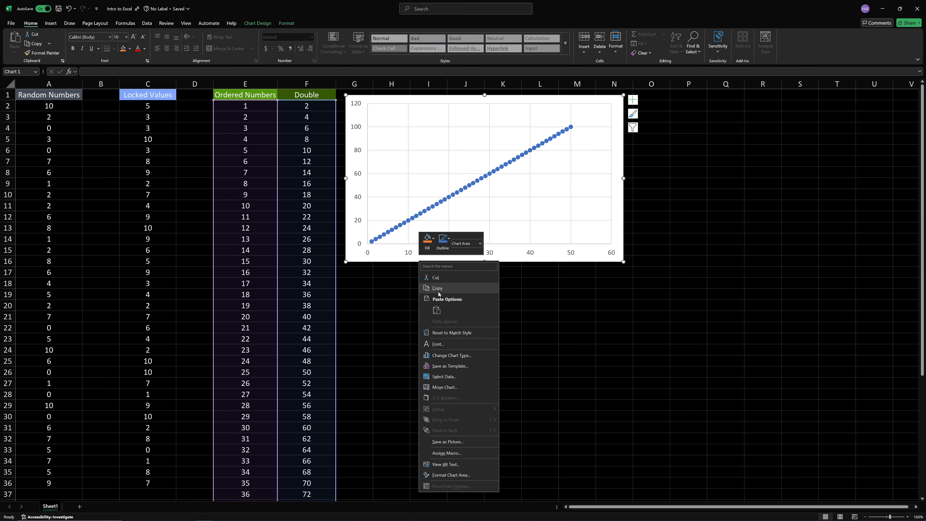
key(Escape)
key(Escape)
key(Delete)
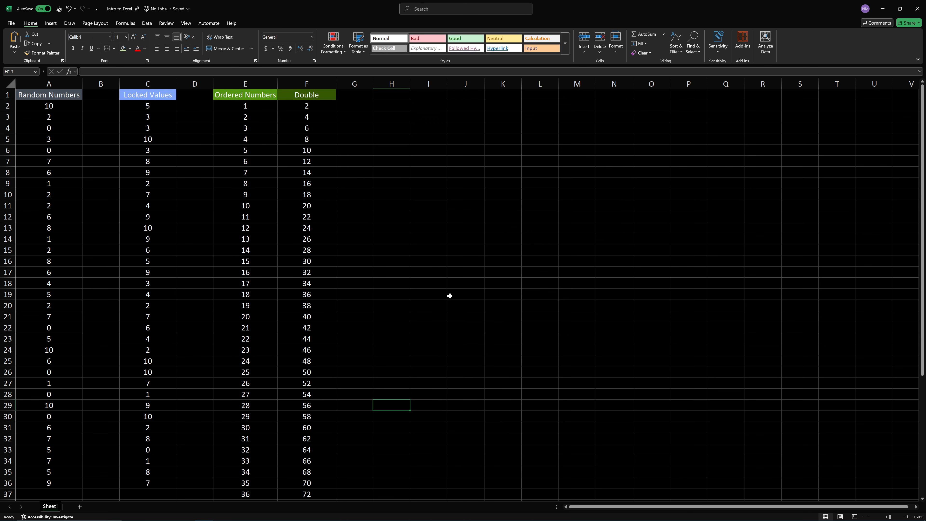
- Select the entire sheet and clear the contents of all cells
click(449, 294)
click(379, 216)
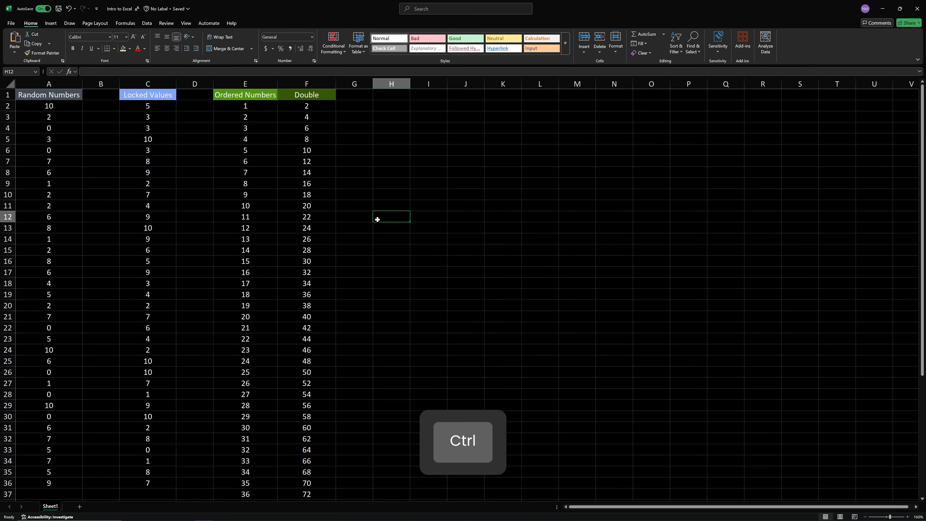
key(ctrl+a)
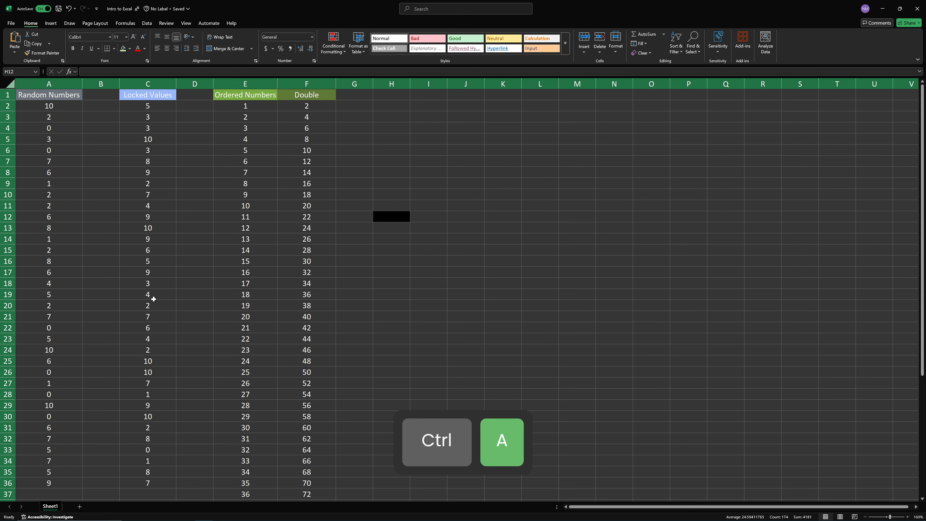
click(377, 262)
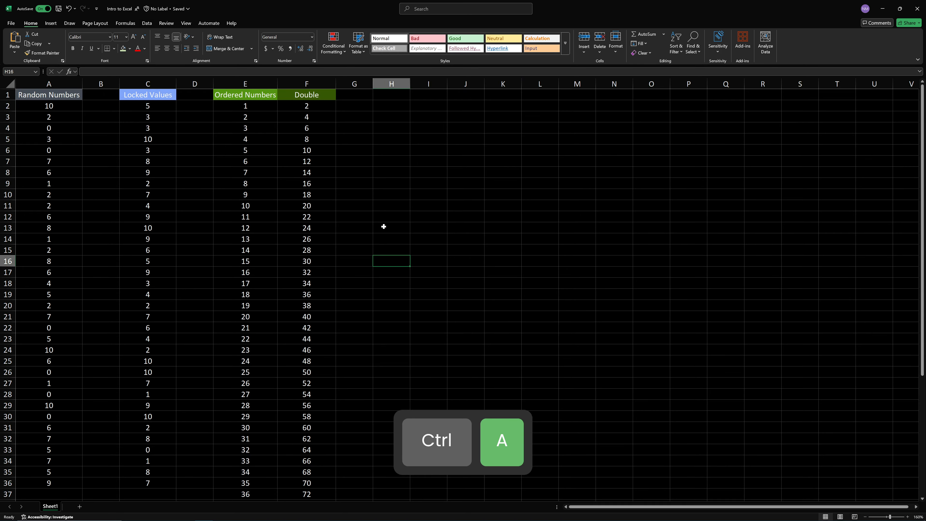
click(384, 225)
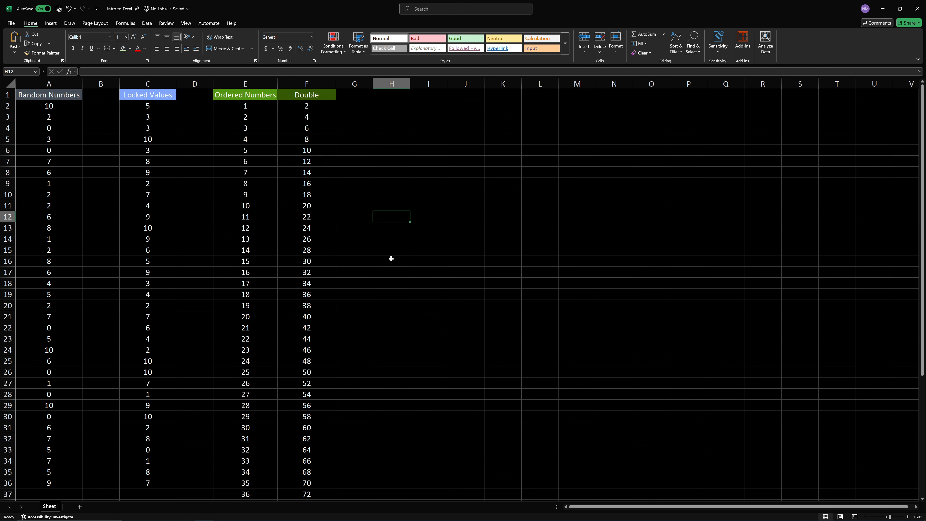
key(ctrl)
key(ctrl+a)
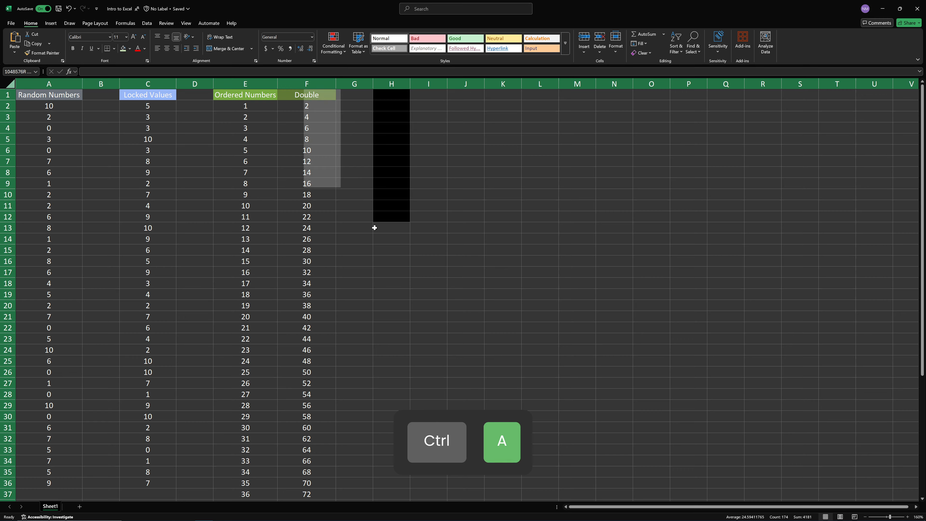
right_click(313, 196)
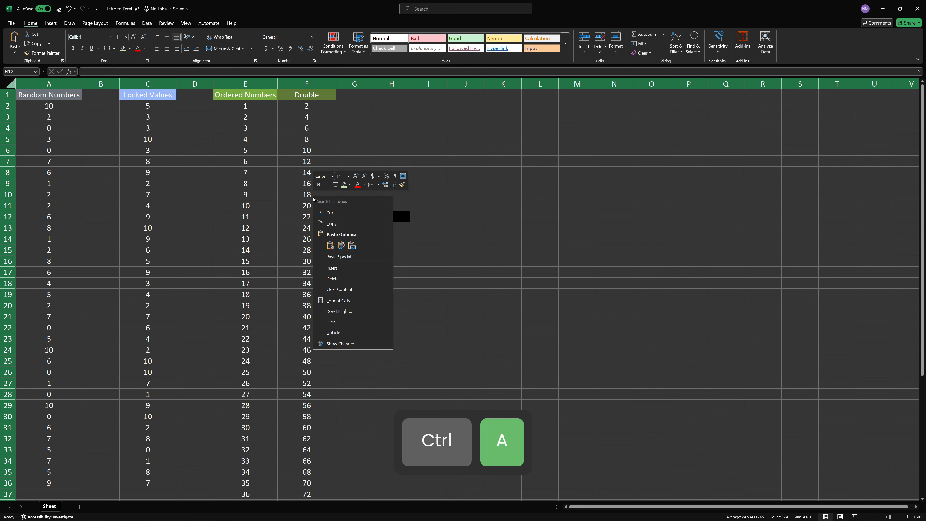
click(350, 290)
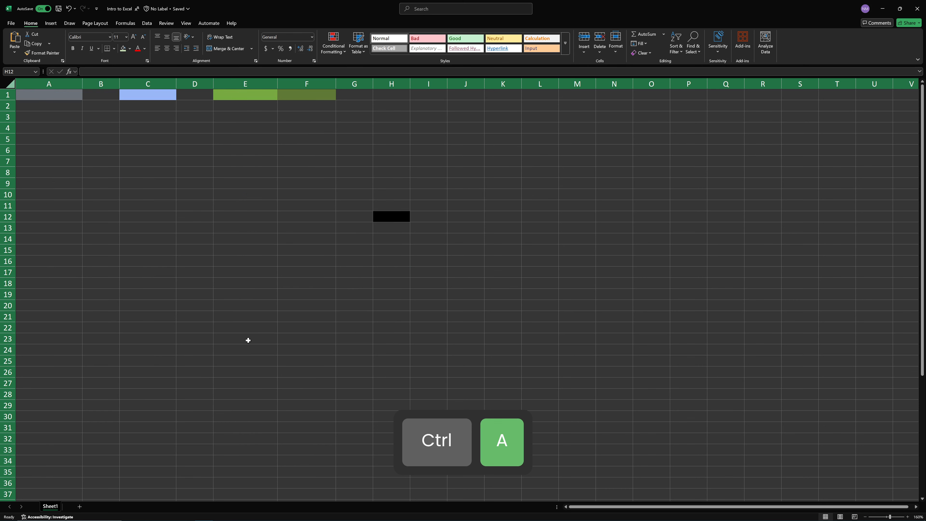
click(221, 319)
- Remove the fill color from the former header cells A1:F1
drag(290, 96, 62, 94)
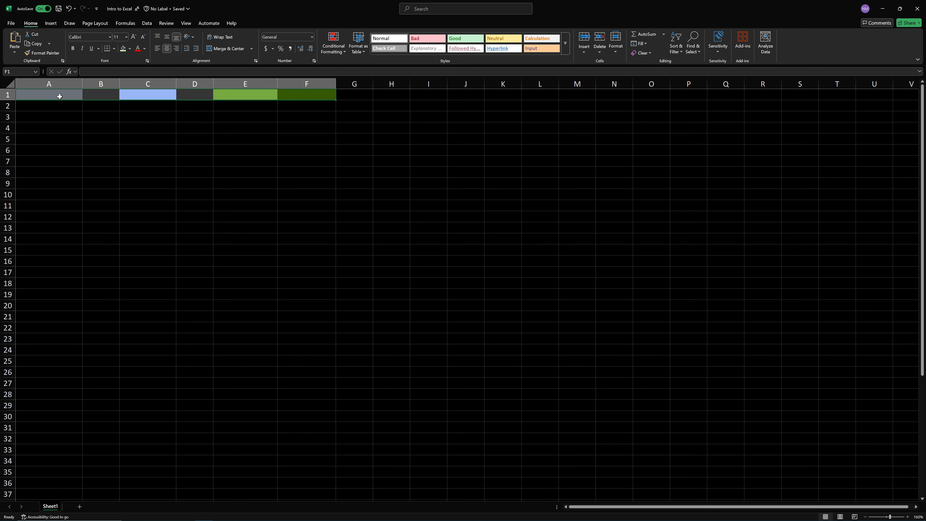
right_click(62, 95)
click(98, 86)
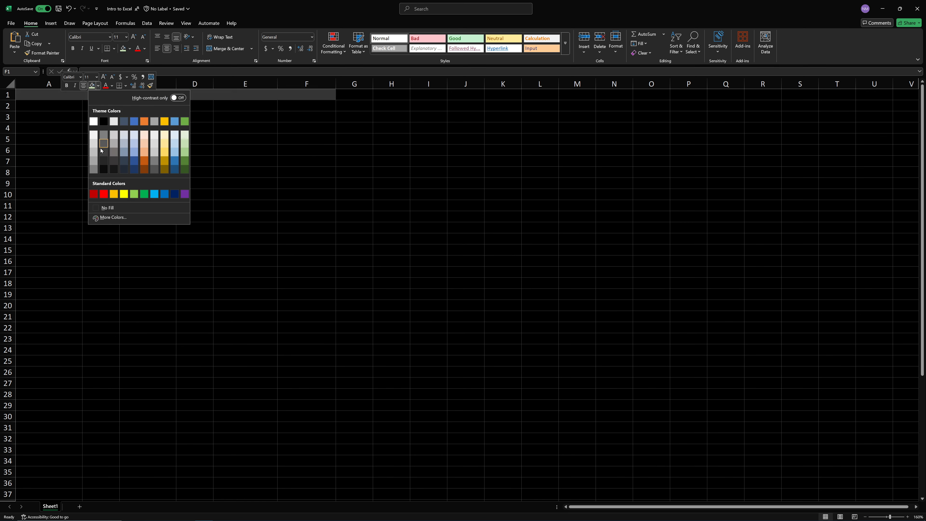
click(122, 207)
click(283, 184)
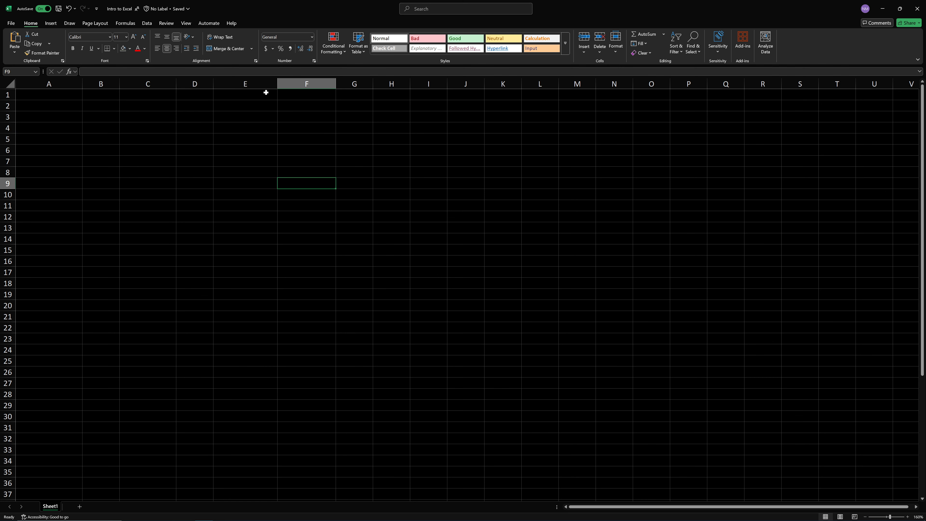
- Copy the empty default-width column G and paste it over columns F, E, A and C to reset their widths
click(363, 85)
key(ctrl+c)
click(323, 83)
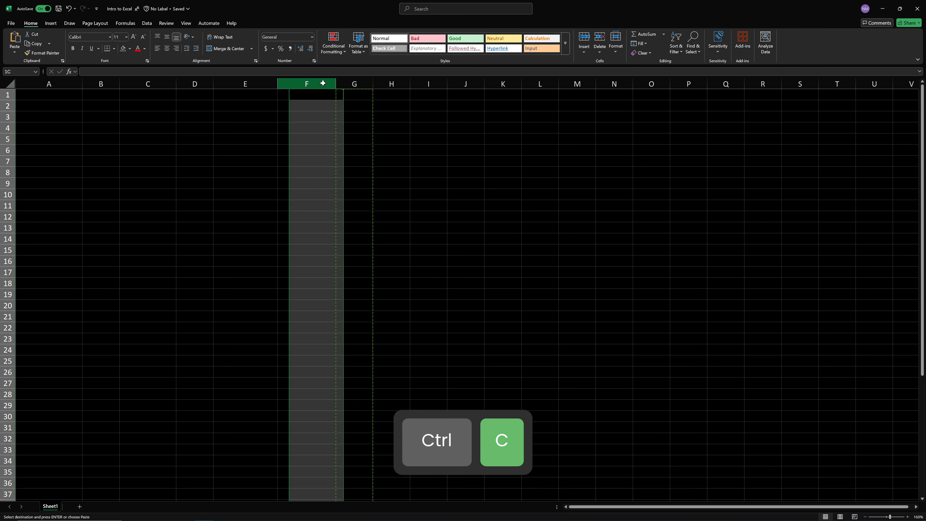
key(ctrl+v)
click(249, 84)
key(ctrl+v)
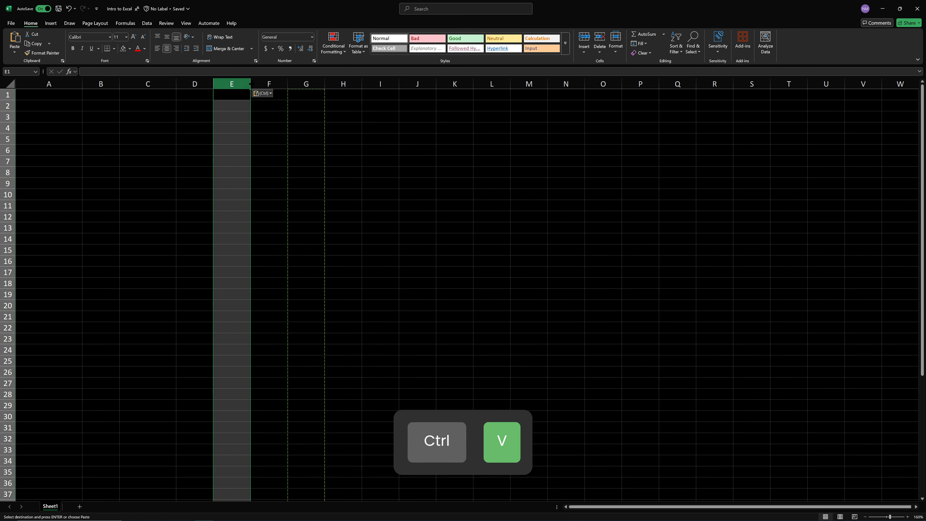
click(48, 83)
key(ctrl+v)
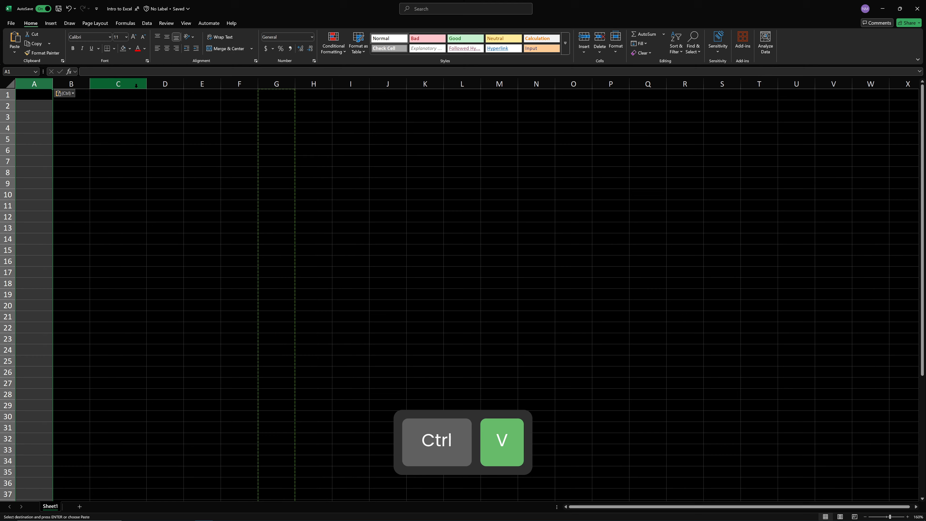
click(136, 85)
key(ctrl+v)
click(422, 181)
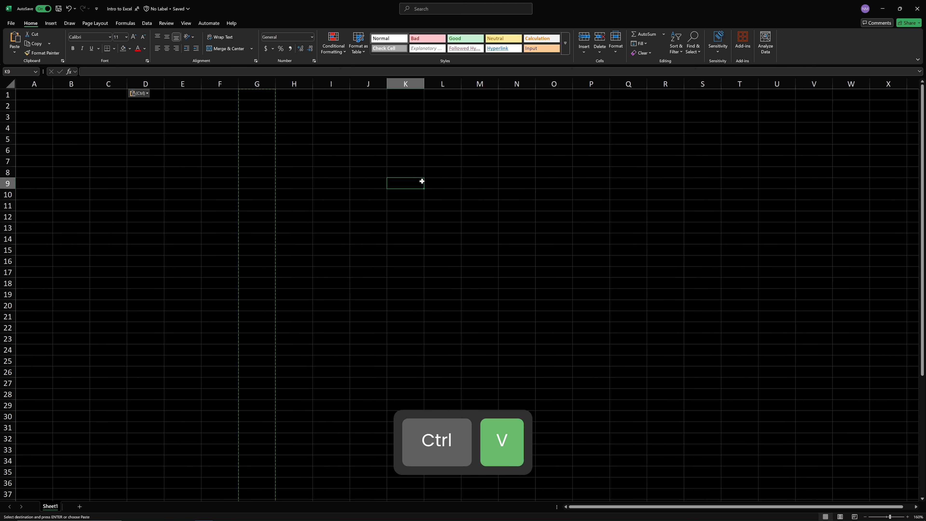